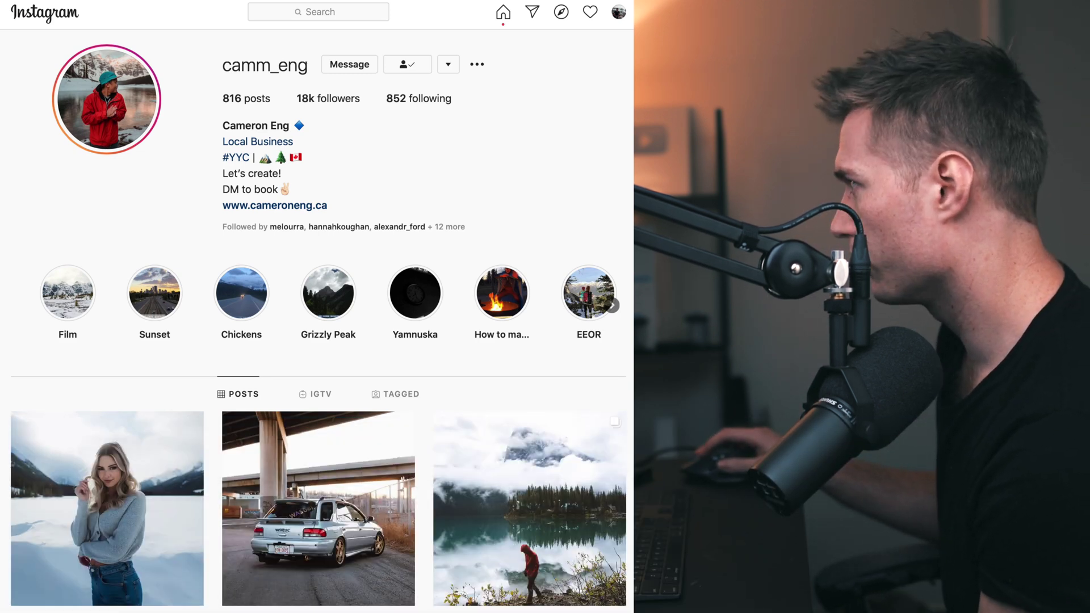
Browse the featured photographer's Instagram posts to examine the contrast and faded tones of the photos.
{"action": "scroll", "coordinate": [318, 318], "scroll_direction": "down", "scroll_amount": 15}
{"action": "scroll", "coordinate": [318, 318], "scroll_direction": "up", "scroll_amount": 12}
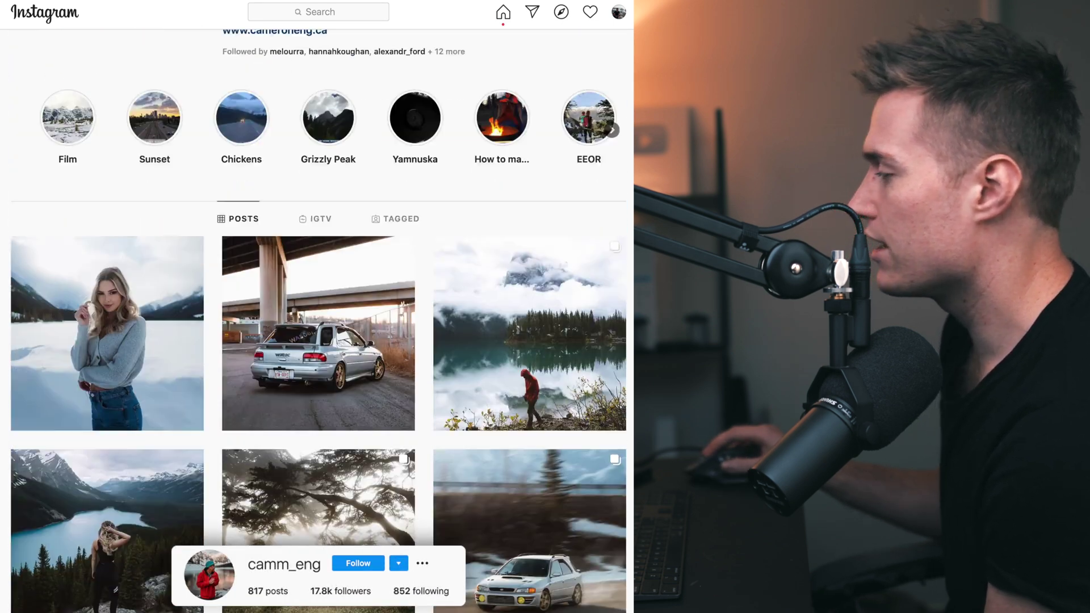
{"action": "scroll", "coordinate": [318, 318], "scroll_direction": "down", "scroll_amount": 4}
{"action": "scroll", "coordinate": [318, 318], "scroll_direction": "up", "scroll_amount": 2}
{"action": "scroll", "coordinate": [318, 318], "scroll_direction": "down", "scroll_amount": 2}
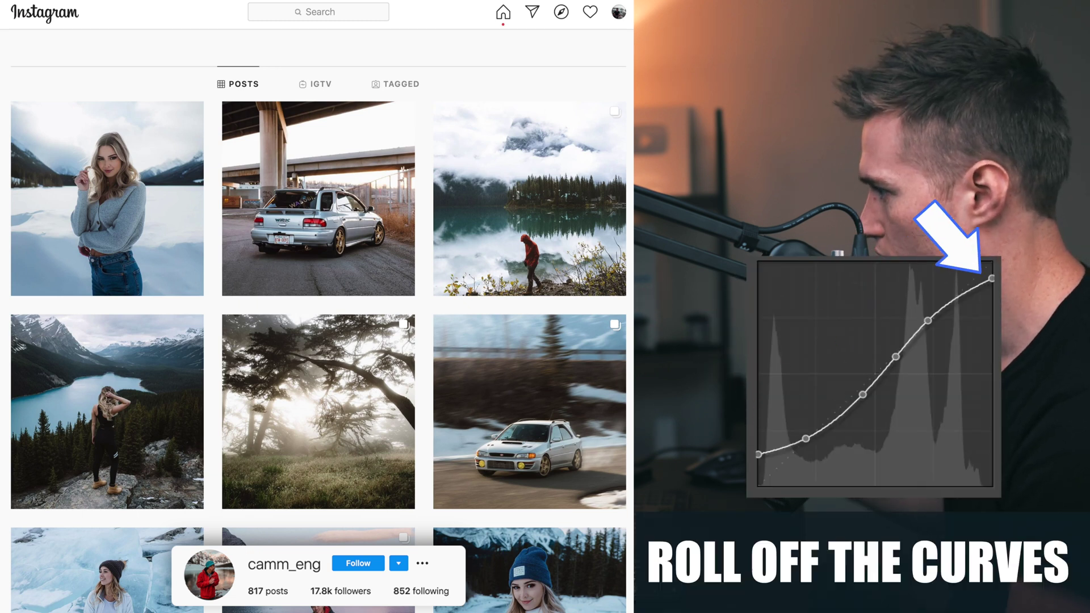
{"action": "scroll", "coordinate": [318, 318], "scroll_direction": "down", "scroll_amount": 7}
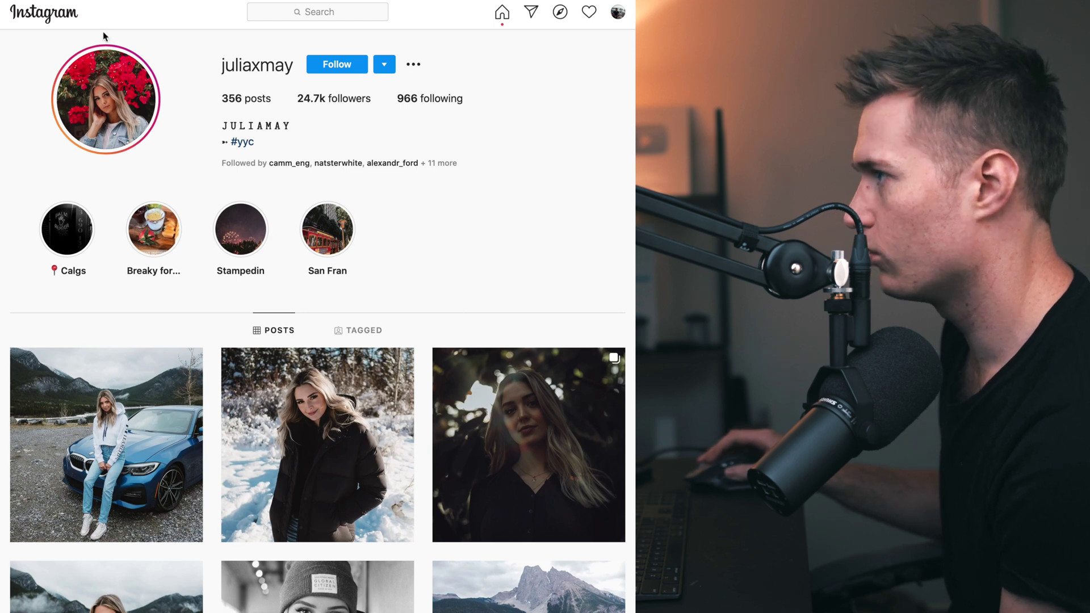
Look through the portrait posts on the second Instagram profile for comparison with the featured style.
{"action": "scroll", "coordinate": [318, 320], "scroll_direction": "down", "scroll_amount": 6}
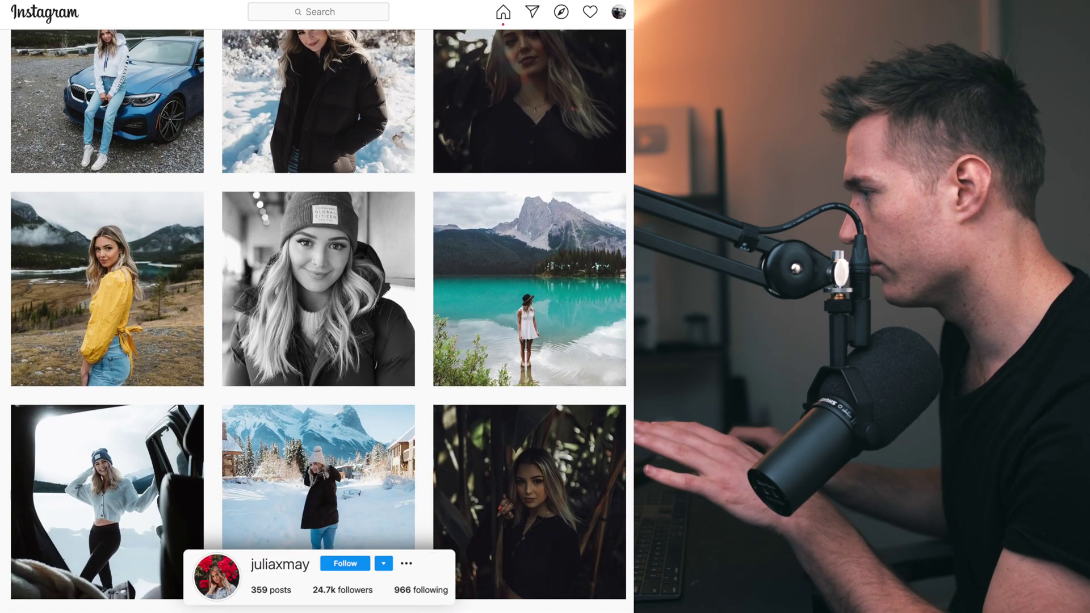
{"action": "scroll", "coordinate": [317, 321], "scroll_direction": "down", "scroll_amount": 7}
{"action": "scroll", "coordinate": [318, 320], "scroll_direction": "down", "scroll_amount": 10}
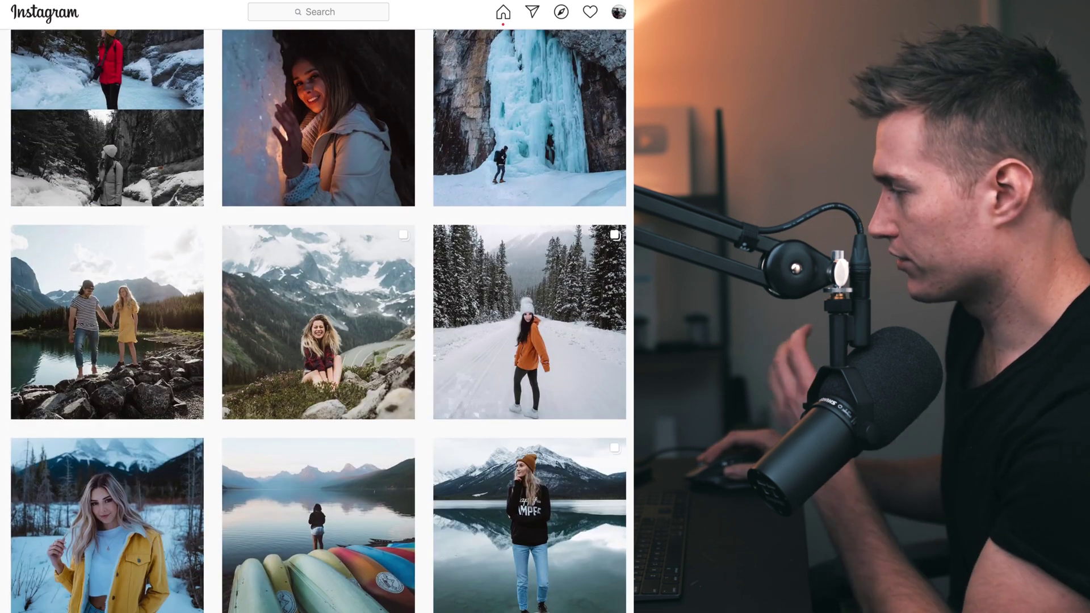
Examine the featured photographer's photo grid for the colour toning of highlights and shadows across snow, lake and portrait shots.
{"action": "scroll", "coordinate": [318, 321], "scroll_direction": "down", "scroll_amount": 2}
{"action": "scroll", "coordinate": [318, 321], "scroll_direction": "down", "scroll_amount": 3}
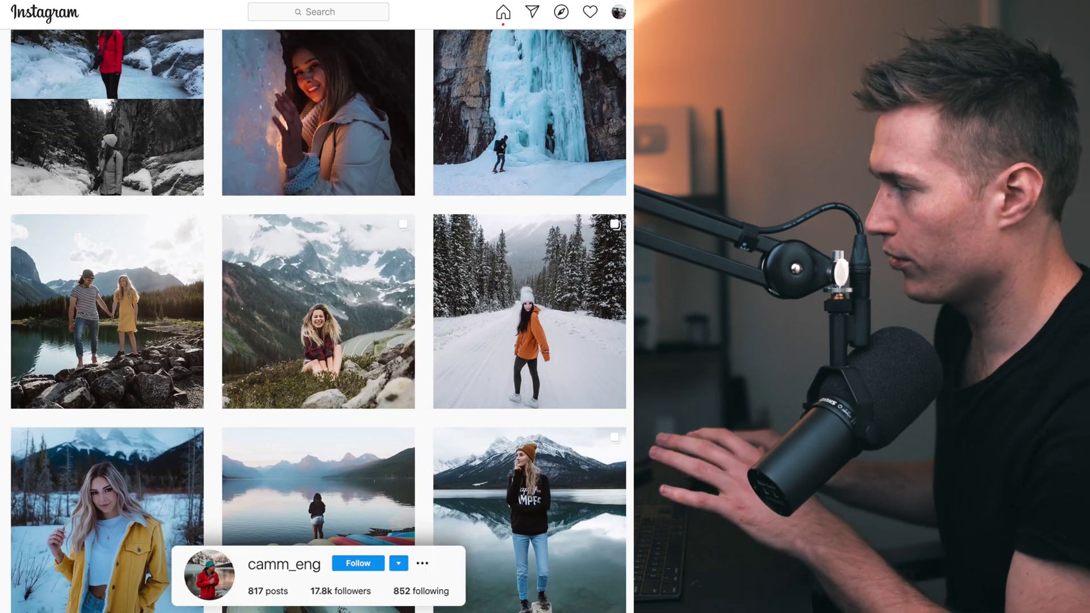
{"action": "scroll", "coordinate": [317, 320], "scroll_direction": "down", "scroll_amount": 4}
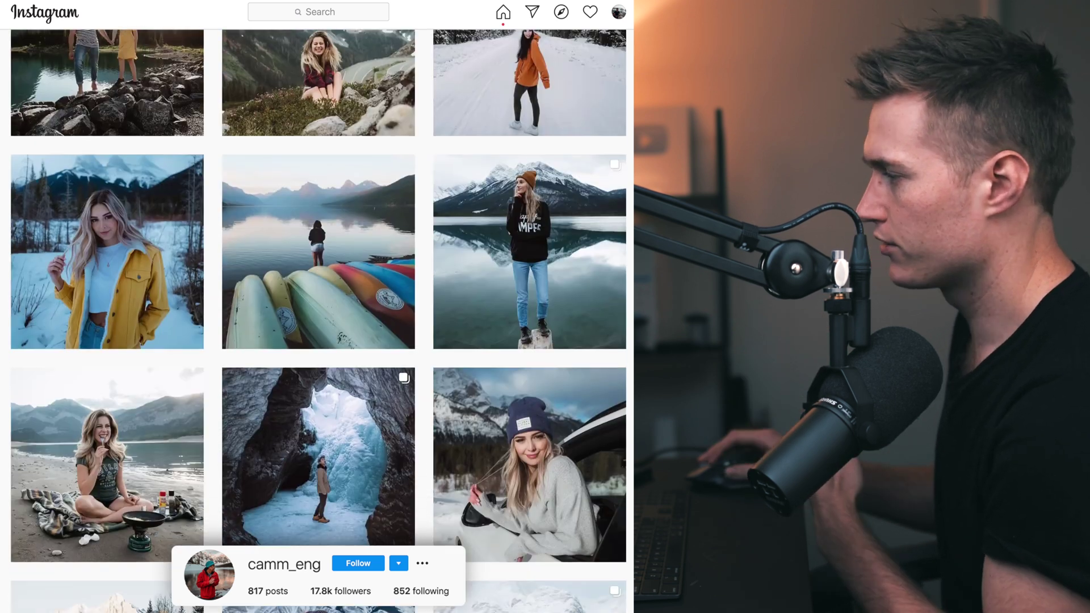
{"action": "scroll", "coordinate": [318, 320], "scroll_direction": "up", "scroll_amount": 1}
{"action": "mouse_move", "coordinate": [137, 300]}
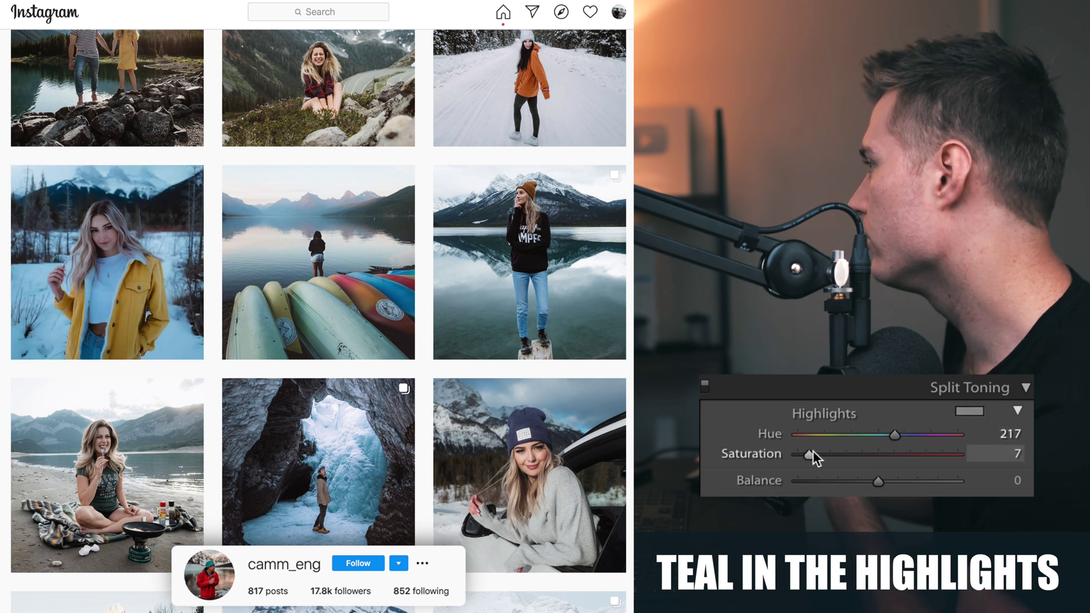
{"action": "scroll", "coordinate": [318, 321], "scroll_direction": "down", "scroll_amount": 1}
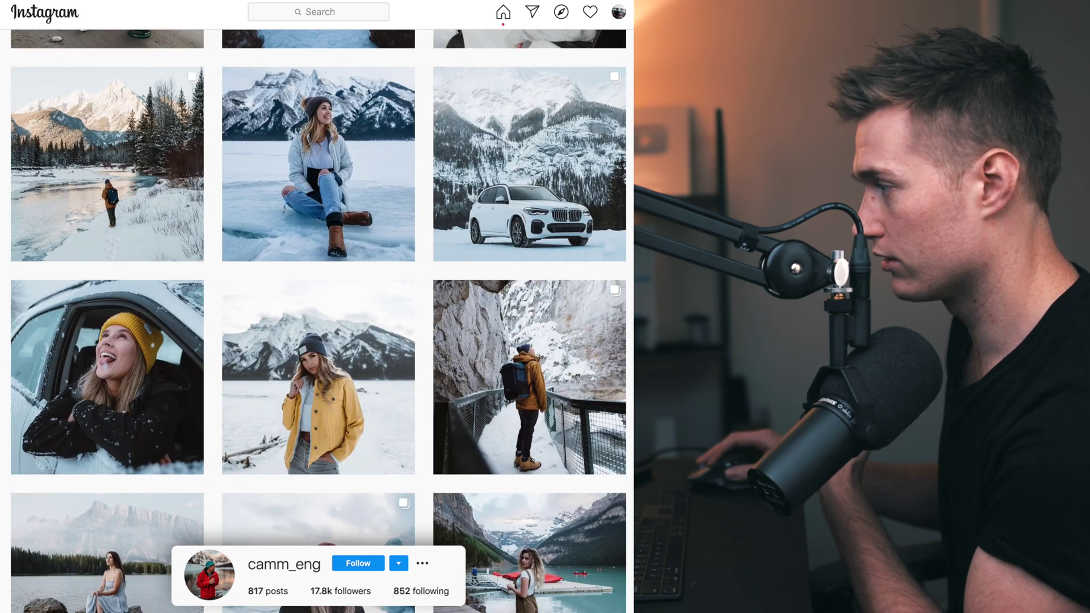
{"action": "scroll", "coordinate": [318, 321], "scroll_direction": "down", "scroll_amount": 4}
{"action": "scroll", "coordinate": [318, 320], "scroll_direction": "up", "scroll_amount": 10}
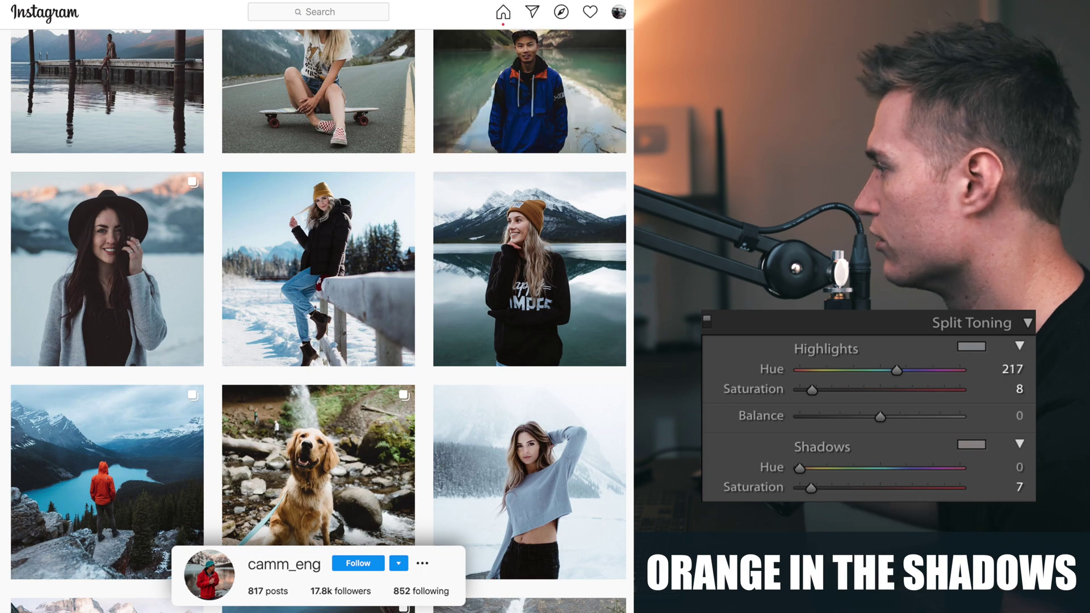
{"action": "scroll", "coordinate": [318, 318], "scroll_direction": "down", "scroll_amount": 15}
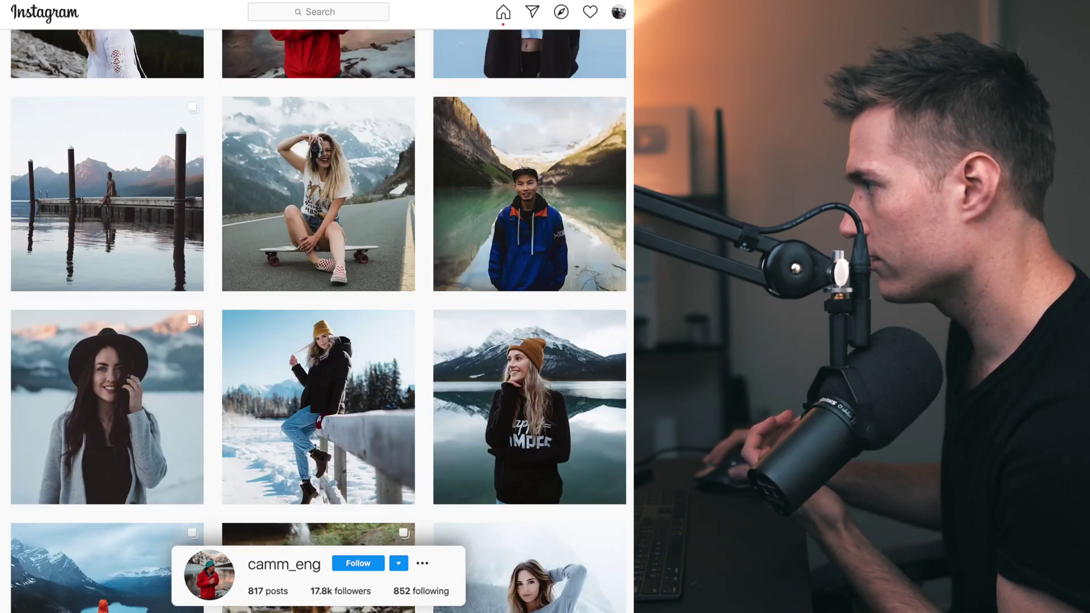
{"action": "scroll", "coordinate": [318, 318], "scroll_direction": "down", "scroll_amount": 10}
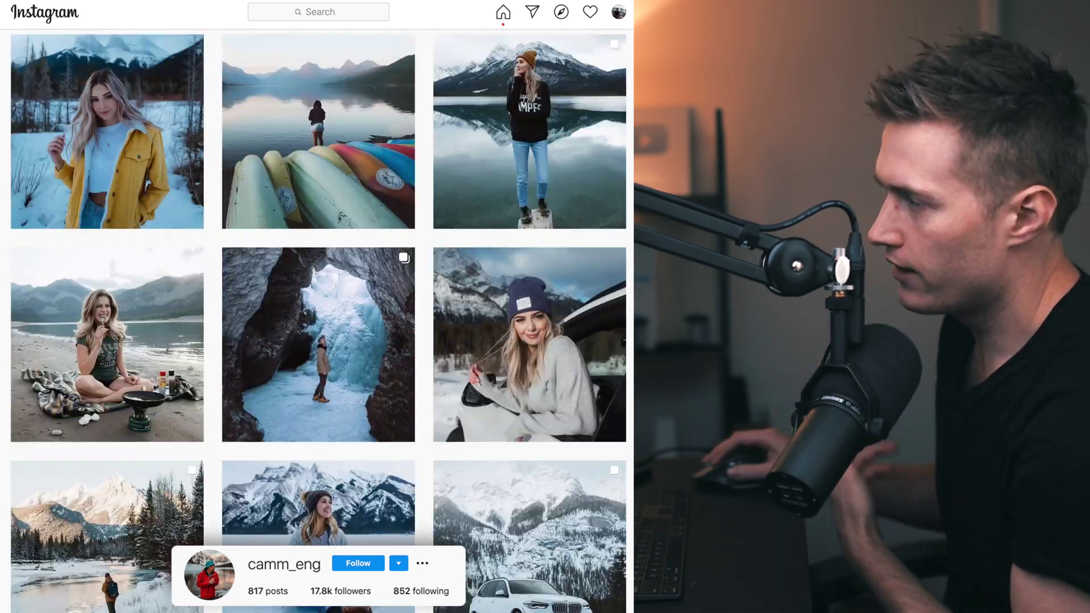
{"action": "scroll", "coordinate": [317, 318], "scroll_direction": "down", "scroll_amount": 2}
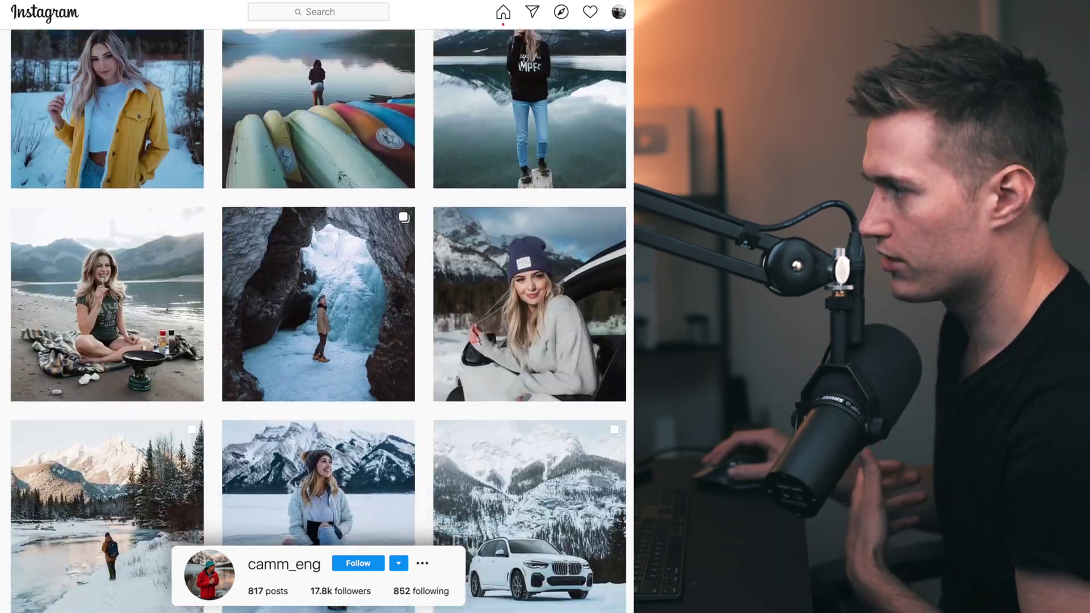
{"action": "scroll", "coordinate": [318, 318], "scroll_direction": "up", "scroll_amount": 1}
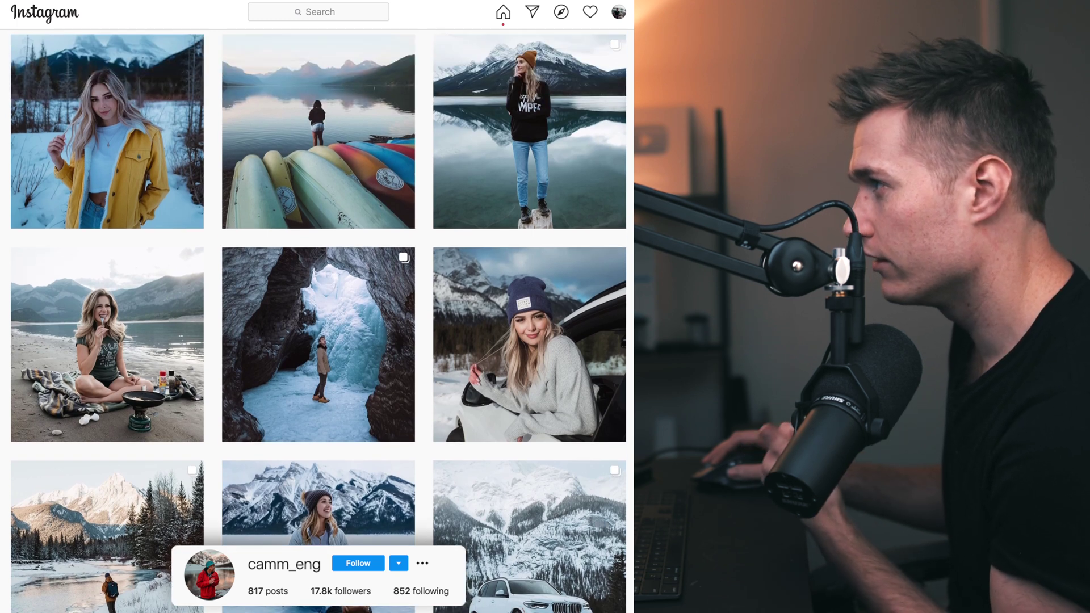
{"action": "scroll", "coordinate": [318, 318], "scroll_direction": "up", "scroll_amount": 4}
{"action": "scroll", "coordinate": [318, 318], "scroll_direction": "down", "scroll_amount": 10}
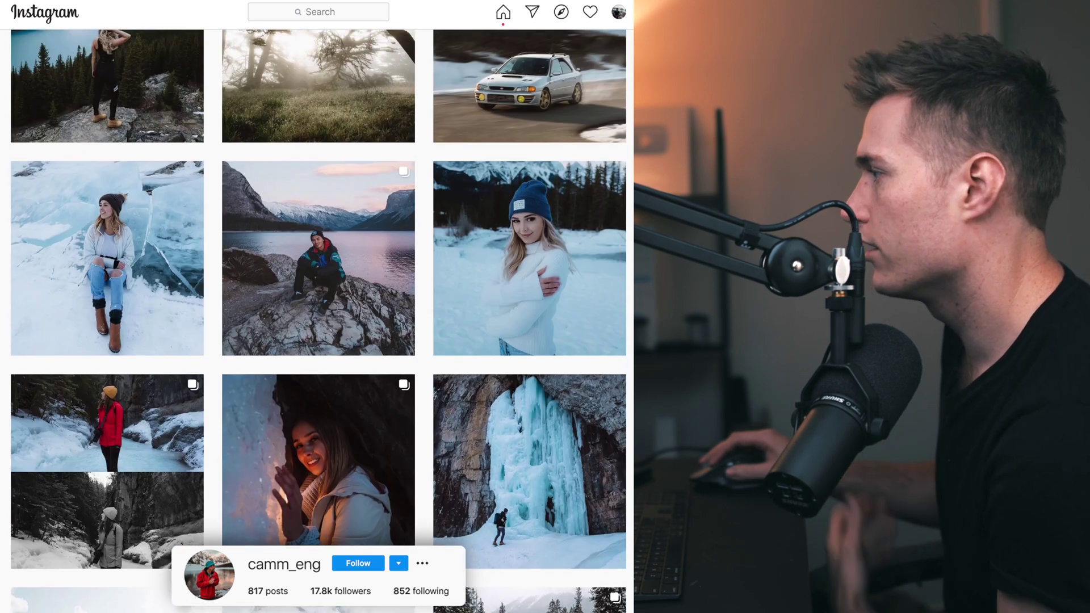
View the full post of the woman sitting on a lake dock, and return to the photo grid.
{"action": "scroll", "coordinate": [513, 451], "scroll_direction": "up", "scroll_amount": 15}
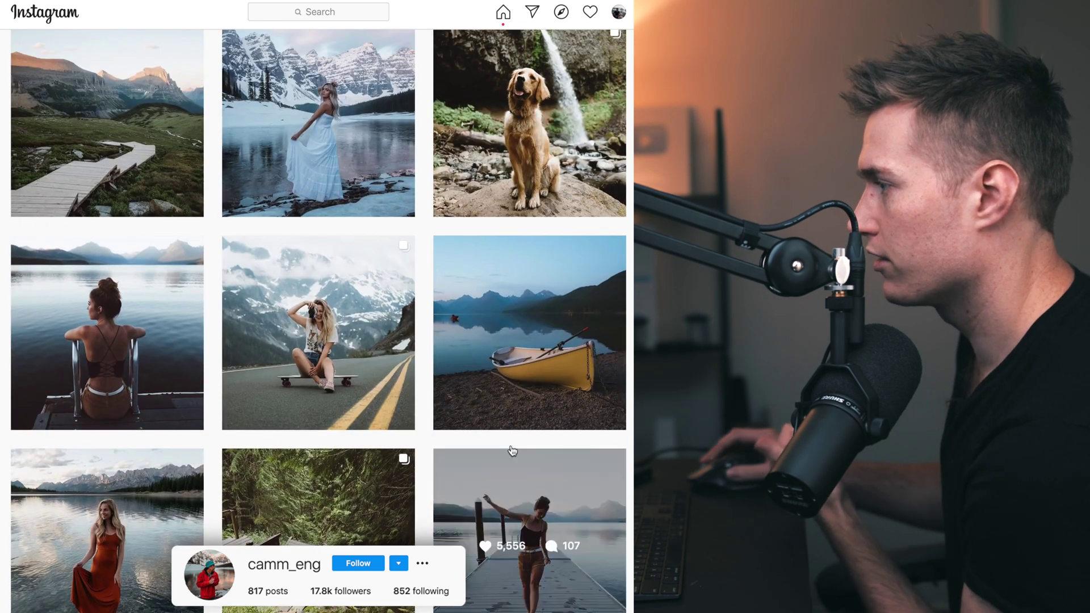
{"action": "left_click", "coordinate": [180, 366]}
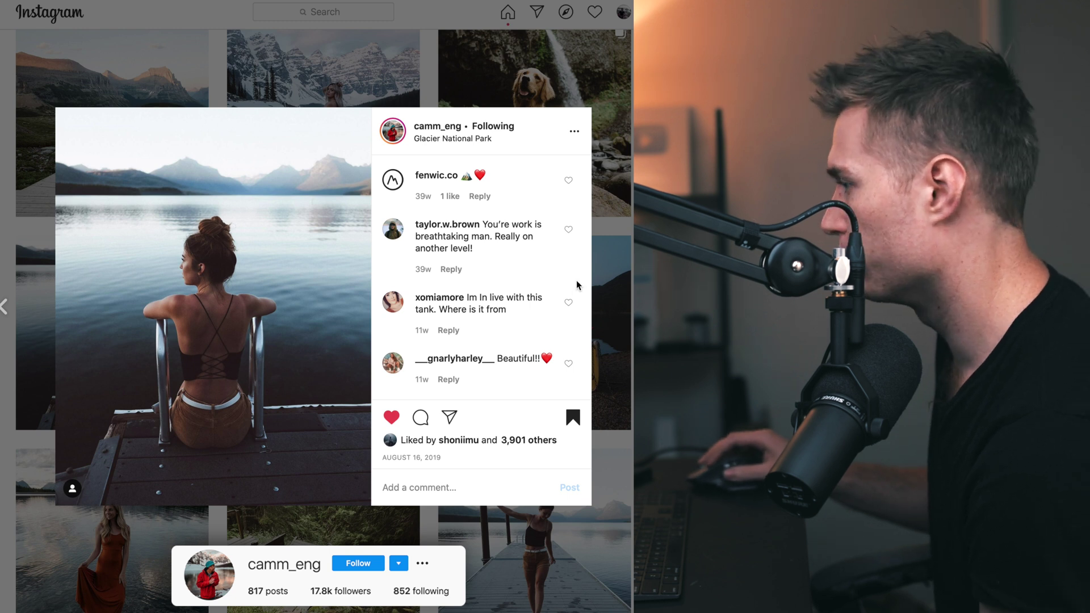
{"action": "key", "text": "Escape"}
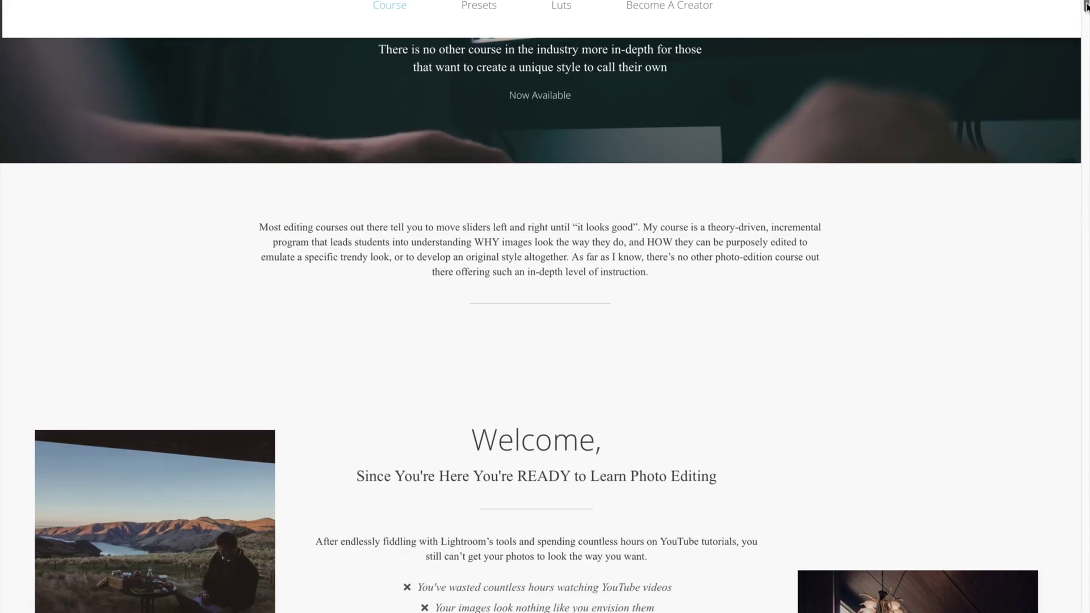
Read through the photo editing course's landing page, from the introduction to the launch offer and mission section.
{"action": "scroll", "coordinate": [1086, 22], "scroll_direction": "down", "scroll_amount": 5}
{"action": "scroll", "coordinate": [1086, 22], "scroll_direction": "down", "scroll_amount": 10}
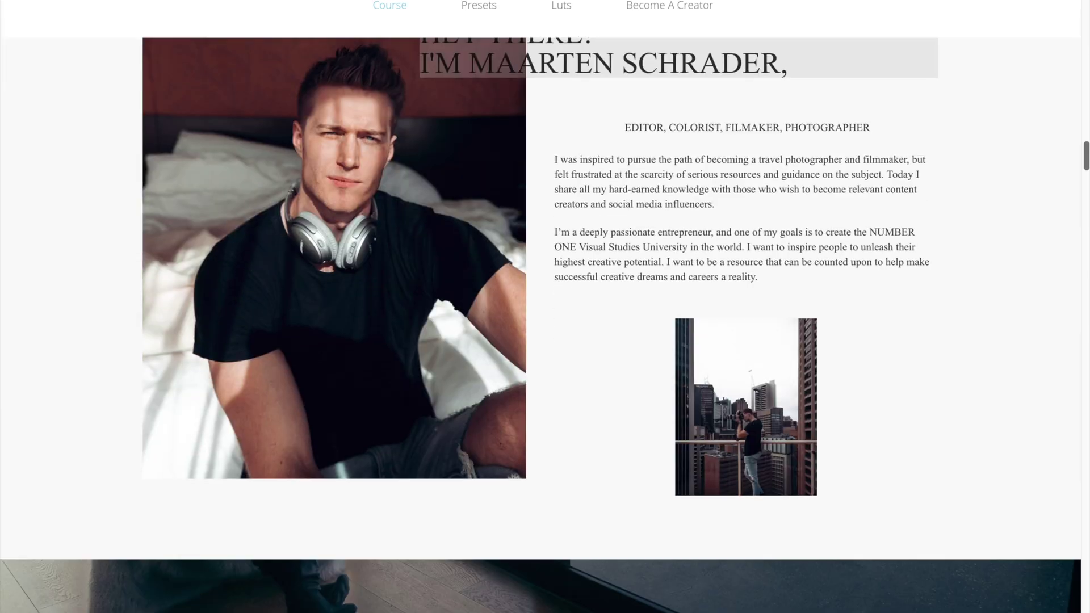
{"action": "scroll", "coordinate": [545, 306], "scroll_direction": "down", "scroll_amount": 8}
{"action": "scroll", "coordinate": [545, 307], "scroll_direction": "down", "scroll_amount": 10}
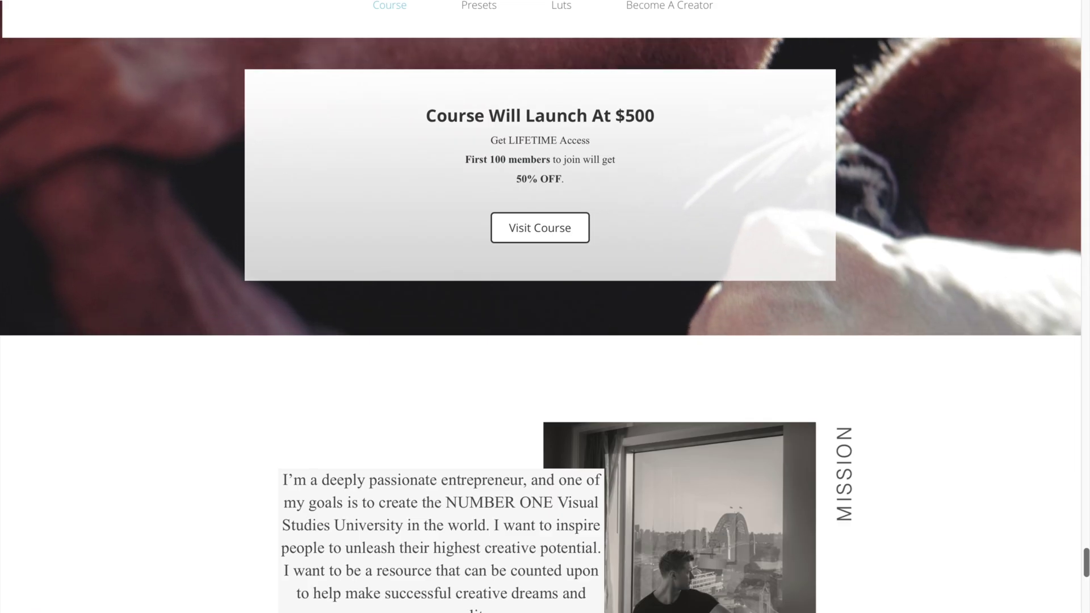
{"action": "scroll", "coordinate": [545, 306], "scroll_direction": "down", "scroll_amount": 12}
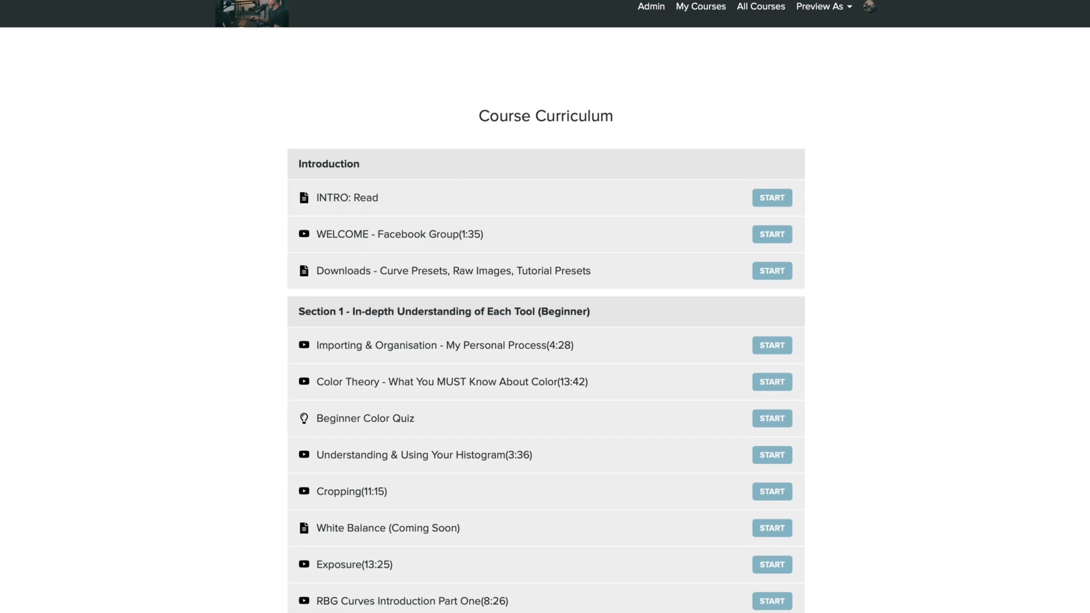
Review the course curriculum from the Introduction lessons through to the guest editor section.
{"action": "scroll", "coordinate": [545, 352], "scroll_direction": "down", "scroll_amount": 1}
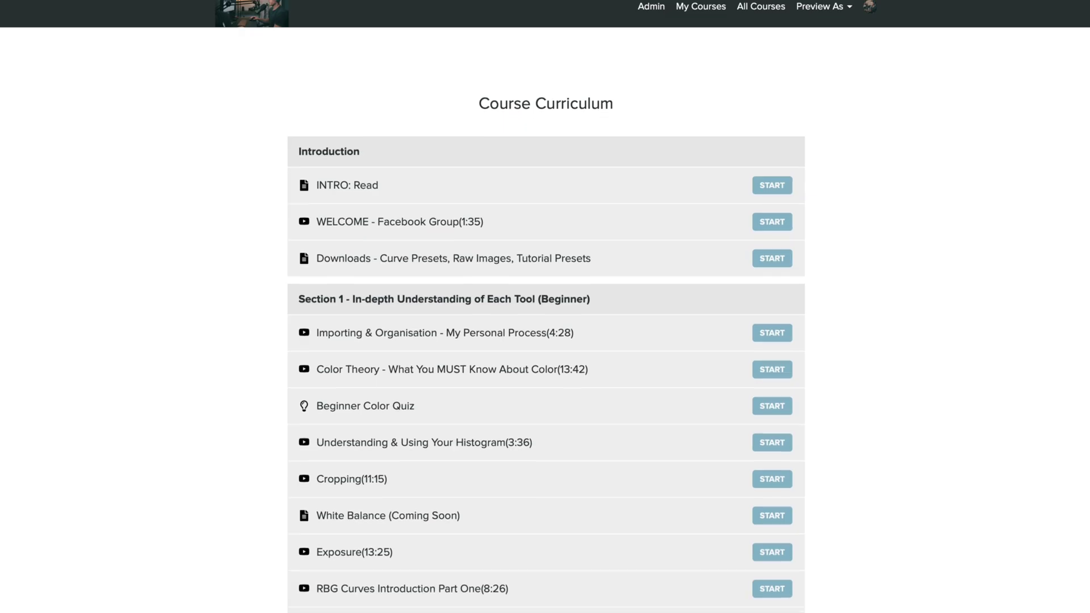
{"action": "scroll", "coordinate": [545, 318], "scroll_direction": "down", "scroll_amount": 20}
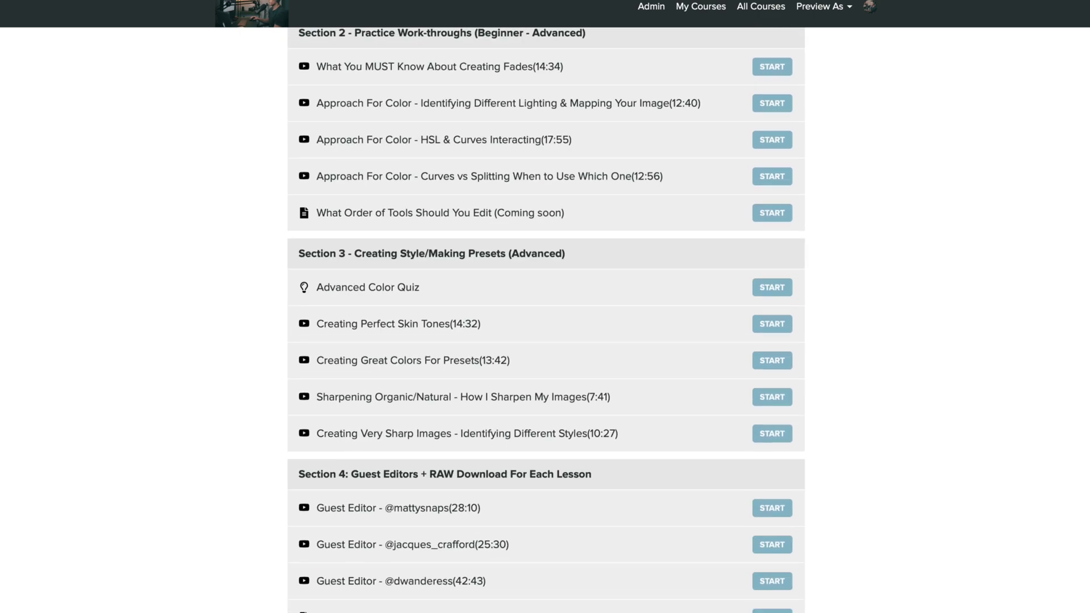
{"action": "scroll", "coordinate": [545, 318], "scroll_direction": "down", "scroll_amount": 3}
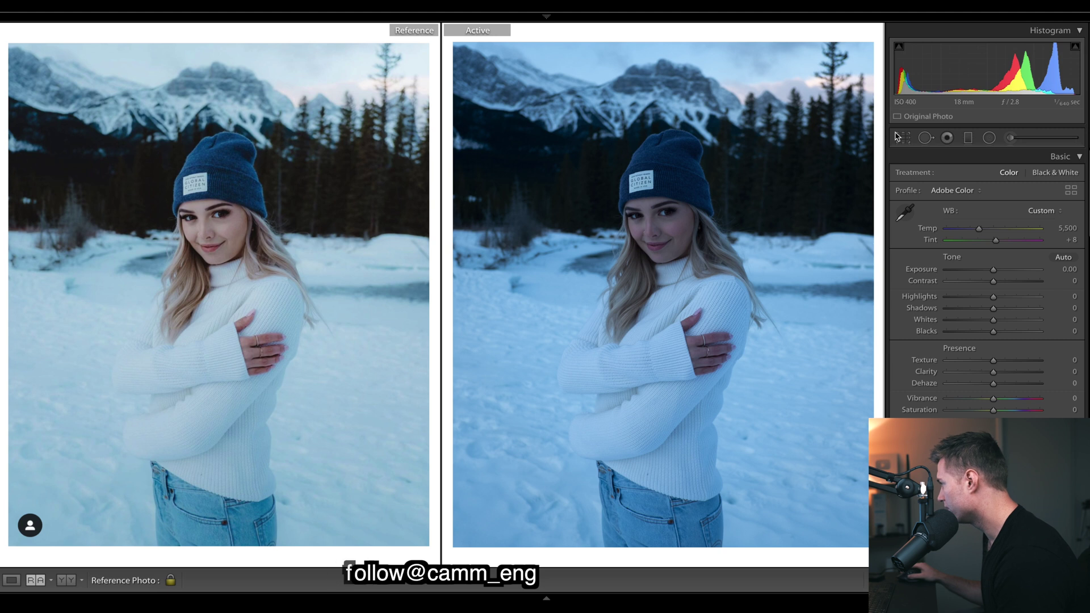
Inspect the active photo's 4 x 5 / 8 x 10 crop with the Crop tool, and return to the reference comparison.
{"action": "left_click", "coordinate": [906, 143]}
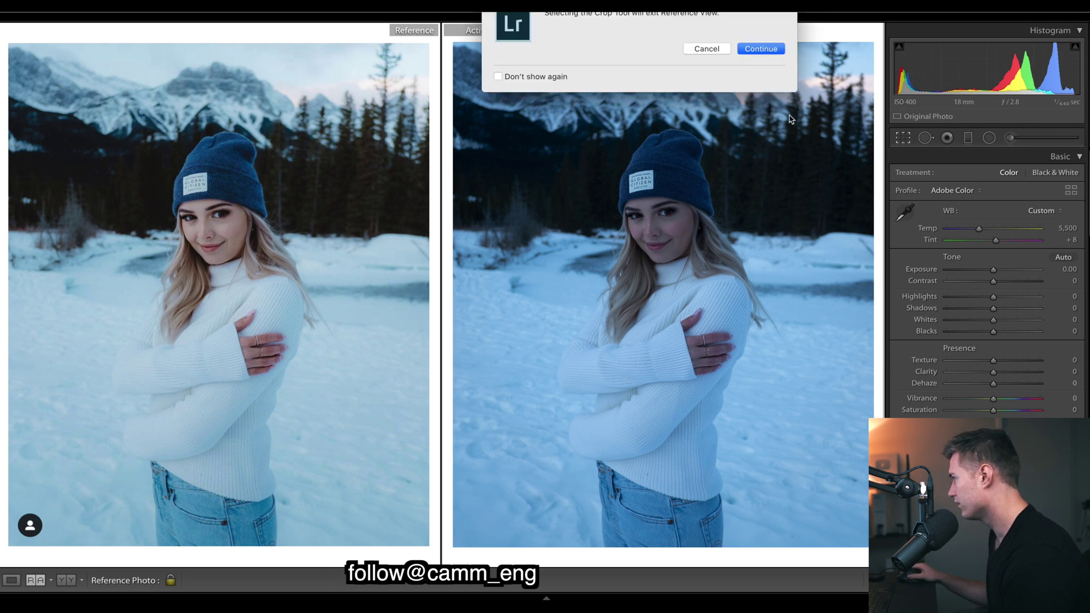
{"action": "left_click", "coordinate": [760, 49]}
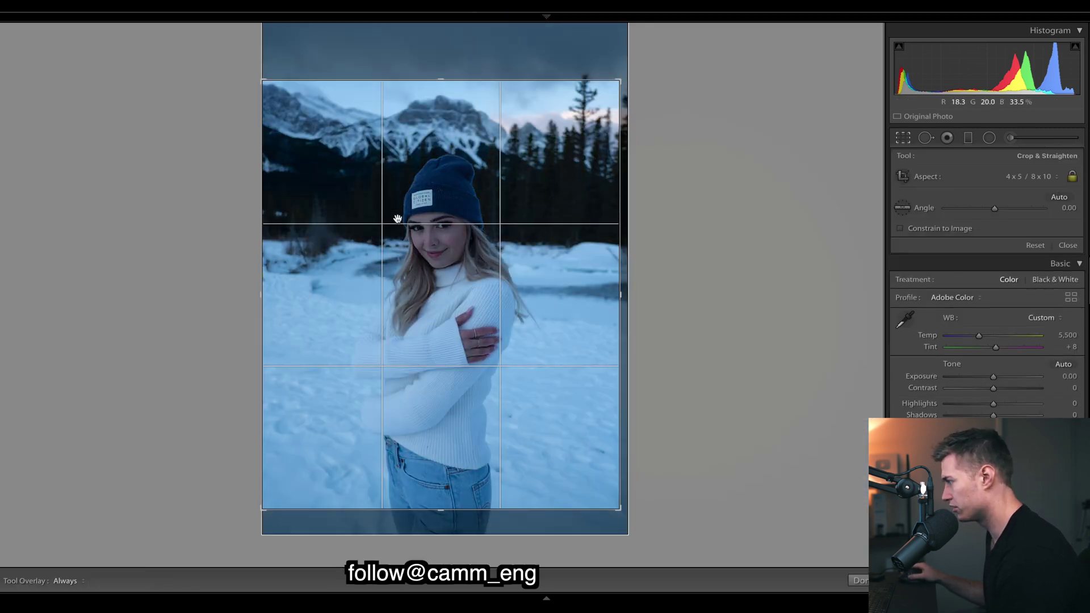
{"action": "left_click", "coordinate": [859, 580]}
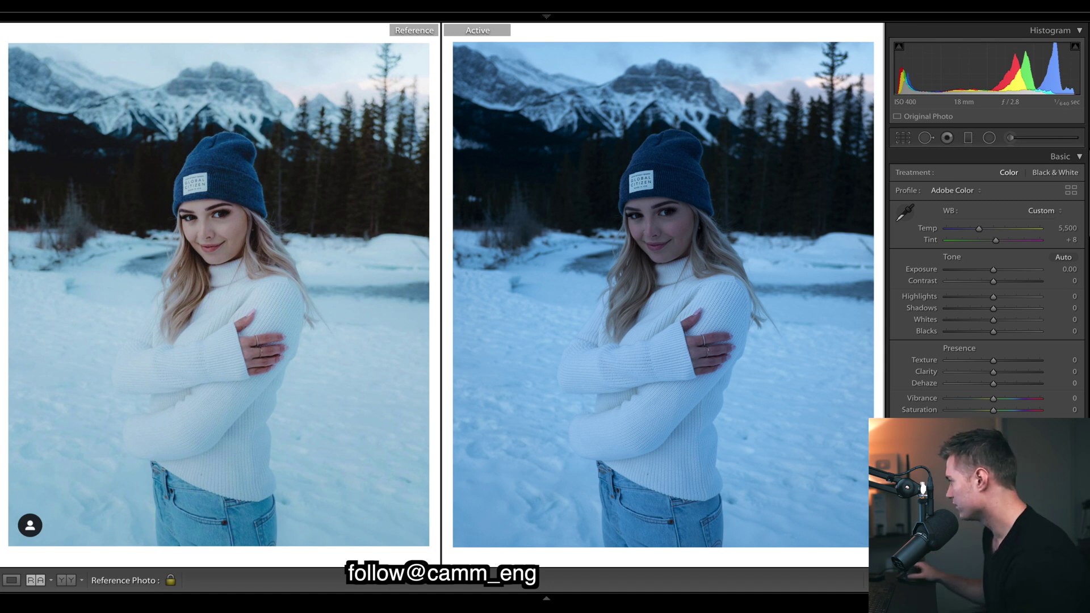
Apply S-shaped tone curves to the RGB, Red, Green and Blue channels of the active photo.
{"action": "scroll", "coordinate": [986, 284], "scroll_direction": "down", "scroll_amount": 5}
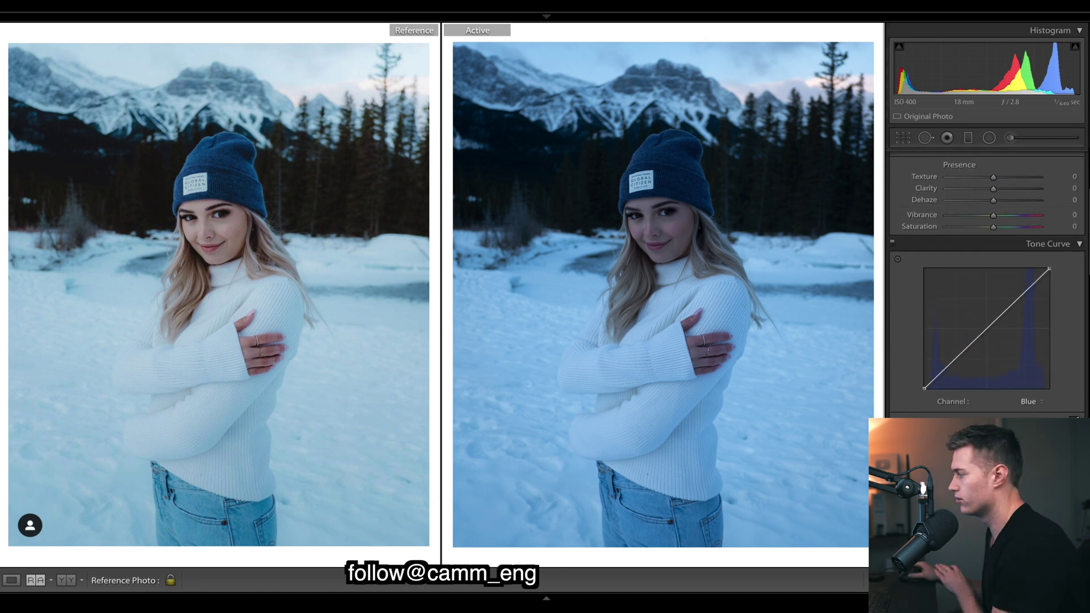
{"action": "scroll", "coordinate": [986, 284], "scroll_direction": "up", "scroll_amount": 4}
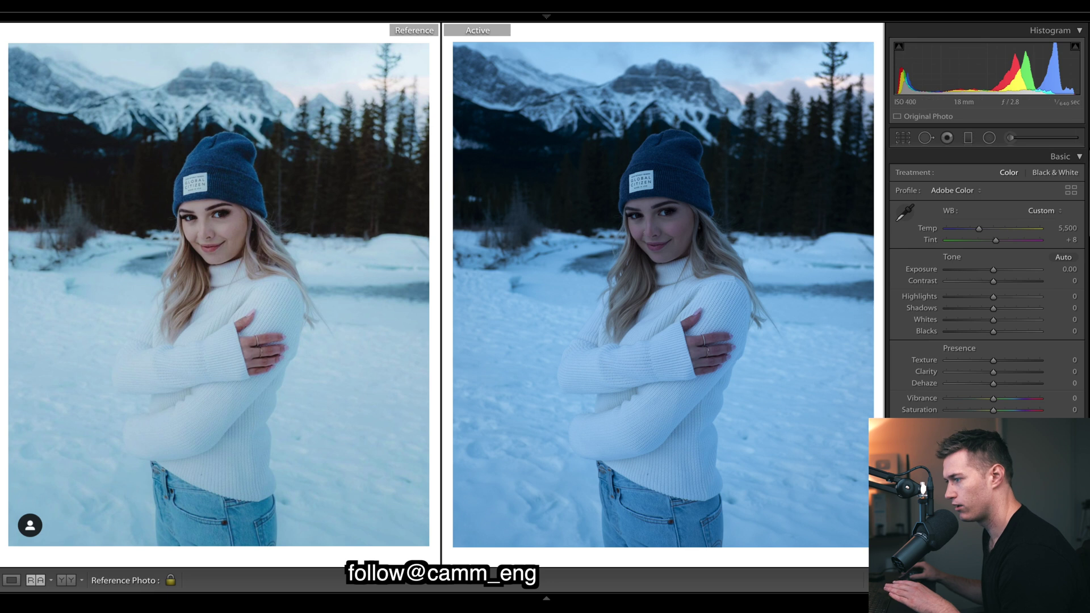
{"action": "mouse_move", "coordinate": [2, 306]}
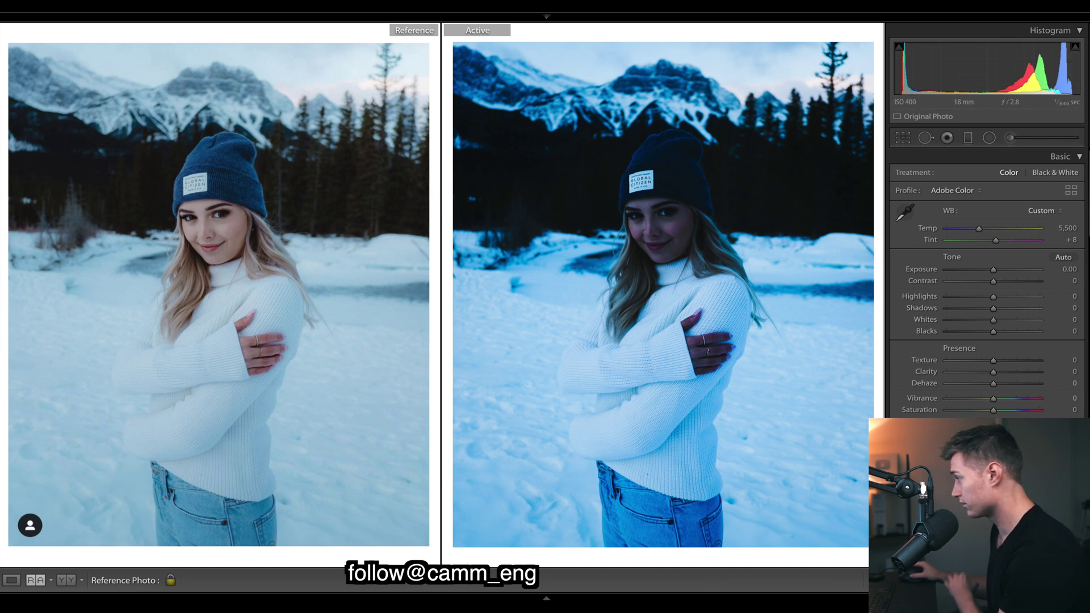
Review the active photo's tone curves channel by channel, from Blue through Green and Red to RGB.
{"action": "scroll", "coordinate": [987, 284], "scroll_direction": "down", "scroll_amount": 15}
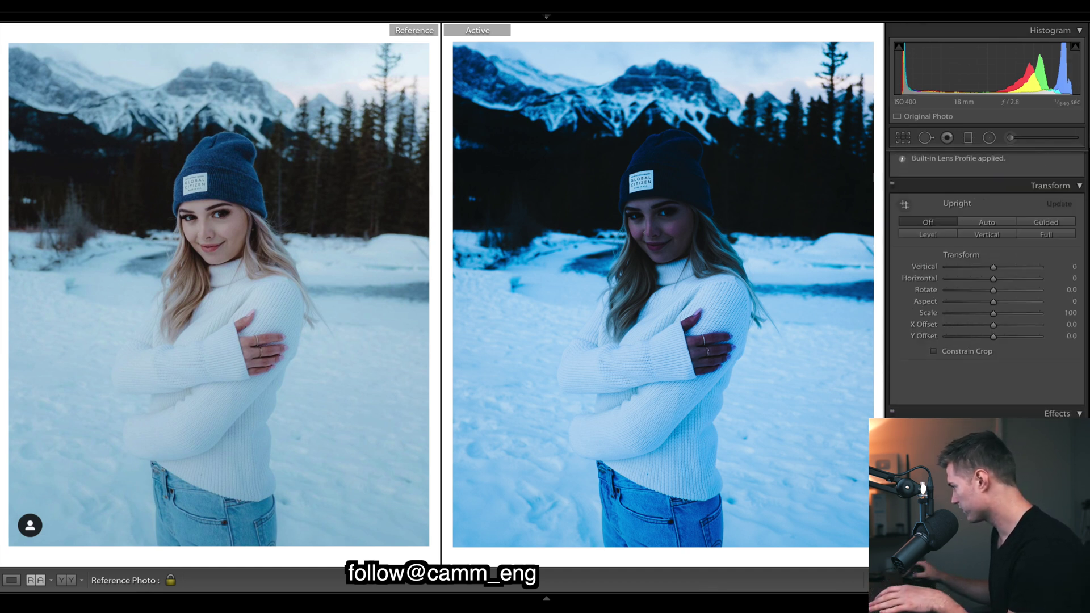
{"action": "scroll", "coordinate": [1036, 330], "scroll_direction": "up", "scroll_amount": 10}
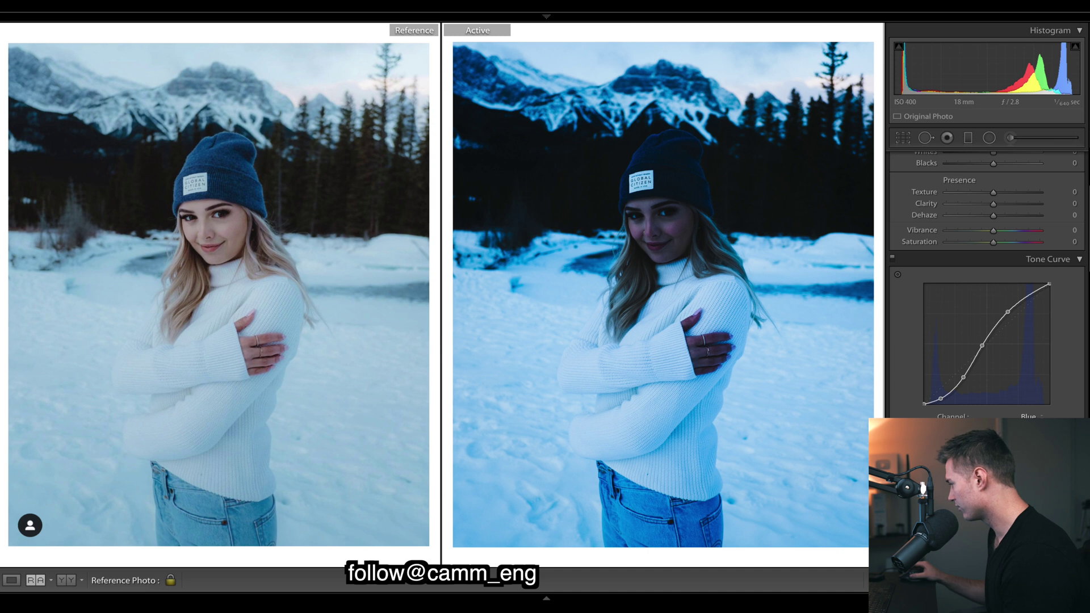
{"action": "left_click", "coordinate": [1030, 416]}
{"action": "left_click", "coordinate": [1033, 407]}
{"action": "left_click", "coordinate": [1034, 416]}
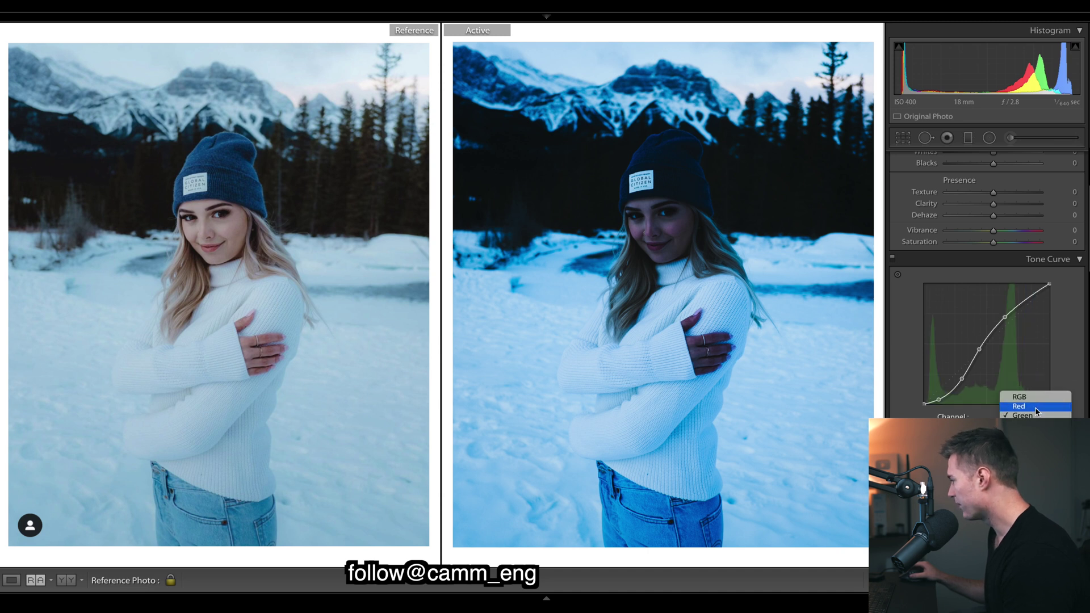
{"action": "left_click", "coordinate": [1034, 406]}
{"action": "left_click", "coordinate": [1030, 416]}
{"action": "left_click", "coordinate": [1024, 405]}
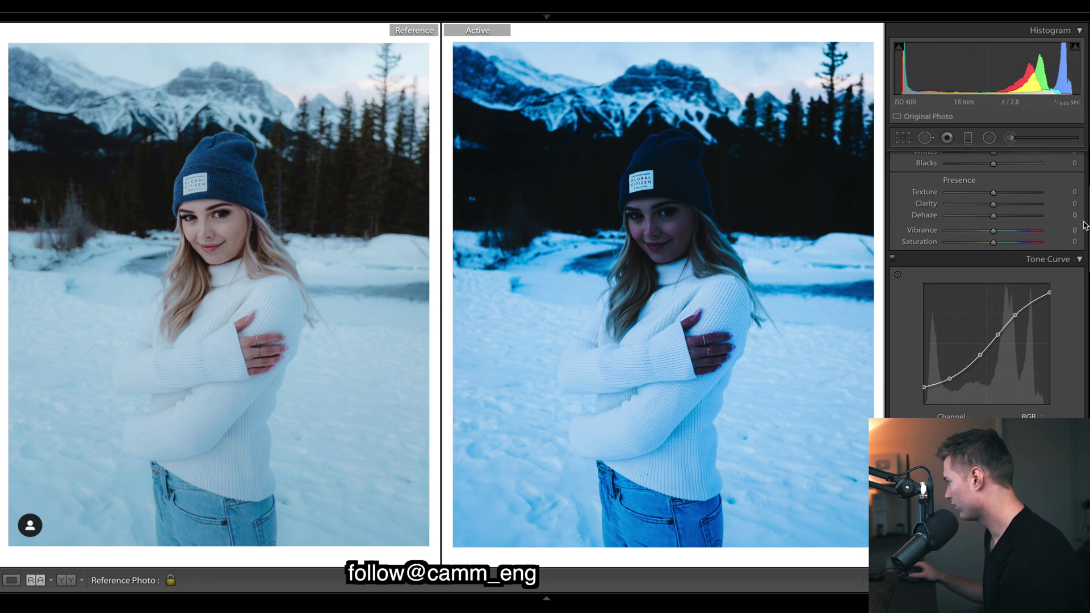
Set the active photo's Exposure to +0.30, Contrast to −83 and white balance Temp to 6,873.
{"action": "scroll", "coordinate": [988, 227], "scroll_direction": "up", "scroll_amount": 1}
{"action": "scroll", "coordinate": [988, 227], "scroll_direction": "up", "scroll_amount": 5}
{"action": "left_click_drag", "start_coordinate": [994, 264], "coordinate": [954, 275]}
{"action": "left_click_drag", "start_coordinate": [978, 223], "coordinate": [992, 224]}
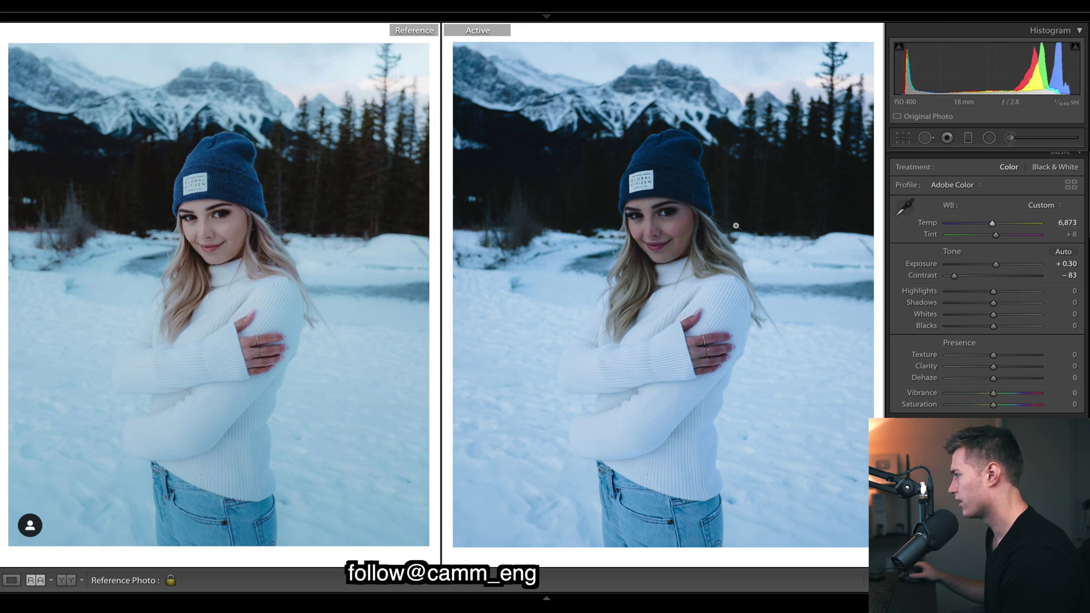
Set the active photo's white balance Temp to 7,638.
{"action": "left_click", "coordinate": [584, 174]}
{"action": "left_click", "coordinate": [533, 194]}
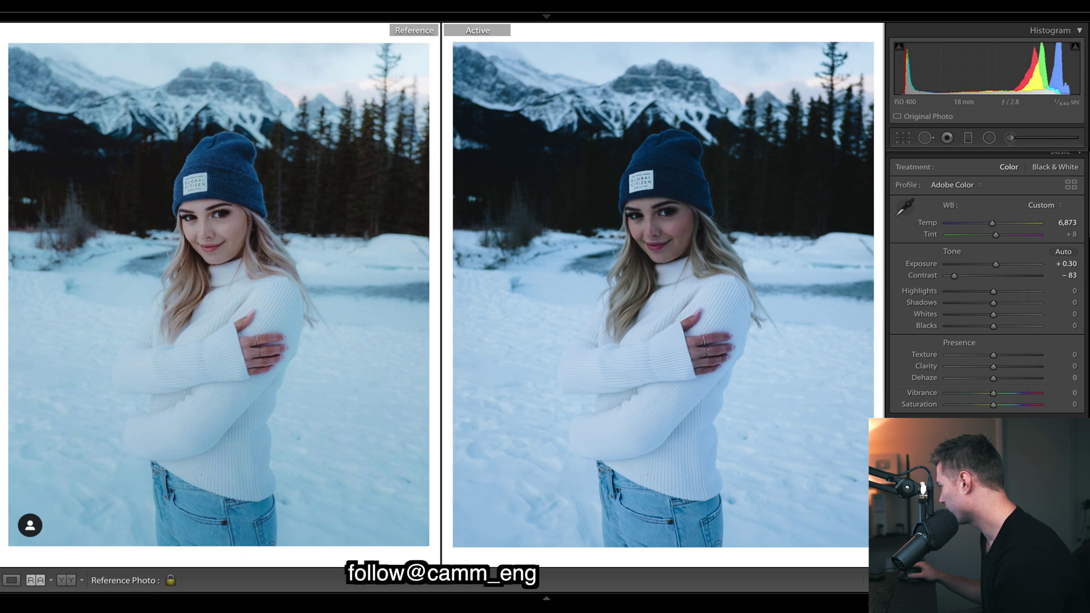
{"action": "scroll", "coordinate": [966, 200], "scroll_direction": "down", "scroll_amount": 3}
{"action": "scroll", "coordinate": [965, 200], "scroll_direction": "up", "scroll_amount": 3}
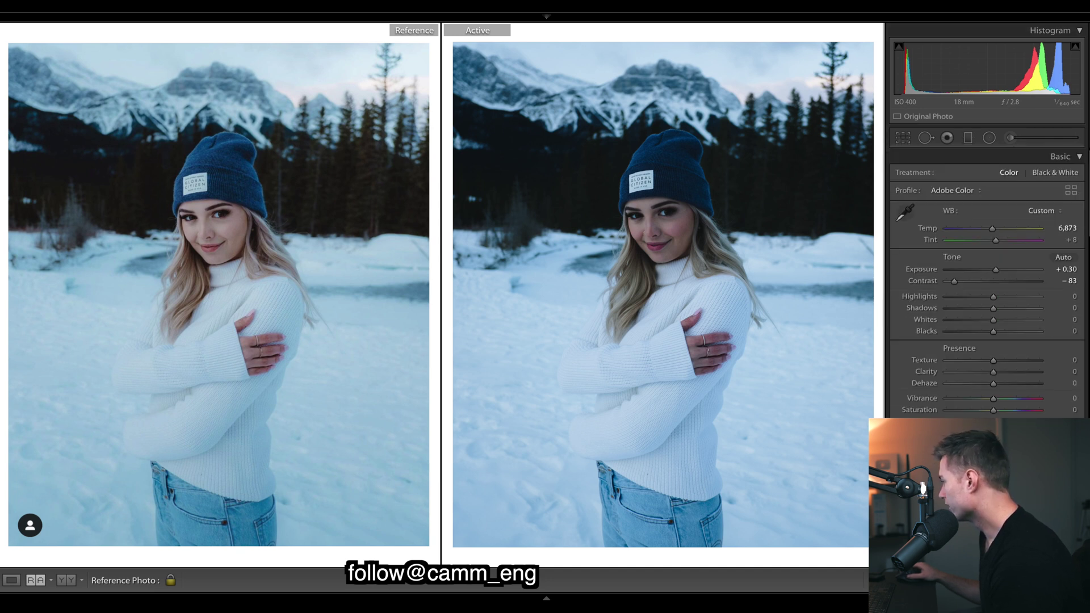
{"action": "left_click", "coordinate": [1068, 228]}
{"action": "type", "text": "7"}
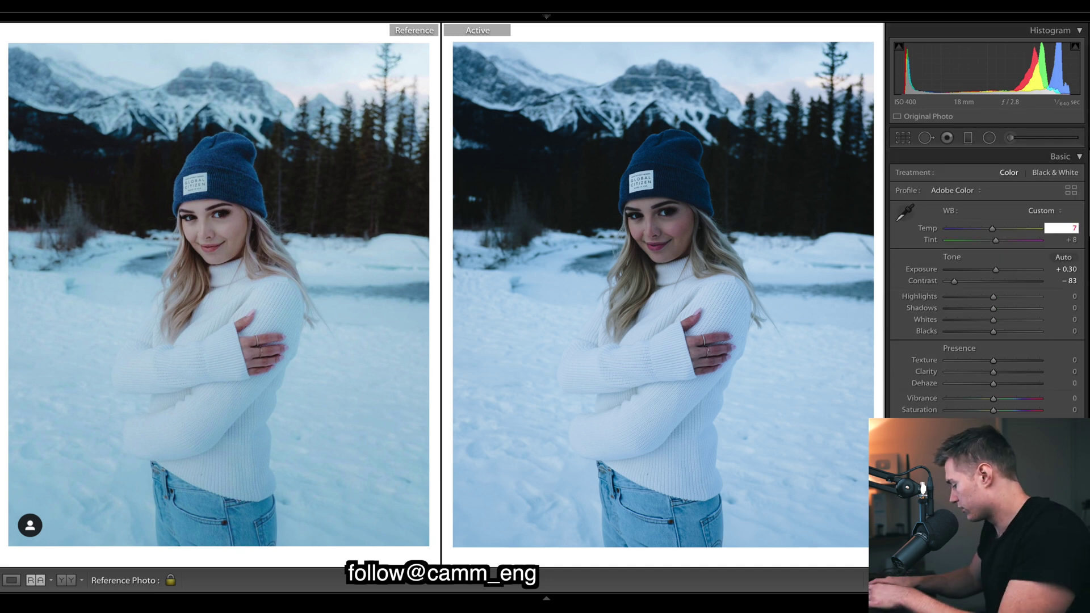
{"action": "type", "text": "6"}
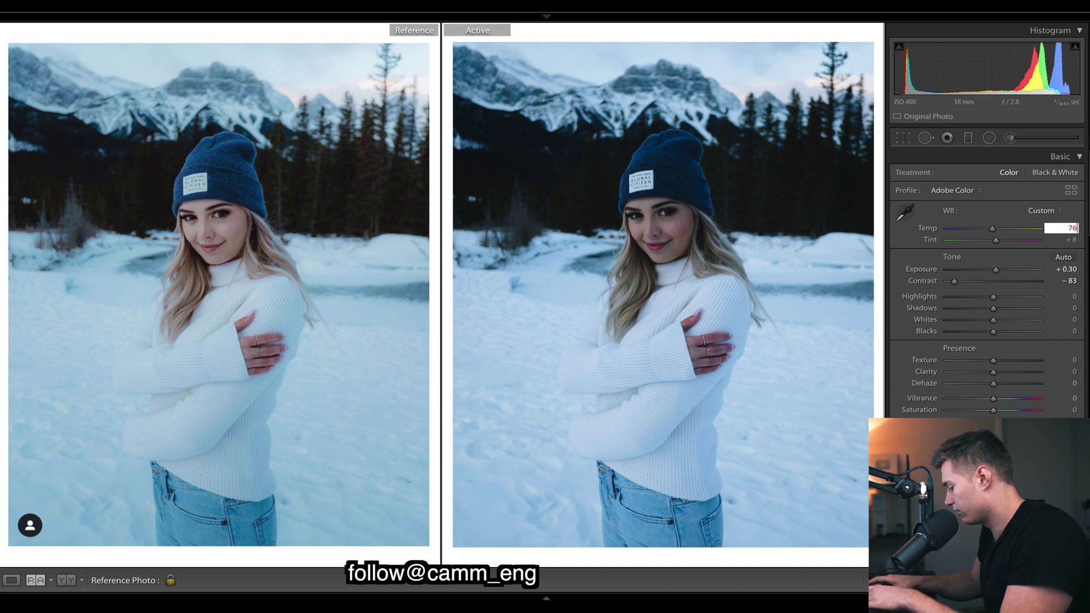
{"action": "type", "text": "38"}
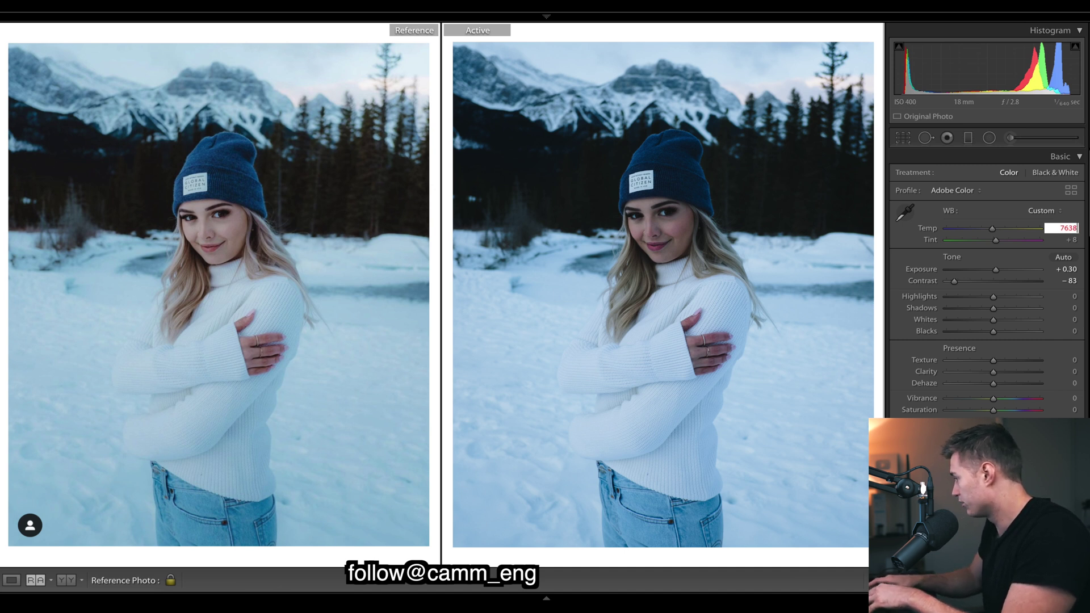
{"action": "key", "text": "Return"}
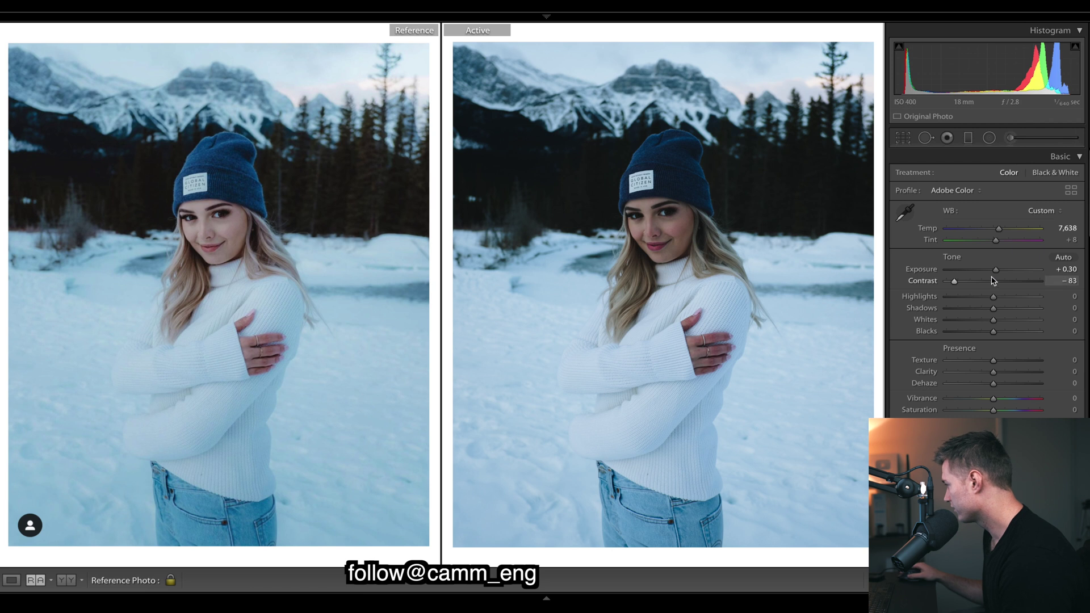
Set the active photo's Exposure to +0.85, Contrast −51, Highlights −68, Shadows +39, Whites −78 and Blacks −5.
{"action": "left_click_drag", "start_coordinate": [995, 269], "coordinate": [962, 297]}
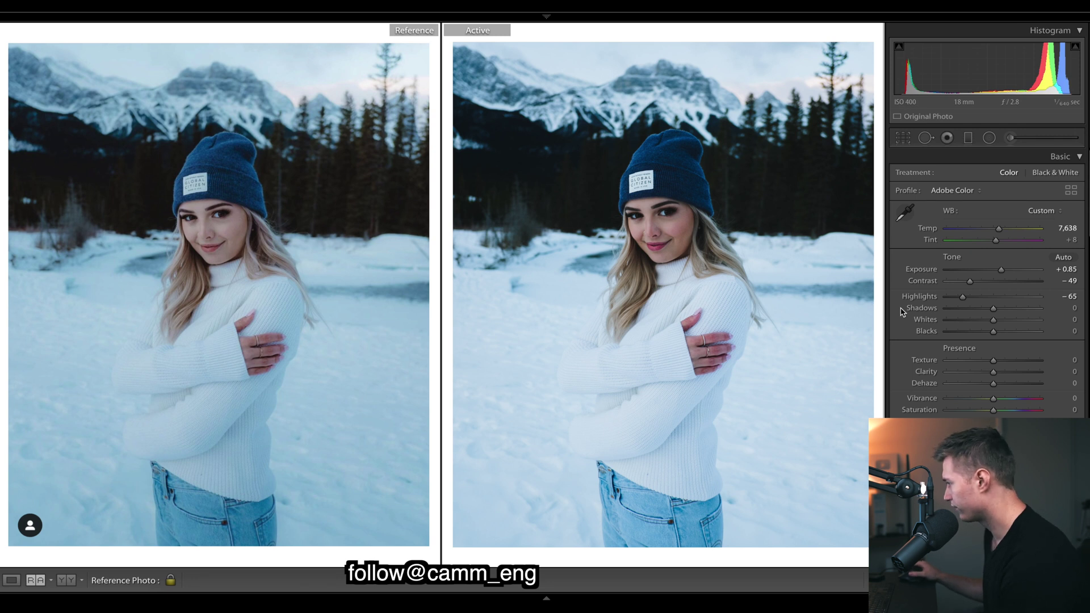
{"action": "left_click", "coordinate": [947, 321]}
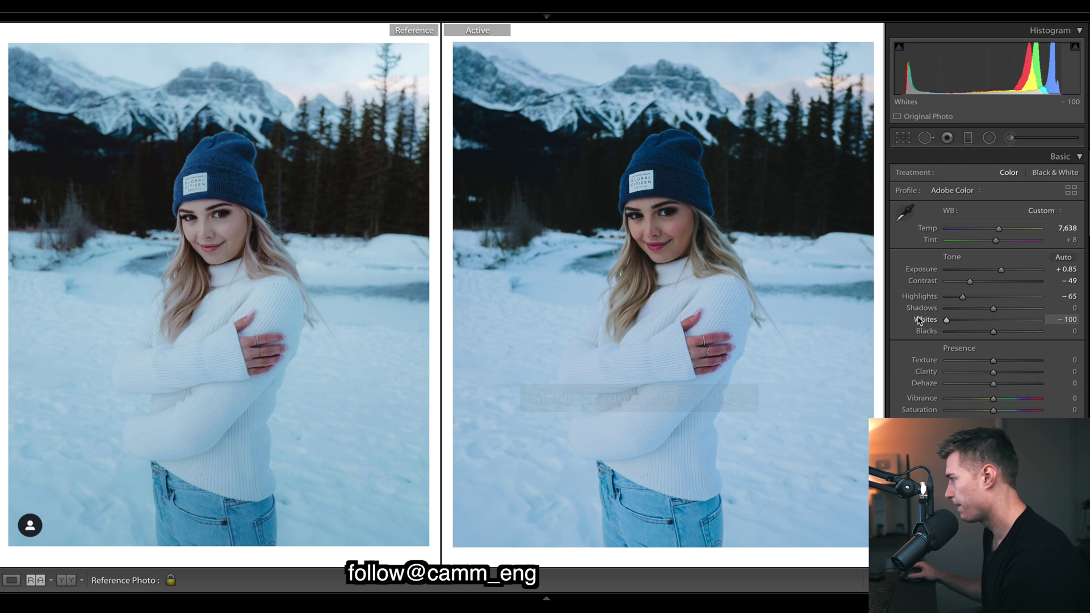
{"action": "left_click_drag", "start_coordinate": [981, 321], "coordinate": [965, 321]}
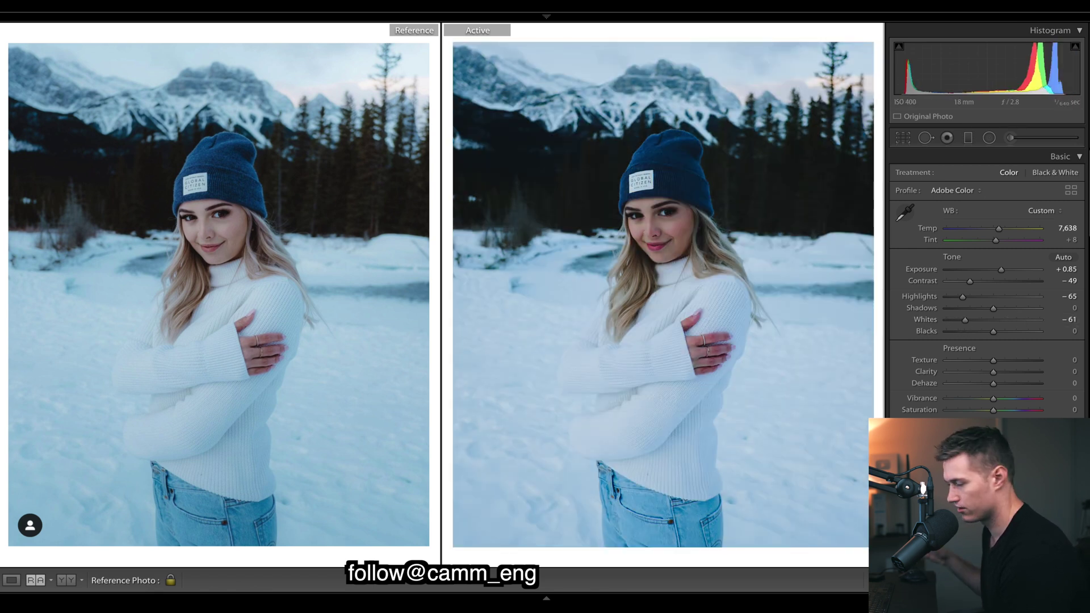
{"action": "left_click_drag", "start_coordinate": [965, 320], "coordinate": [993, 333]}
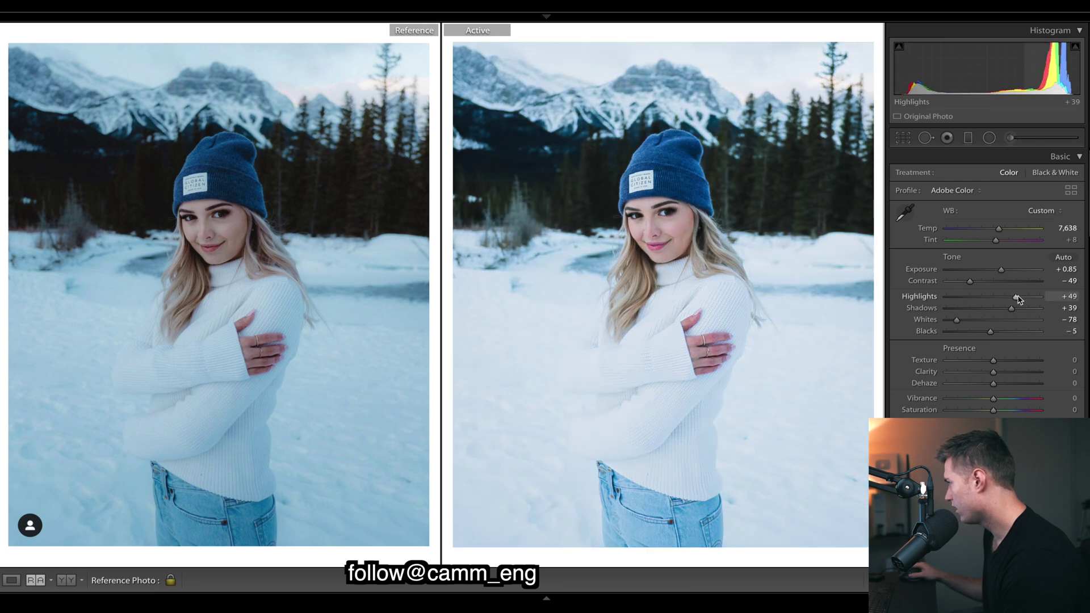
{"action": "left_click_drag", "start_coordinate": [963, 297], "coordinate": [966, 308]}
Set the active photo's Saturation to −21, Clarity to −15 and Texture to −4.
{"action": "scroll", "coordinate": [965, 308], "scroll_direction": "down", "scroll_amount": 3}
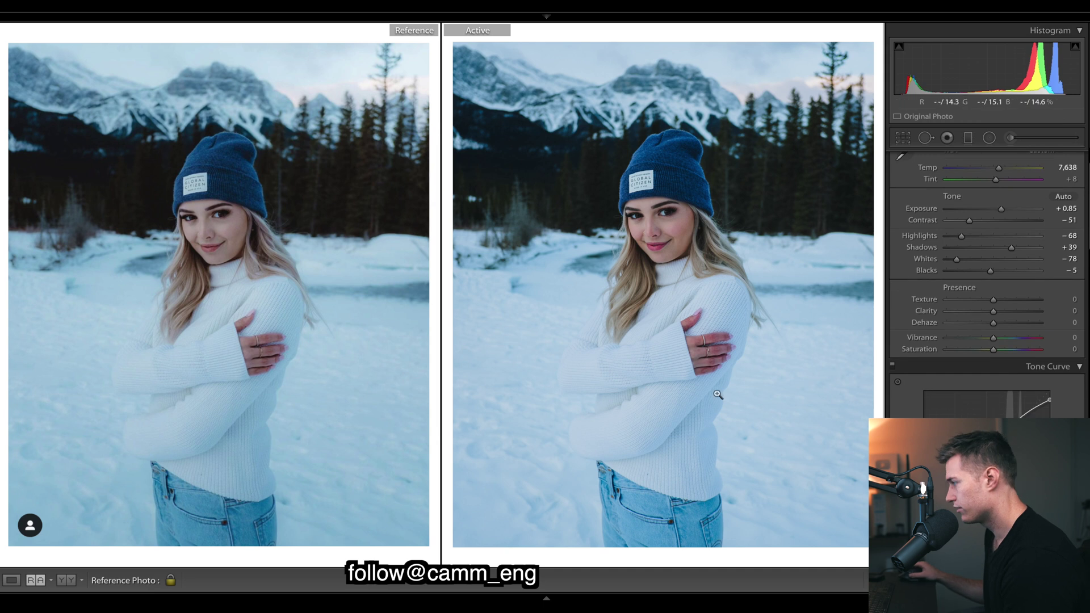
{"action": "left_click_drag", "start_coordinate": [994, 350], "coordinate": [987, 353]}
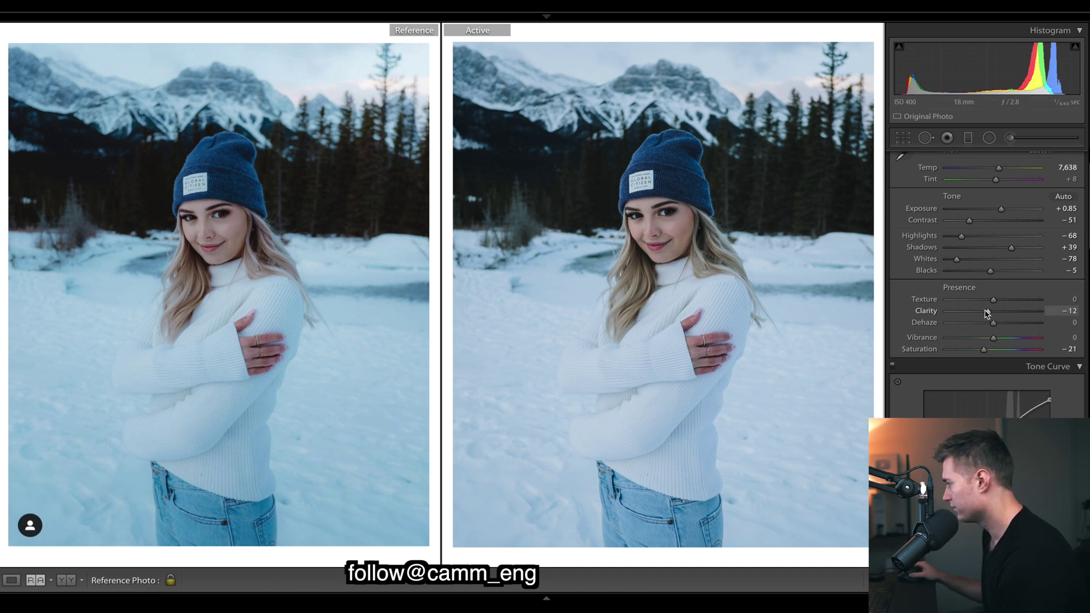
{"action": "left_click_drag", "start_coordinate": [987, 313], "coordinate": [985, 312]}
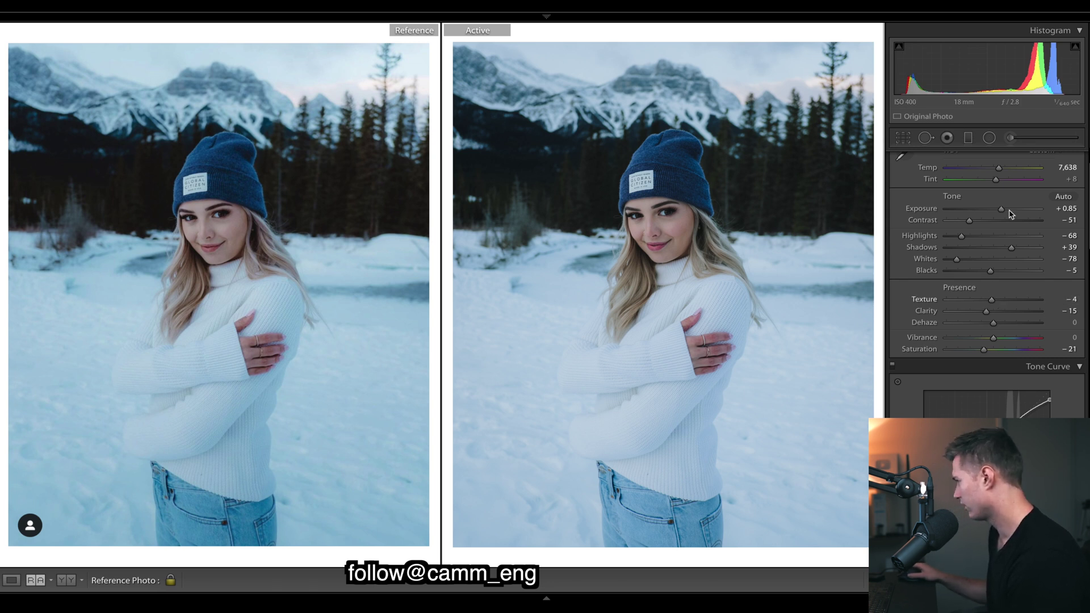
Apply split toning with highlights at Hue 217 and Saturation 8, and shadows at Saturation 7.
{"action": "scroll", "coordinate": [1070, 364], "scroll_direction": "down", "scroll_amount": 5}
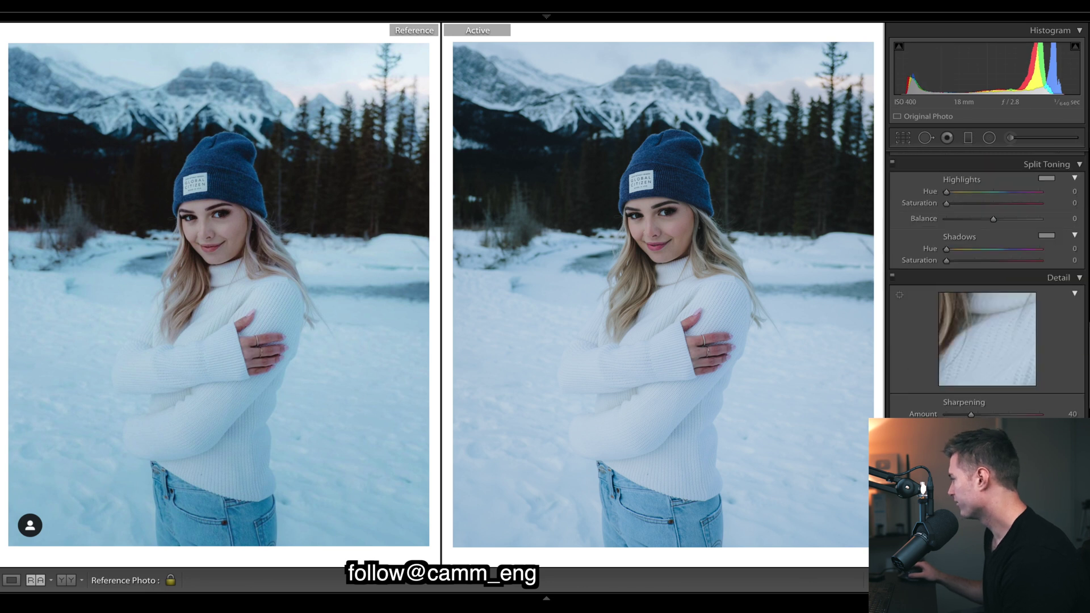
{"action": "scroll", "coordinate": [946, 291], "scroll_direction": "down", "scroll_amount": 4}
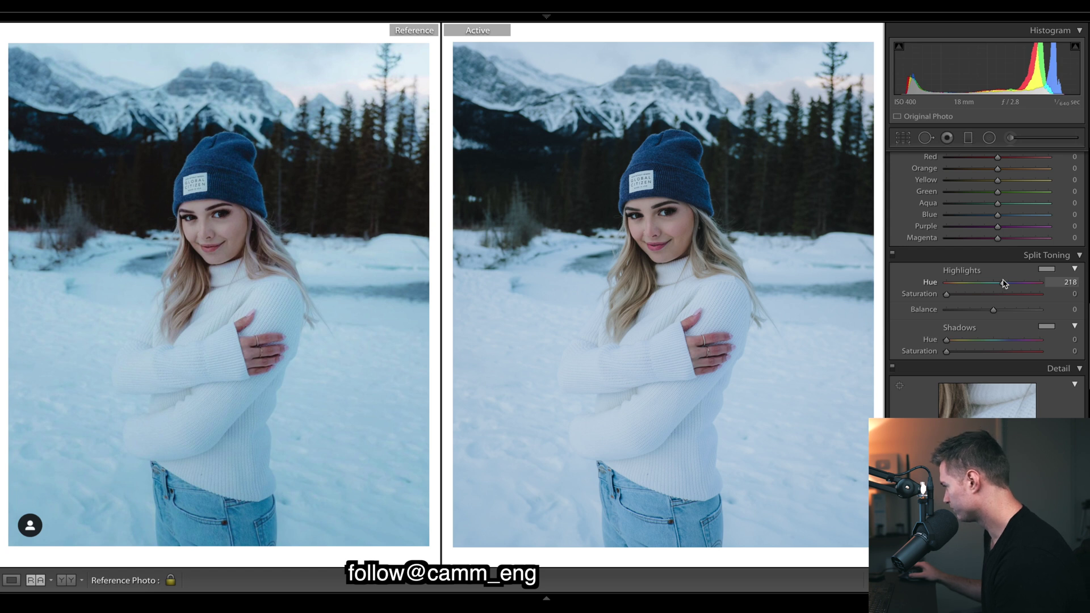
{"action": "left_click_drag", "start_coordinate": [946, 294], "coordinate": [954, 294]}
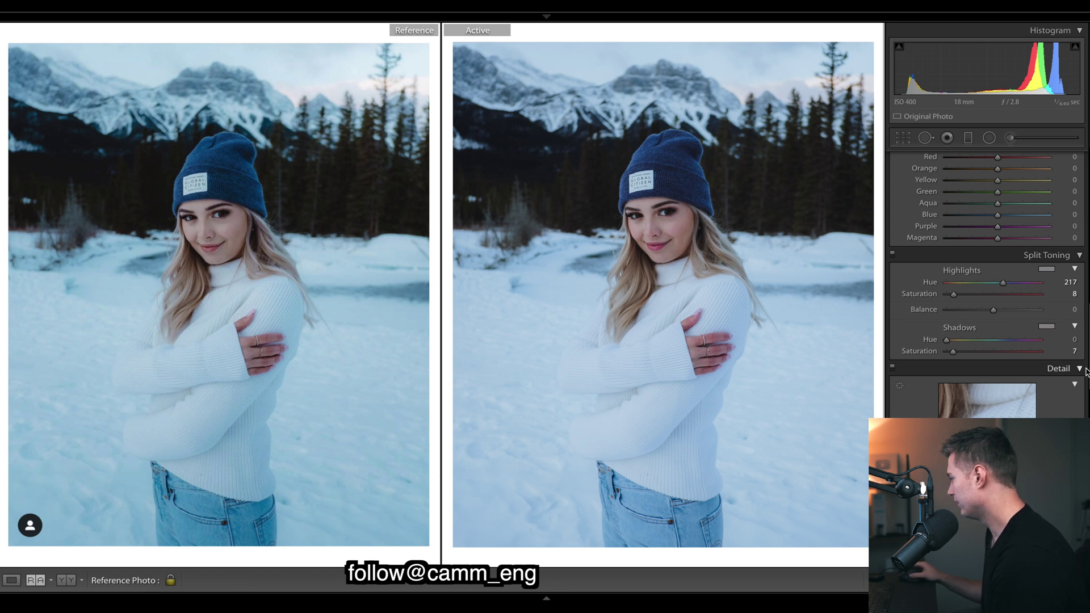
Add grain to the active photo with an Amount of 15.
{"action": "scroll", "coordinate": [1065, 213], "scroll_direction": "down", "scroll_amount": 10}
{"action": "left_click_drag", "start_coordinate": [946, 349], "coordinate": [949, 349]}
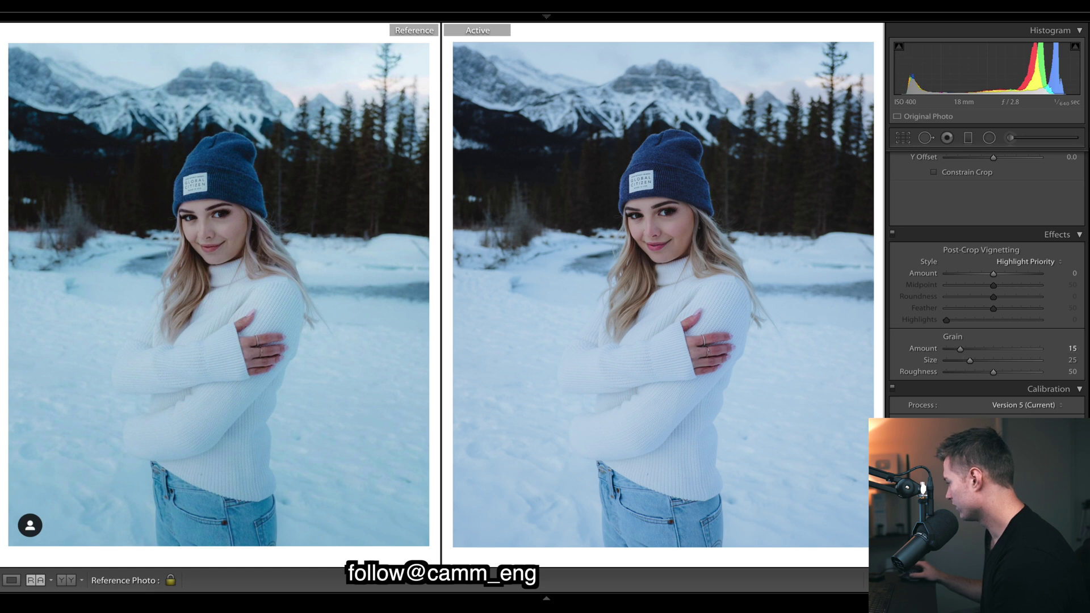
Shift the HSL hues of the warm colors to Red +31, Orange −7 and Yellow −41.
{"action": "scroll", "coordinate": [927, 284], "scroll_direction": "up", "scroll_amount": 8}
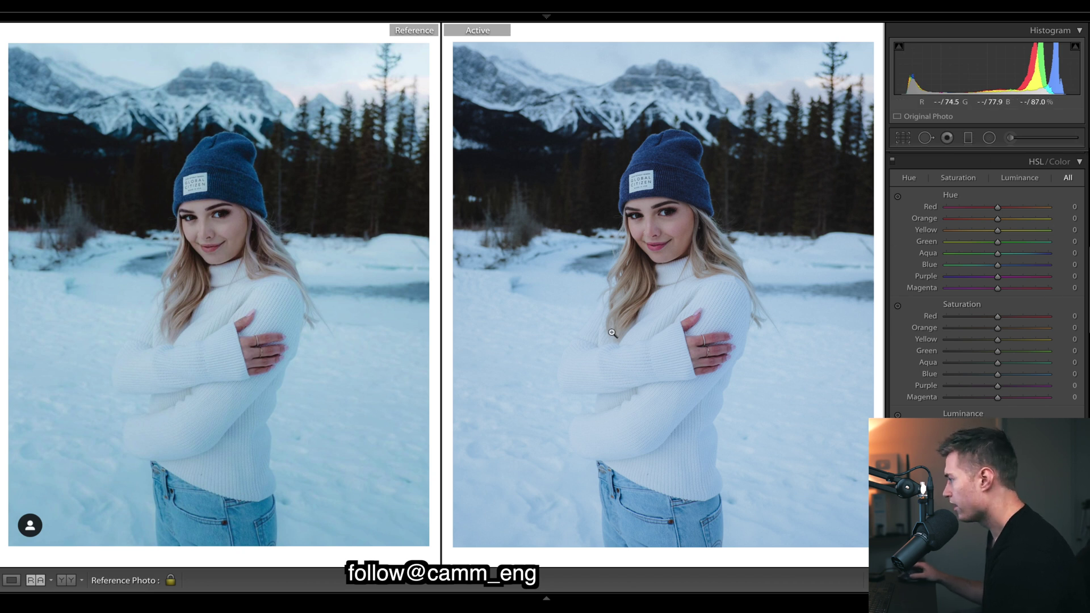
{"action": "left_click_drag", "start_coordinate": [994, 210], "coordinate": [1014, 210]}
{"action": "left_click_drag", "start_coordinate": [997, 219], "coordinate": [1008, 219]}
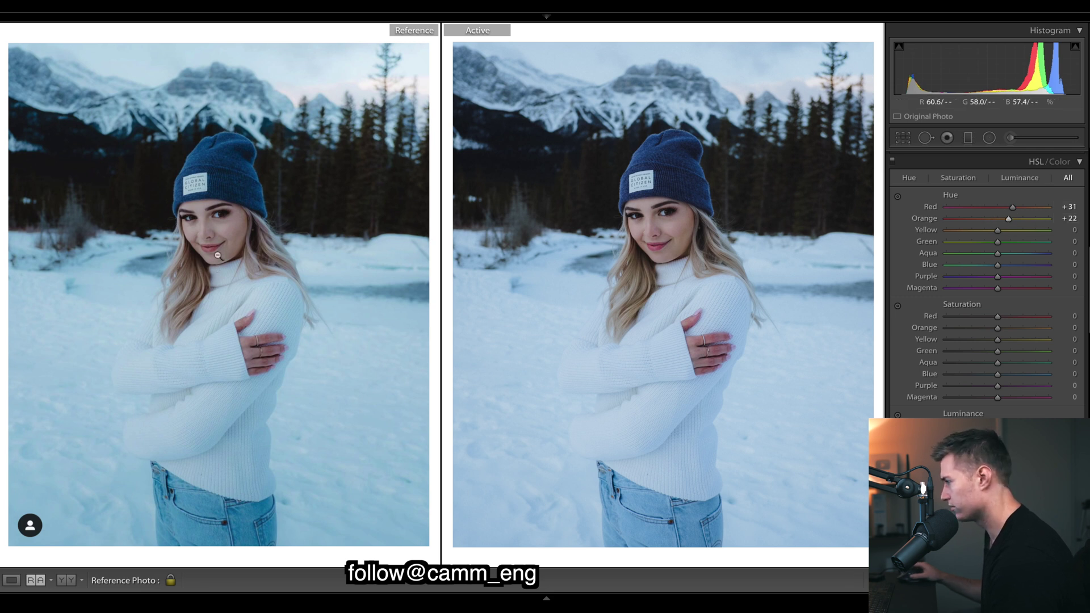
{"action": "left_click_drag", "start_coordinate": [1009, 219], "coordinate": [1033, 232]}
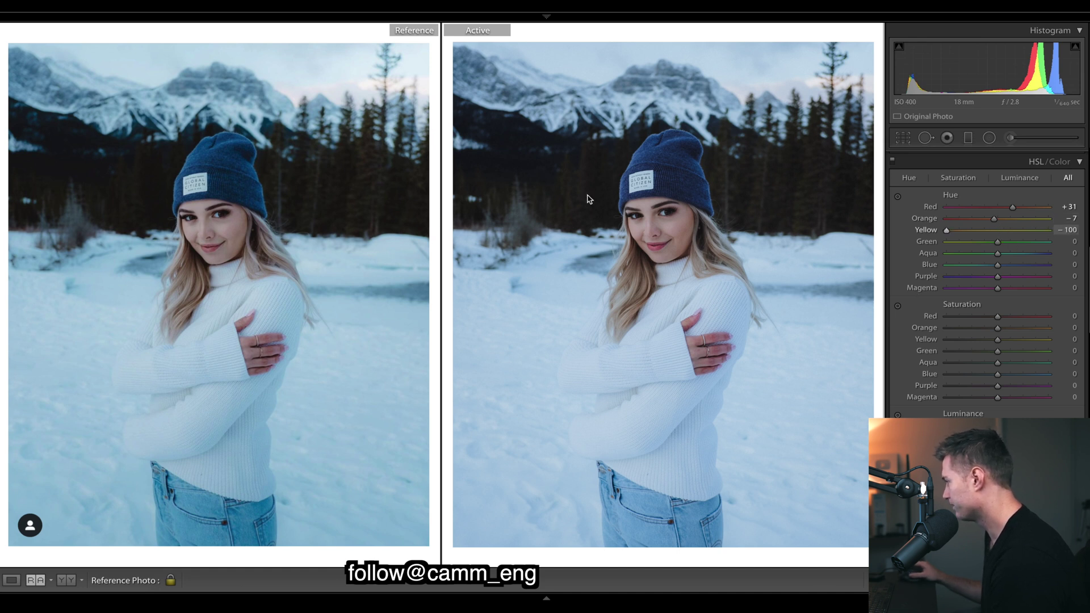
{"action": "left_click", "coordinate": [981, 230]}
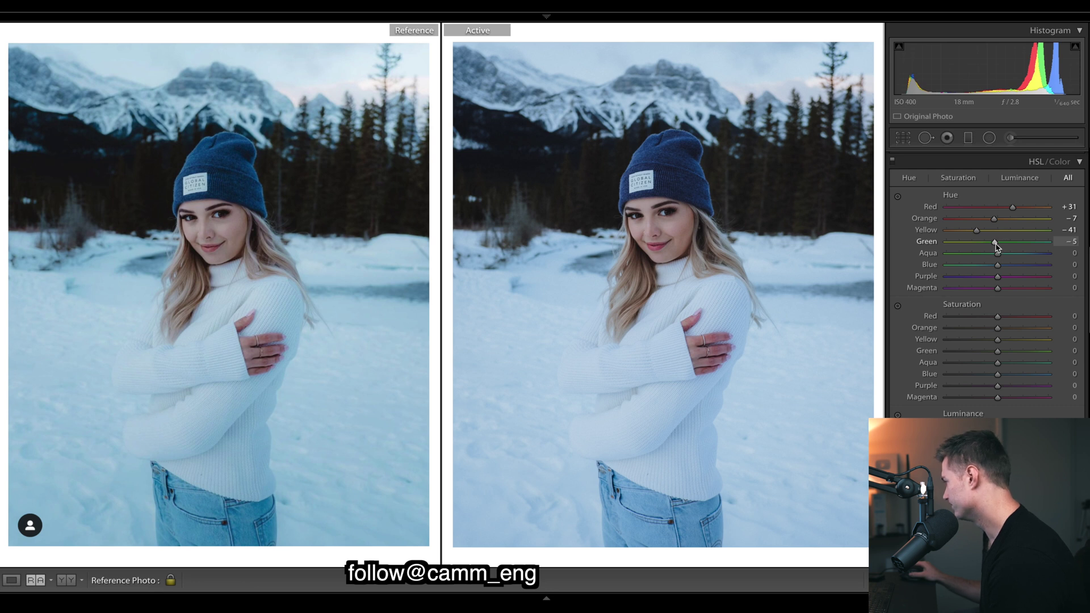
Try the extremes of the Aqua hue, and set the HSL hues to Aqua +20 and Blue −9.
{"action": "left_click_drag", "start_coordinate": [997, 253], "coordinate": [1048, 253]}
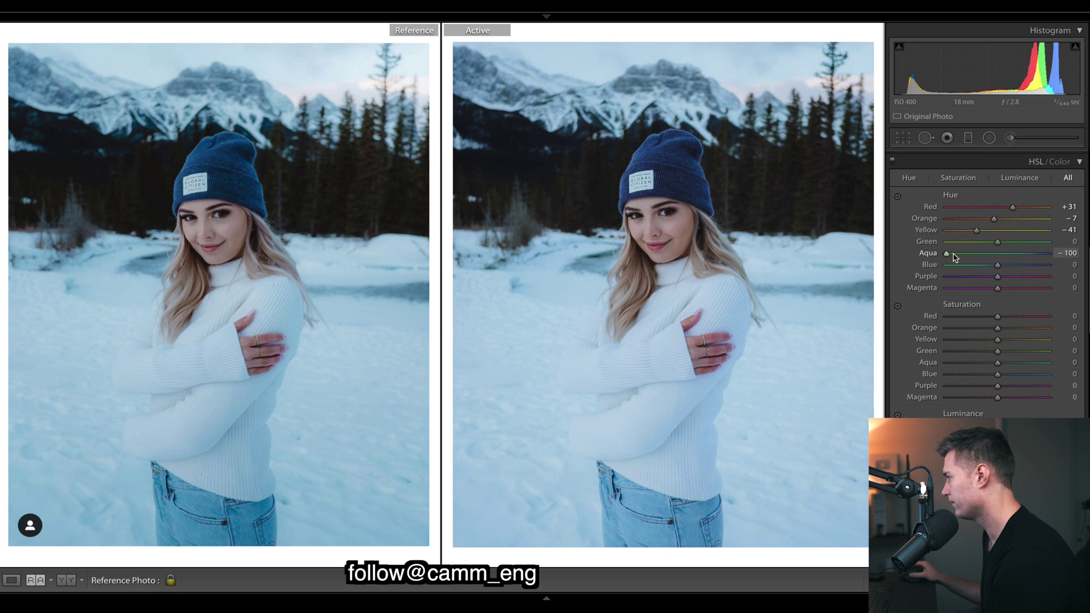
{"action": "left_click_drag", "start_coordinate": [946, 253], "coordinate": [1050, 244]}
{"action": "scroll", "coordinate": [1015, 261], "scroll_direction": "down", "scroll_amount": 1}
{"action": "double_click", "coordinate": [926, 257]}
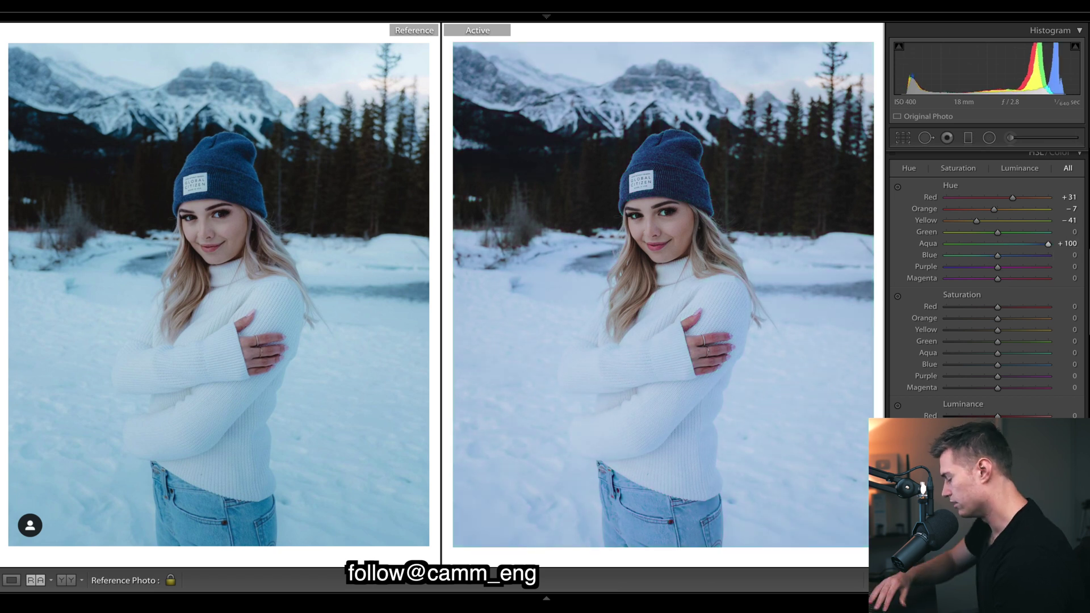
{"action": "key", "text": "ctrl+z"}
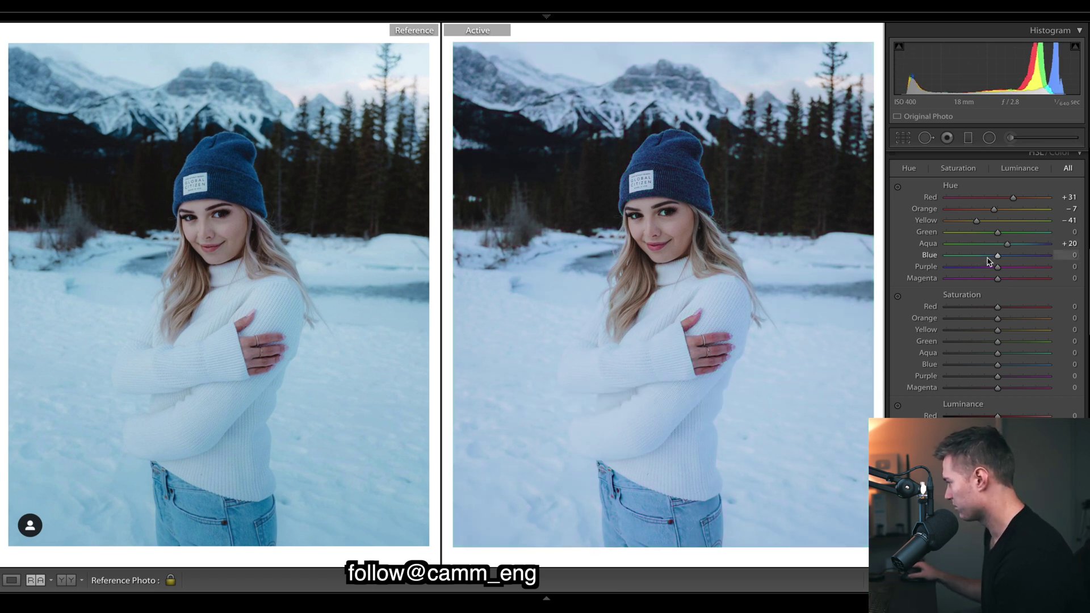
{"action": "left_click_drag", "start_coordinate": [997, 258], "coordinate": [993, 266]}
Set the HSL saturation to Red −35, Orange −4, Yellow +51, Aqua +41 and Blue +8.
{"action": "scroll", "coordinate": [993, 266], "scroll_direction": "down", "scroll_amount": 2}
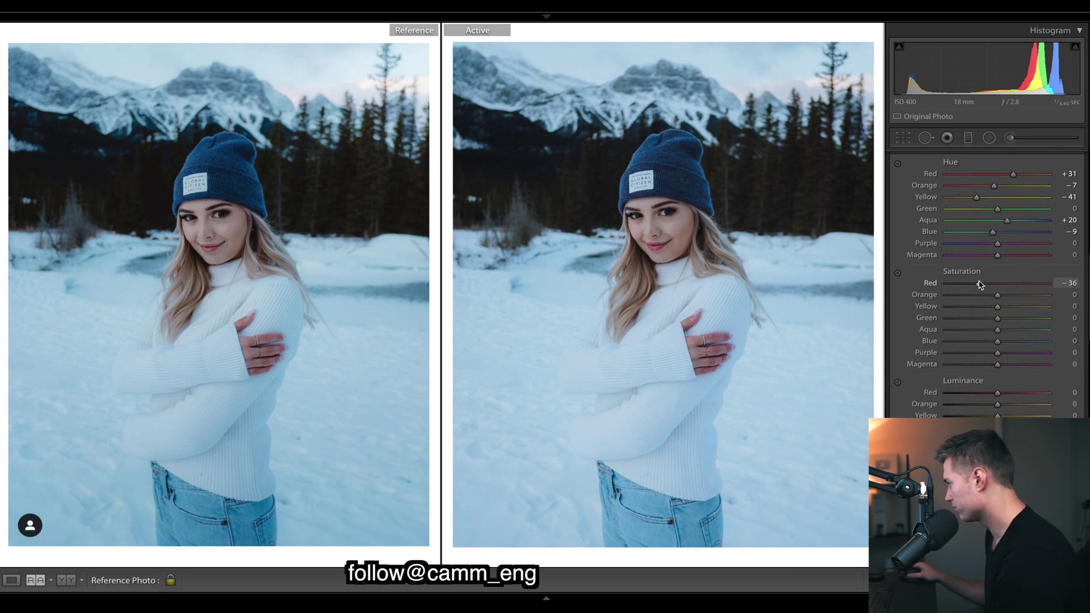
{"action": "left_click_drag", "start_coordinate": [981, 284], "coordinate": [979, 284]}
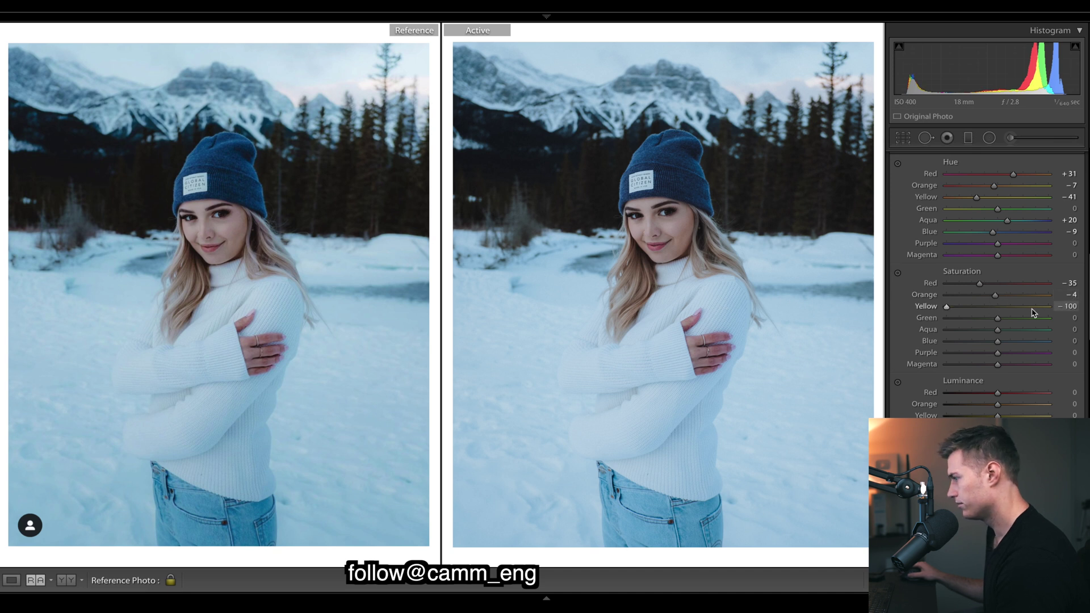
{"action": "left_click_drag", "start_coordinate": [1078, 317], "coordinate": [1024, 309]}
{"action": "left_click_drag", "start_coordinate": [1022, 329], "coordinate": [1003, 349]}
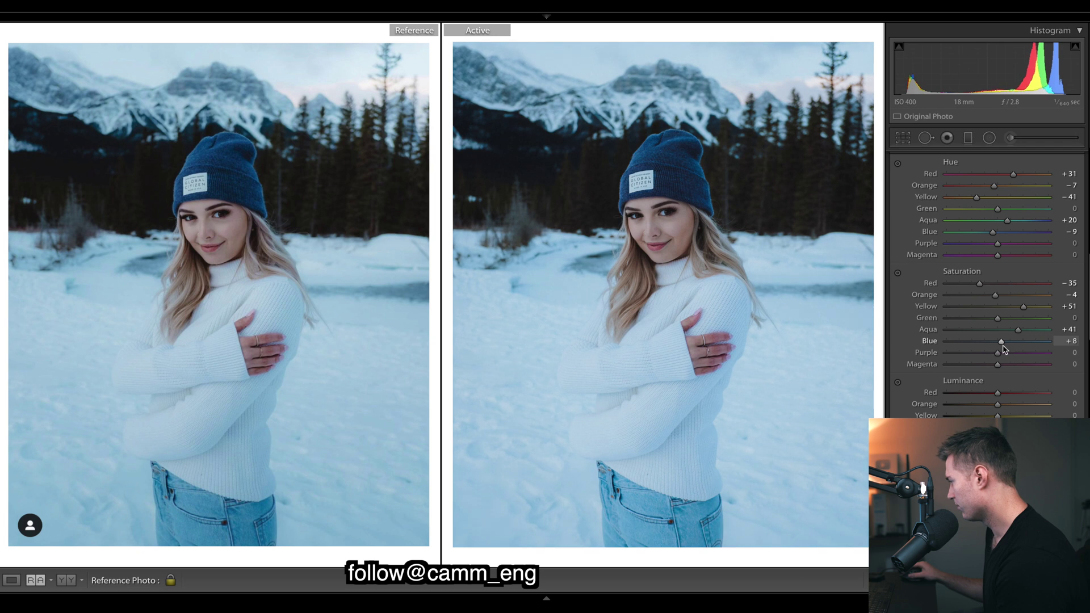
{"action": "scroll", "coordinate": [1004, 349], "scroll_direction": "down", "scroll_amount": 10}
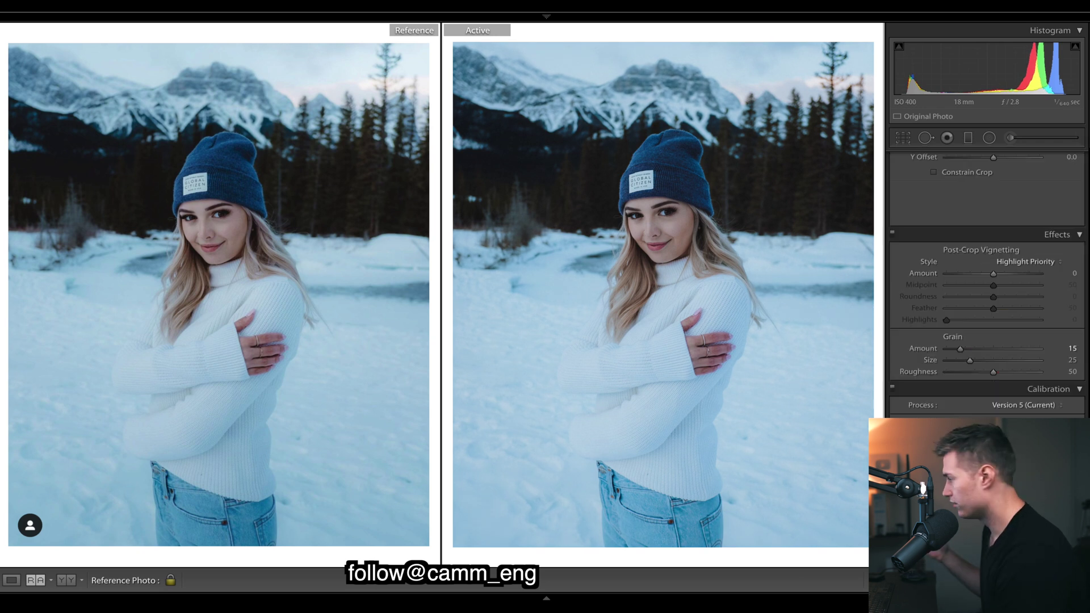
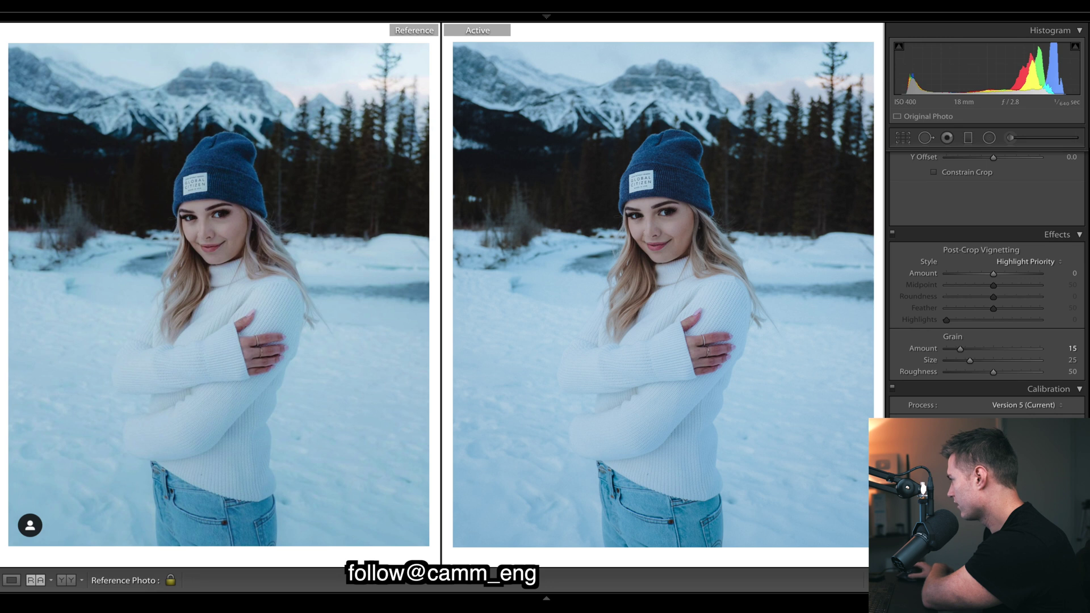
Inspect the Adjustment Brush mask painted over the woman's face and hand, and close the brush.
{"action": "left_click", "coordinate": [1011, 138]}
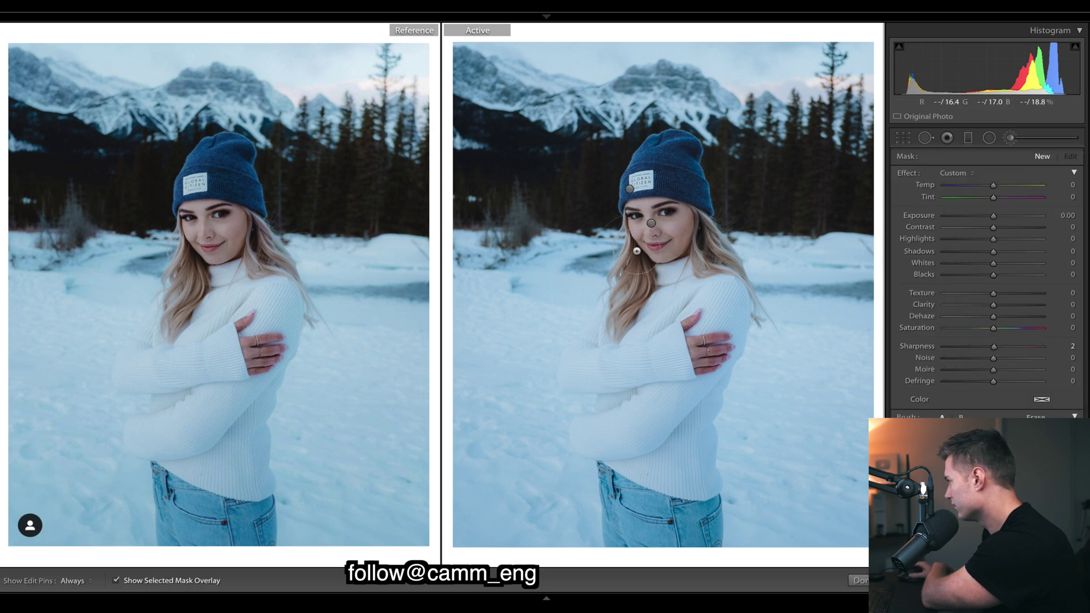
{"action": "left_click", "coordinate": [650, 224]}
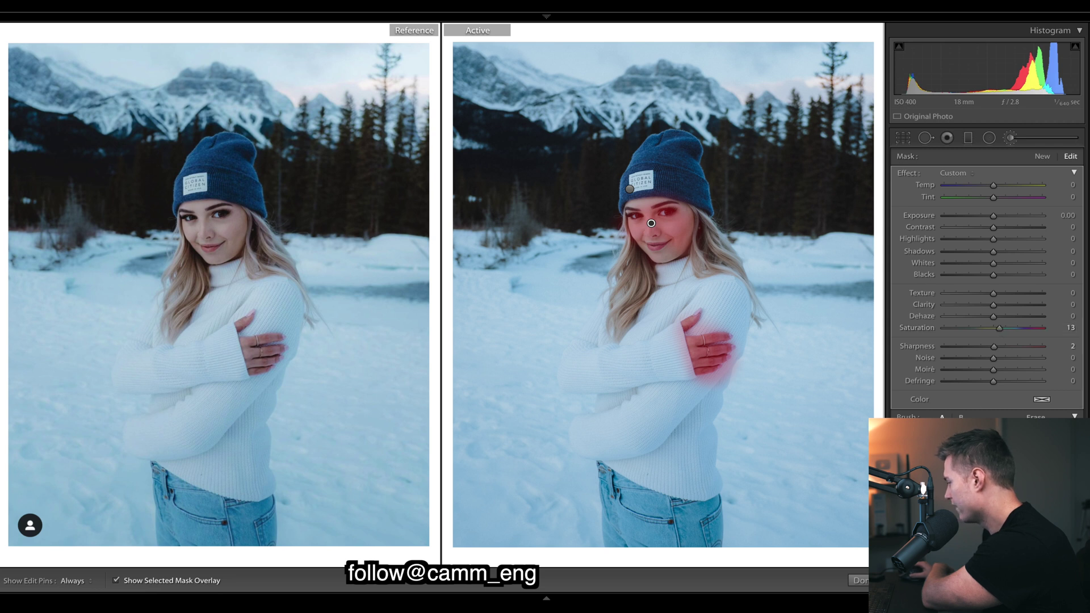
{"action": "left_click", "coordinate": [858, 580]}
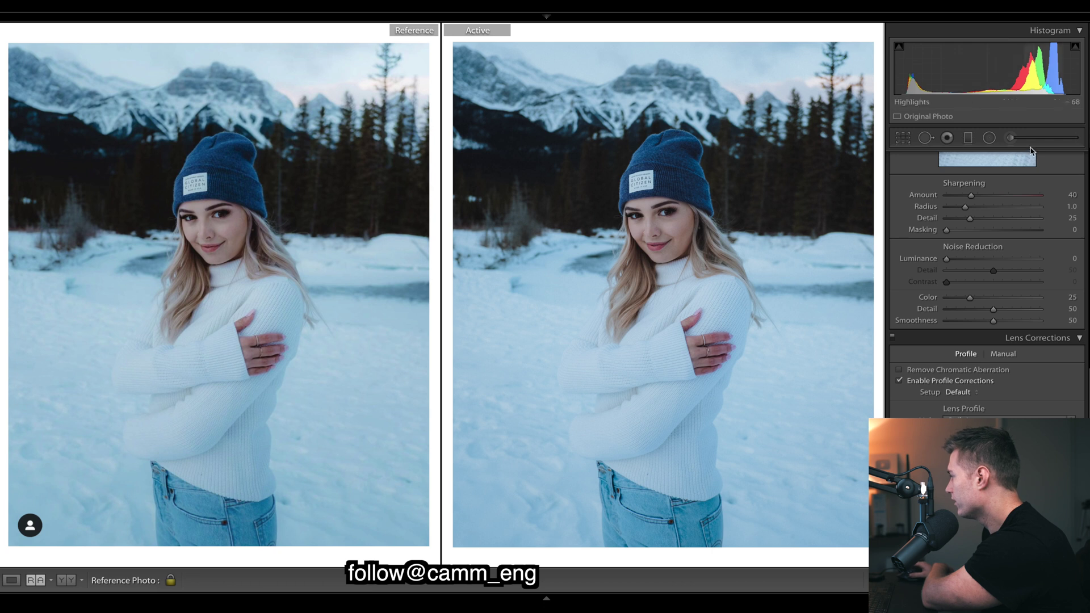
Place a radial filter over the sky above the trees beside the mountains, with Temp 15 and Exposure 0.44.
{"action": "left_click", "coordinate": [989, 137]}
{"action": "left_click_drag", "start_coordinate": [808, 87], "coordinate": [942, 147]}
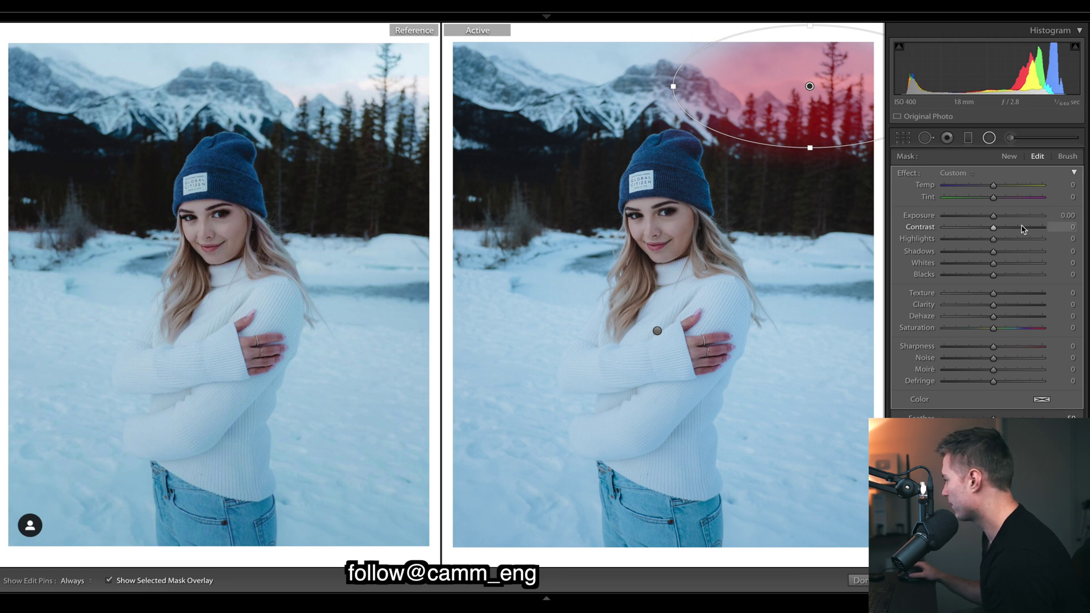
{"action": "left_click_drag", "start_coordinate": [994, 186], "coordinate": [1001, 188]}
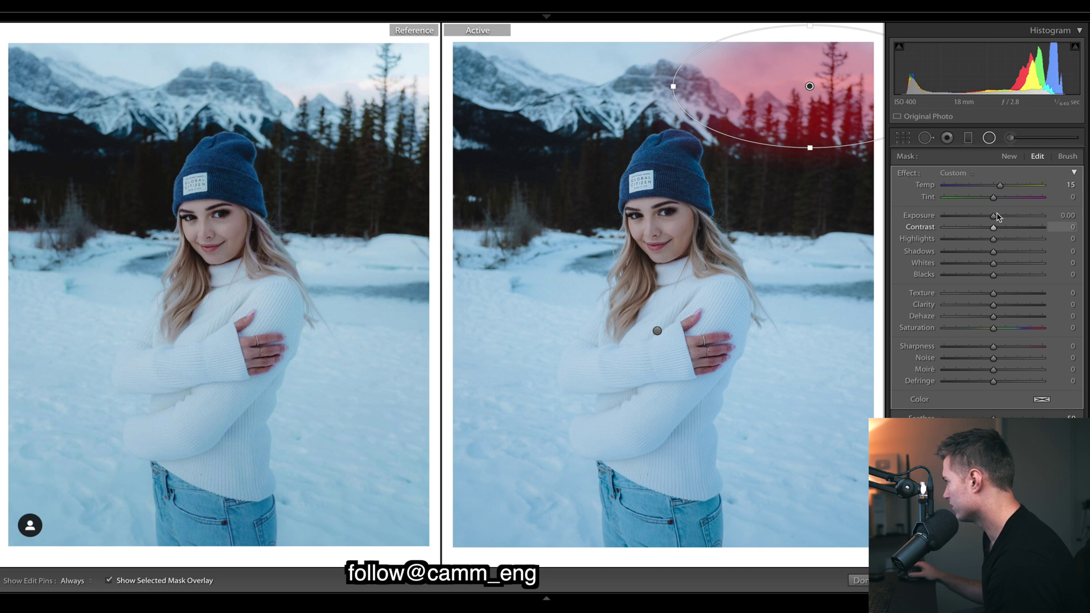
{"action": "left_click_drag", "start_coordinate": [994, 216], "coordinate": [1000, 218]}
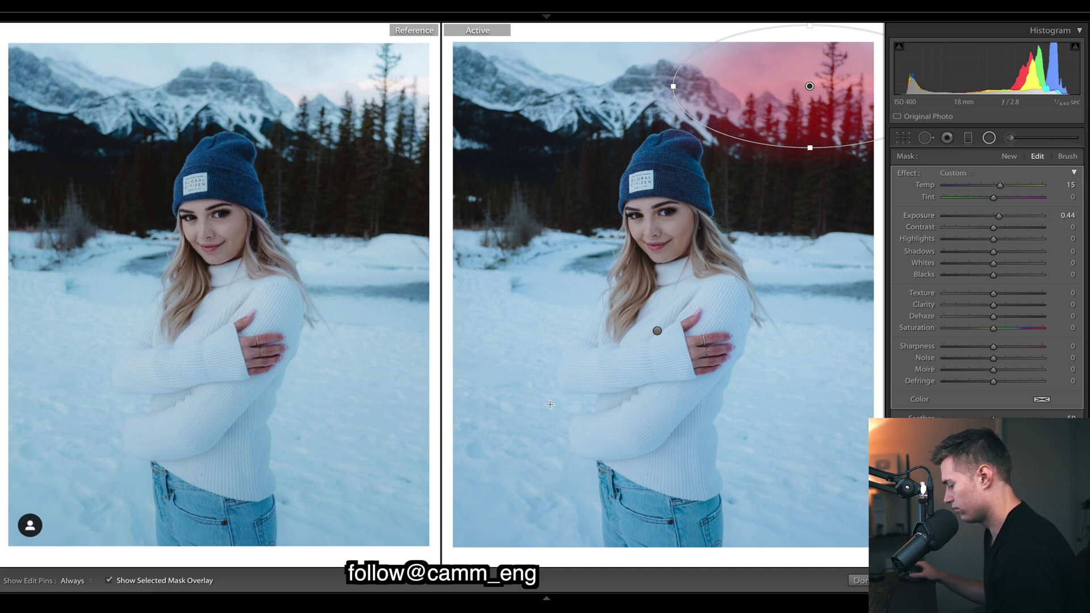
Hide the mask overlay, set the sky's radial filter to Exposure 0.20, Contrast −9, Dehaze −7 and Saturation 28, and close the filter.
{"action": "key", "text": "p"}
{"action": "key", "text": "o"}
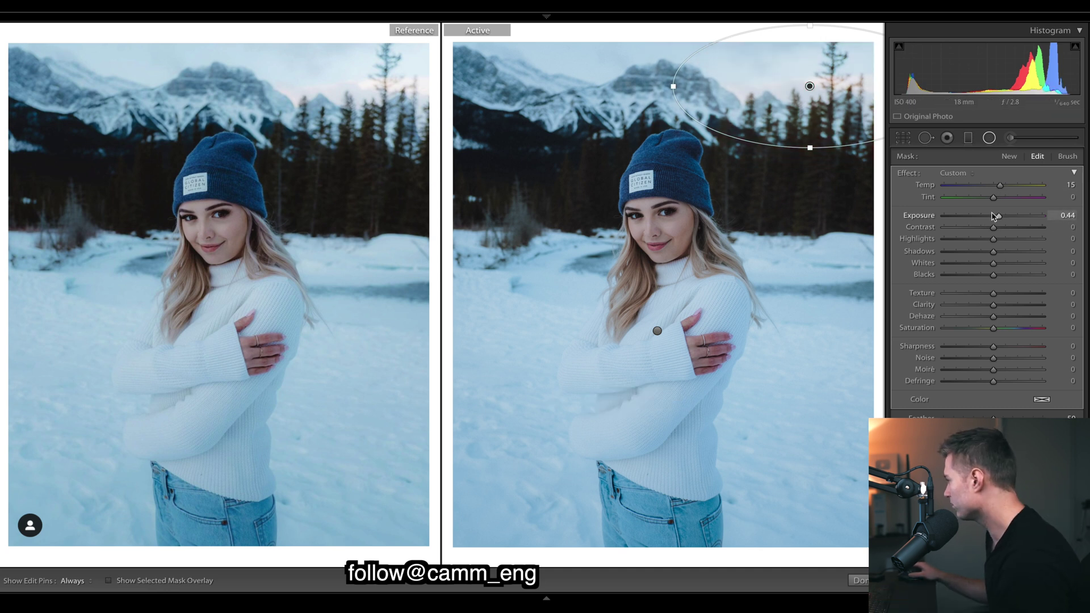
{"action": "left_click_drag", "start_coordinate": [1000, 218], "coordinate": [1001, 217]}
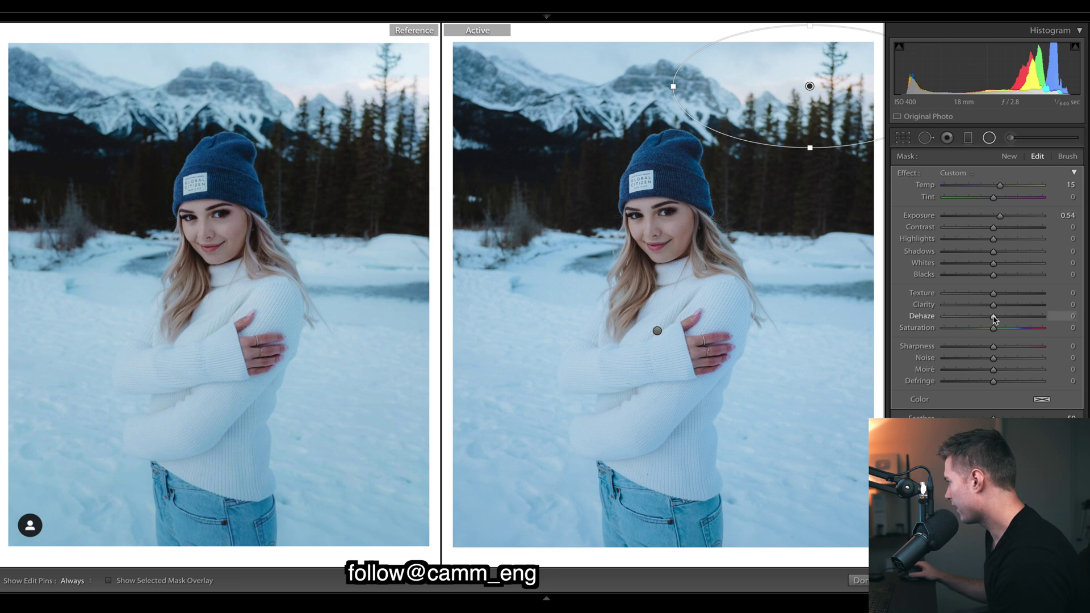
{"action": "mouse_move", "coordinate": [994, 316]}
{"action": "left_mouse_down"}
{"action": "mouse_move", "coordinate": [974, 316]}
{"action": "mouse_move", "coordinate": [998, 319]}
{"action": "mouse_move", "coordinate": [999, 330]}
{"action": "left_mouse_up"}
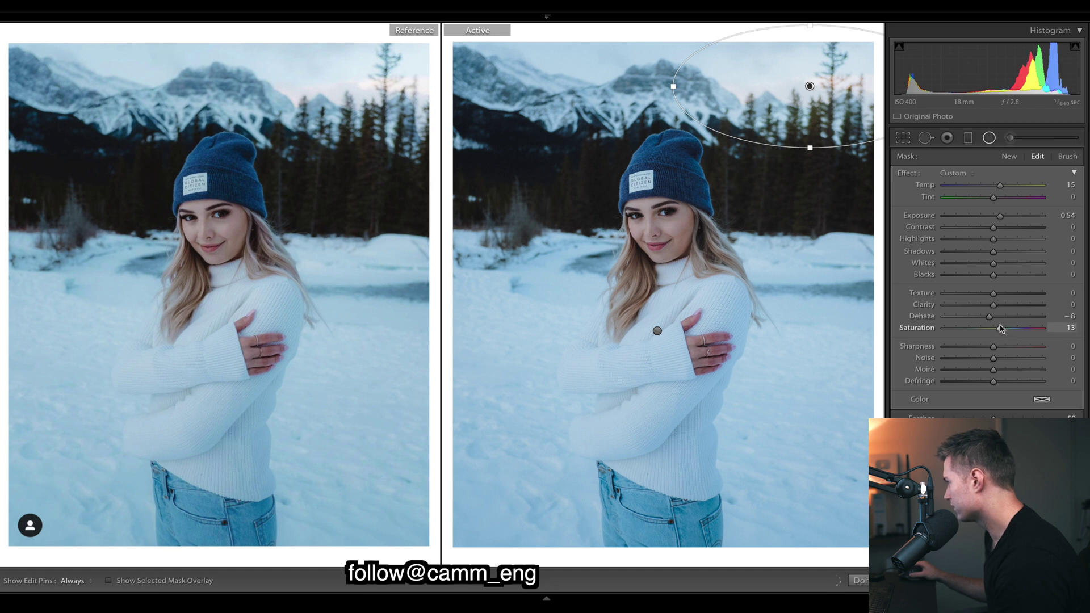
{"action": "left_click_drag", "start_coordinate": [1000, 328], "coordinate": [1007, 328]}
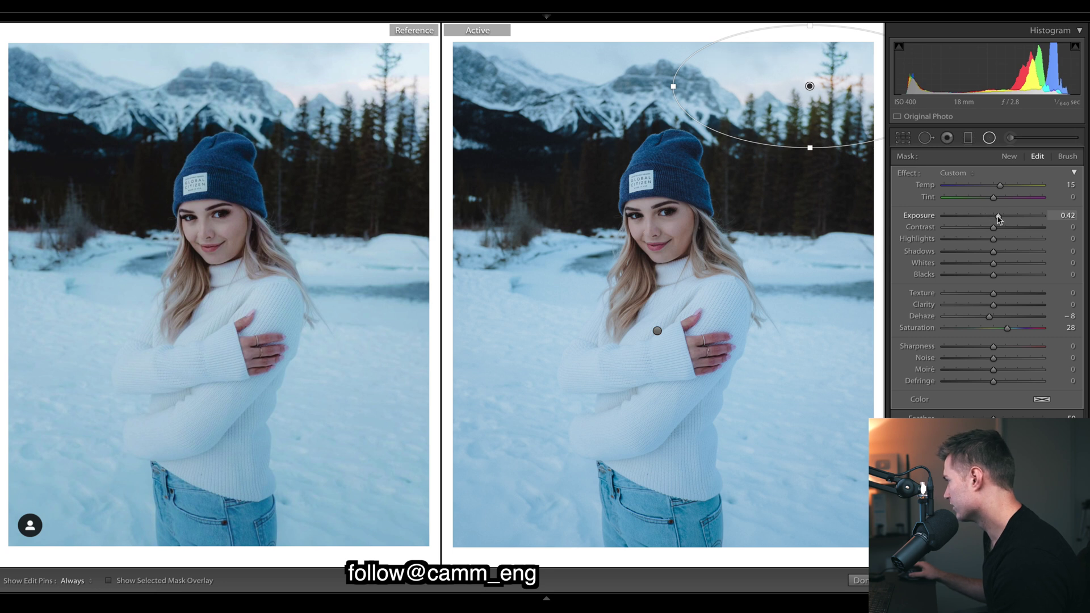
{"action": "left_click_drag", "start_coordinate": [997, 220], "coordinate": [988, 228]}
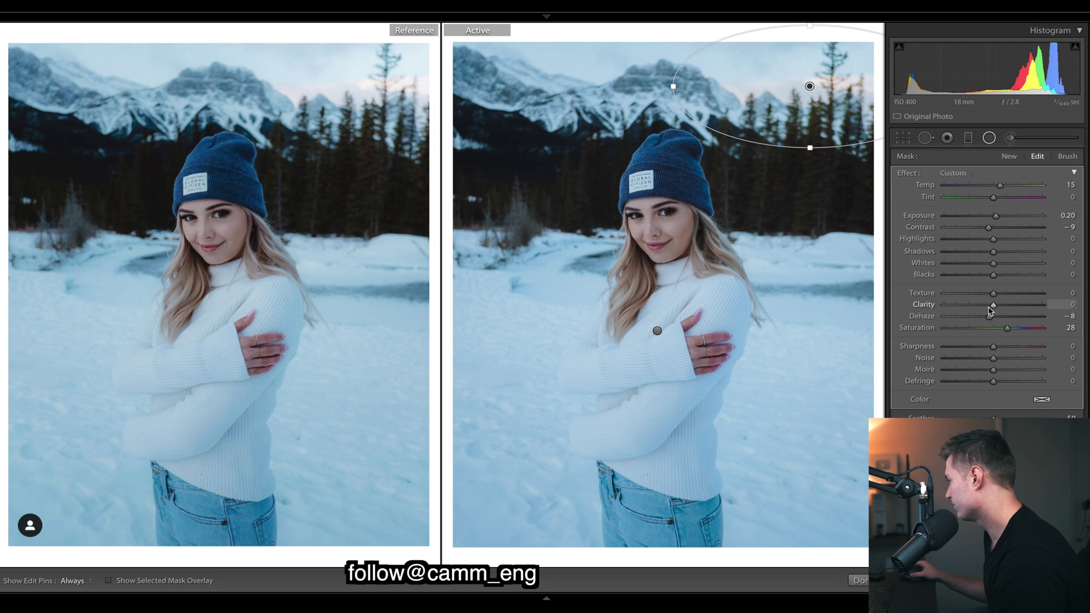
{"action": "left_click_drag", "start_coordinate": [989, 316], "coordinate": [990, 316]}
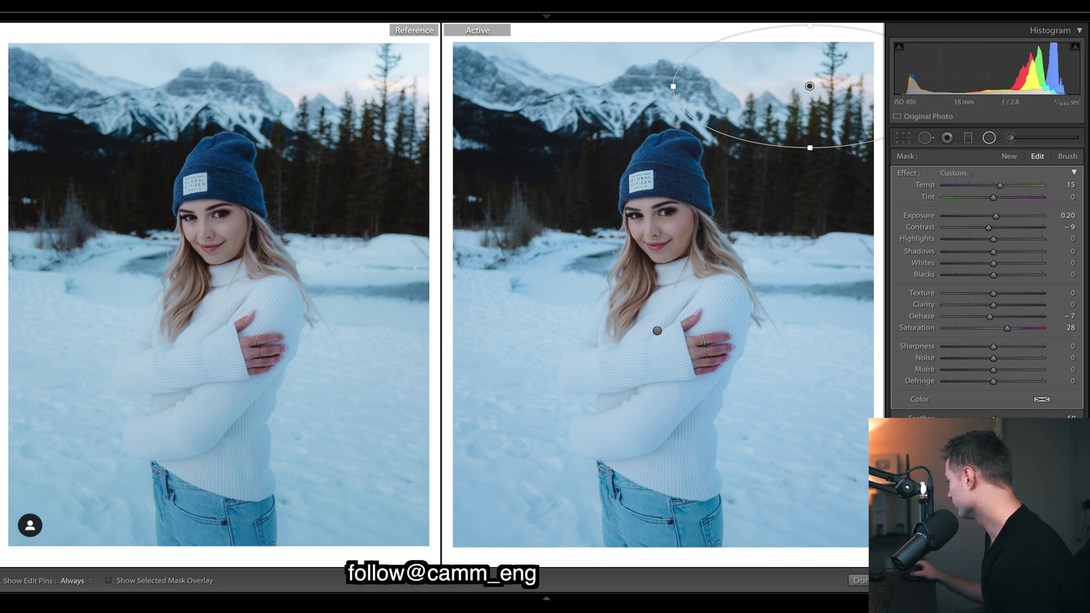
{"action": "key", "text": "shift+m"}
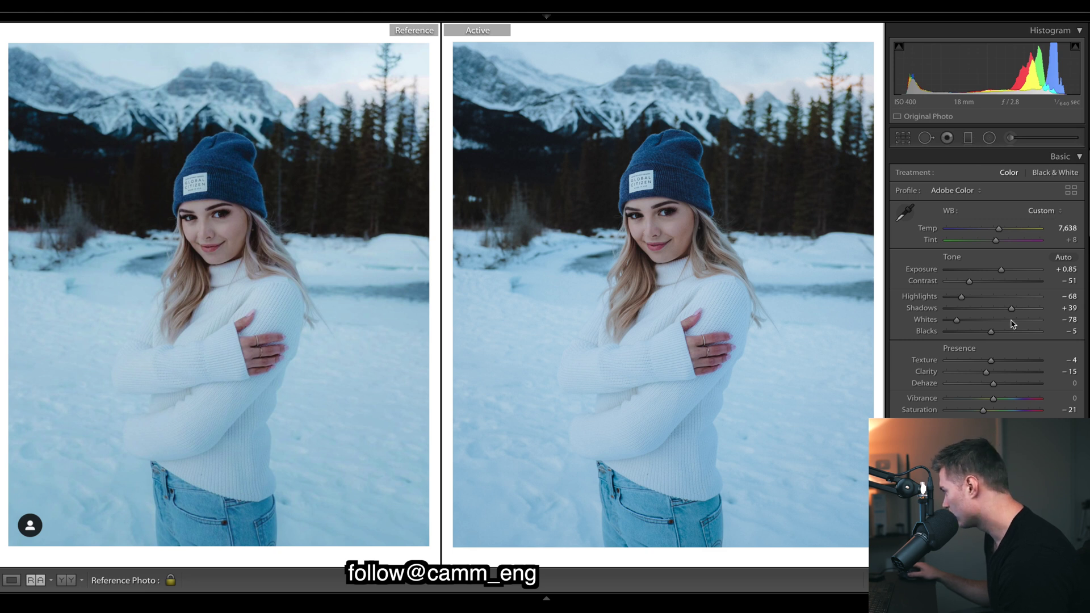
Set the snowy portrait's Blacks to −6 and copy its develop settings without the local adjustments.
{"action": "left_click_drag", "start_coordinate": [991, 332], "coordinate": [990, 334]}
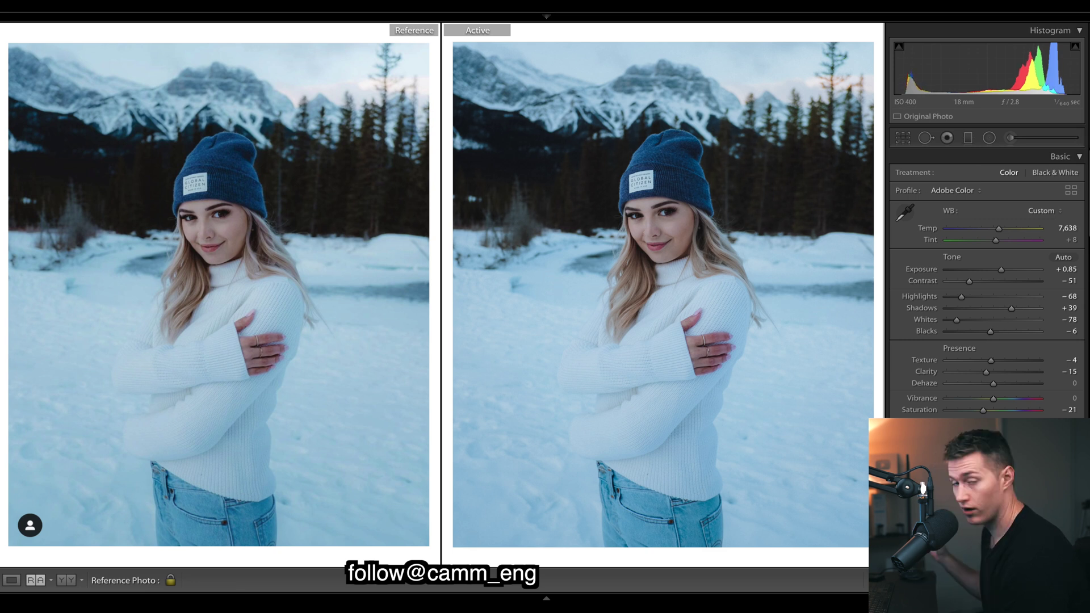
{"action": "right_click", "coordinate": [730, 176]}
{"action": "mouse_move", "coordinate": [777, 185]}
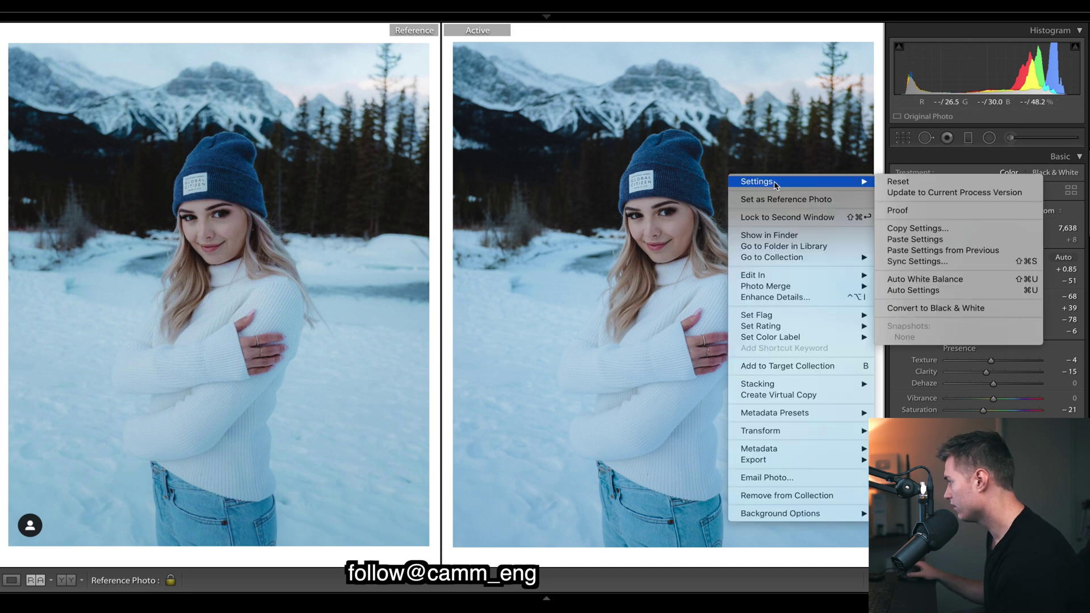
{"action": "left_click", "coordinate": [936, 234]}
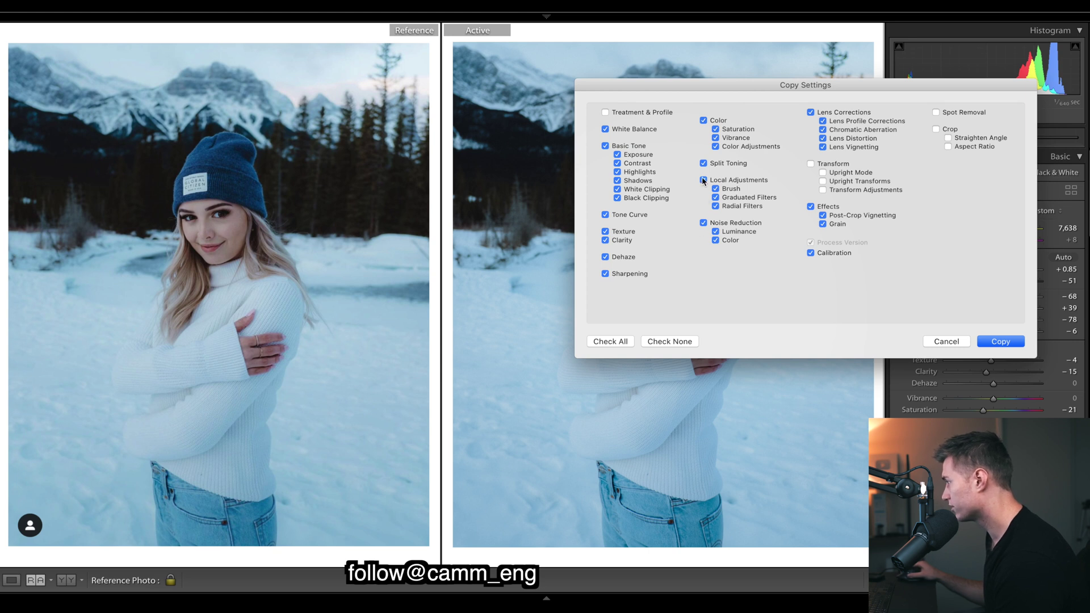
{"action": "left_click", "coordinate": [703, 180]}
{"action": "left_click", "coordinate": [1016, 340]}
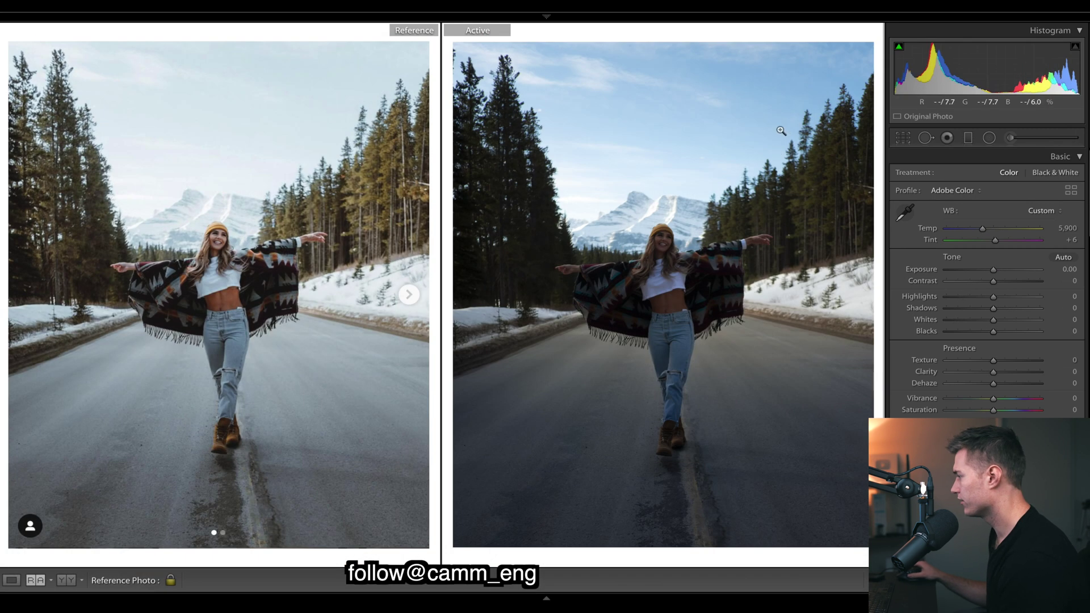
Paste the copied develop settings onto the photo of the woman walking on the road.
{"action": "right_click", "coordinate": [649, 207]}
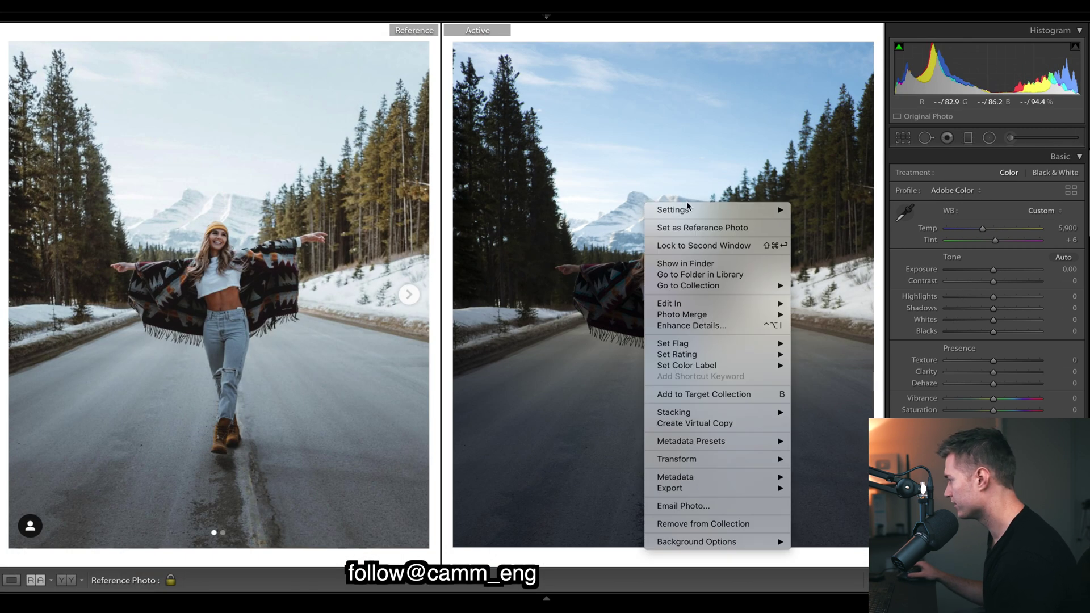
{"action": "mouse_move", "coordinate": [688, 208]}
{"action": "left_click", "coordinate": [862, 266]}
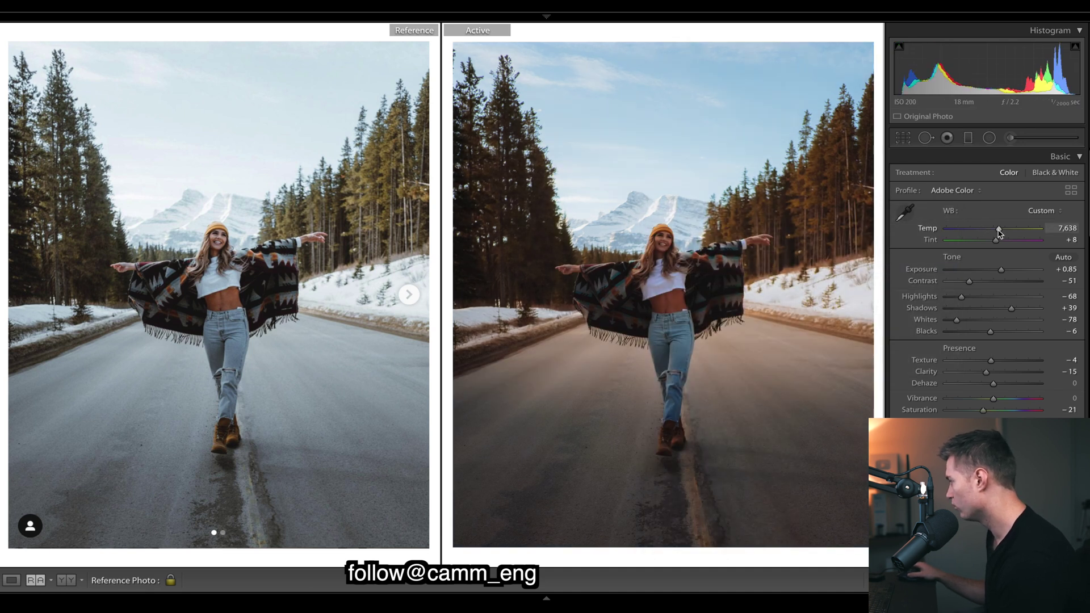
Set the road photo's white balance temperature to 6,081.
{"action": "left_click", "coordinate": [1067, 227]}
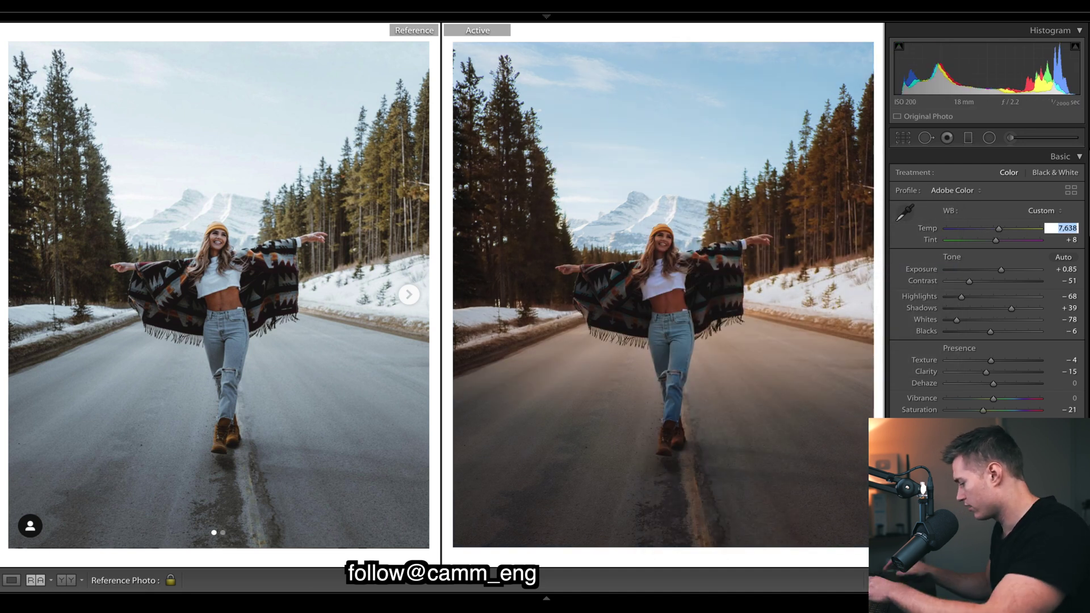
{"action": "type", "text": "6,"}
{"action": "type", "text": "08"}
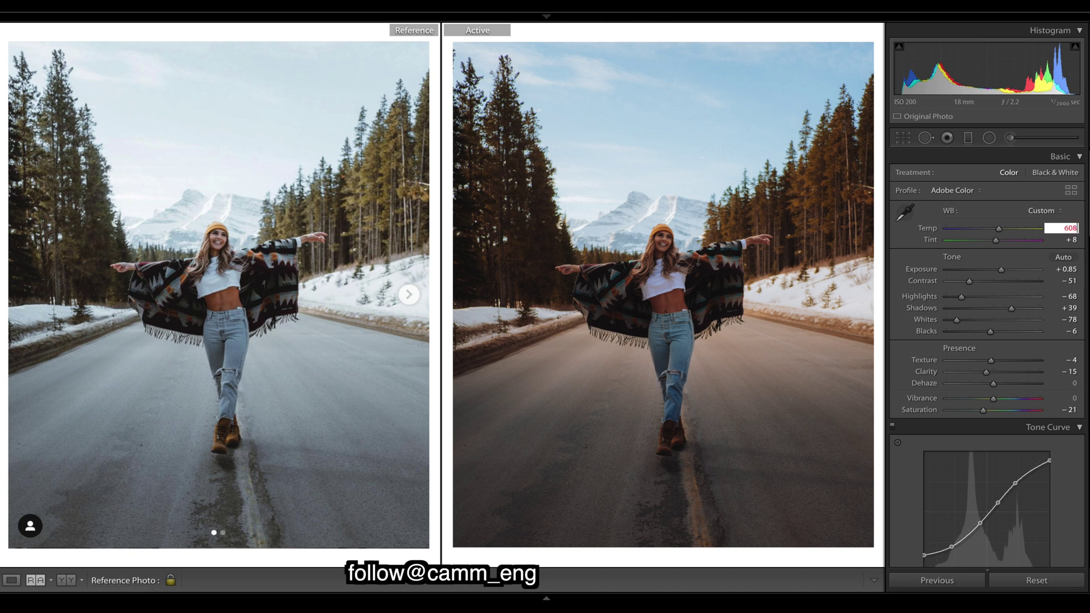
{"action": "type", "text": "1"}
{"action": "key", "text": "Return"}
Set Tint to +6, Exposure +1.45, Contrast −46, Highlights −60, Shadows +37, Whites −65 and Blacks 0.
{"action": "scroll", "coordinate": [998, 236], "scroll_direction": "down", "scroll_amount": 1}
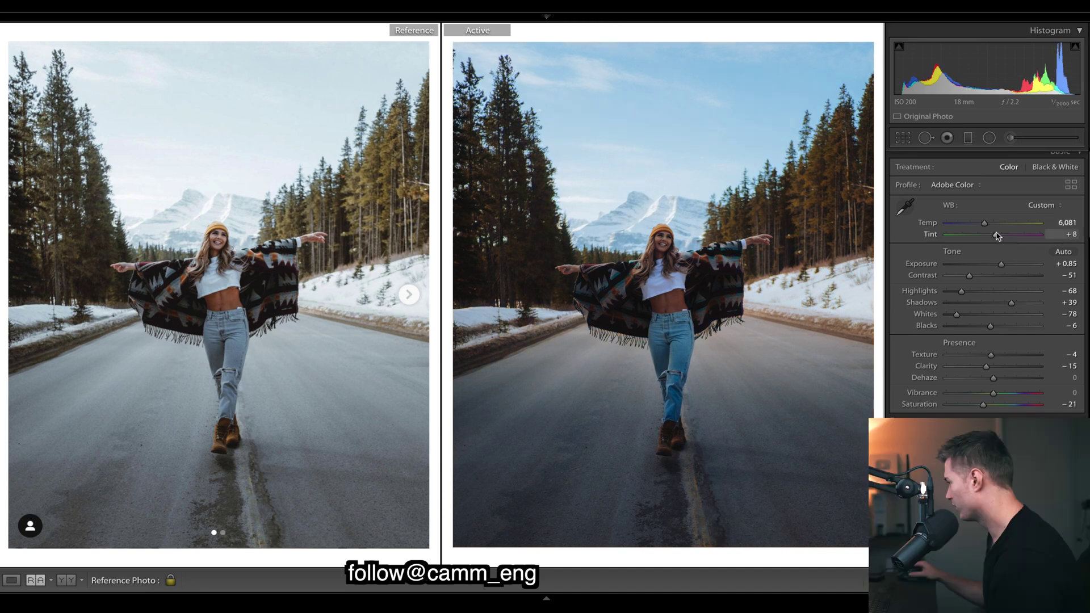
{"action": "left_click_drag", "start_coordinate": [997, 236], "coordinate": [967, 292]}
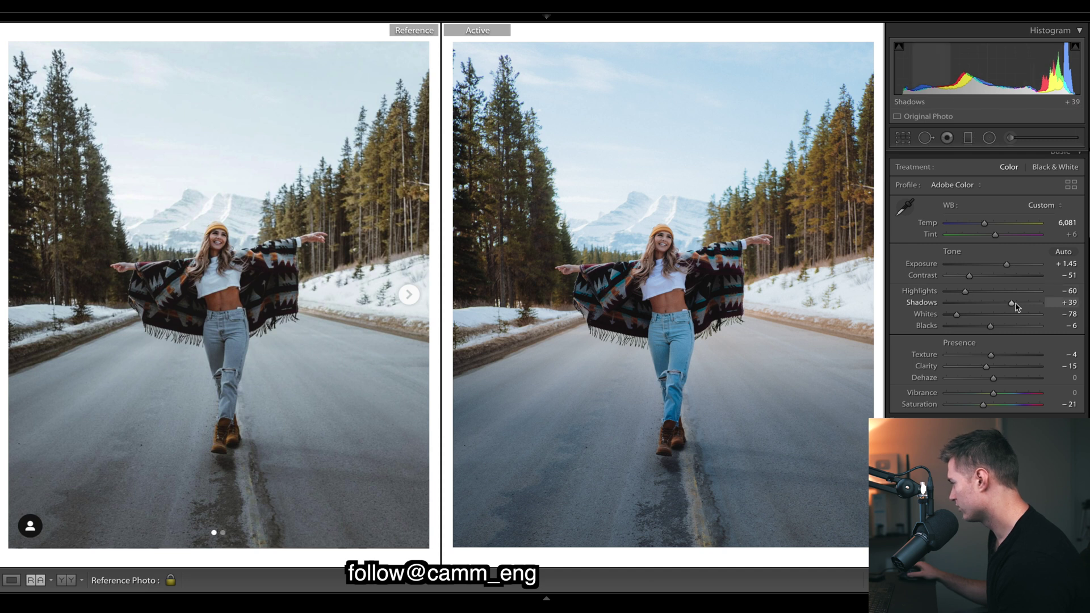
{"action": "double_click", "coordinate": [991, 325]}
{"action": "left_click_drag", "start_coordinate": [970, 277], "coordinate": [963, 315]}
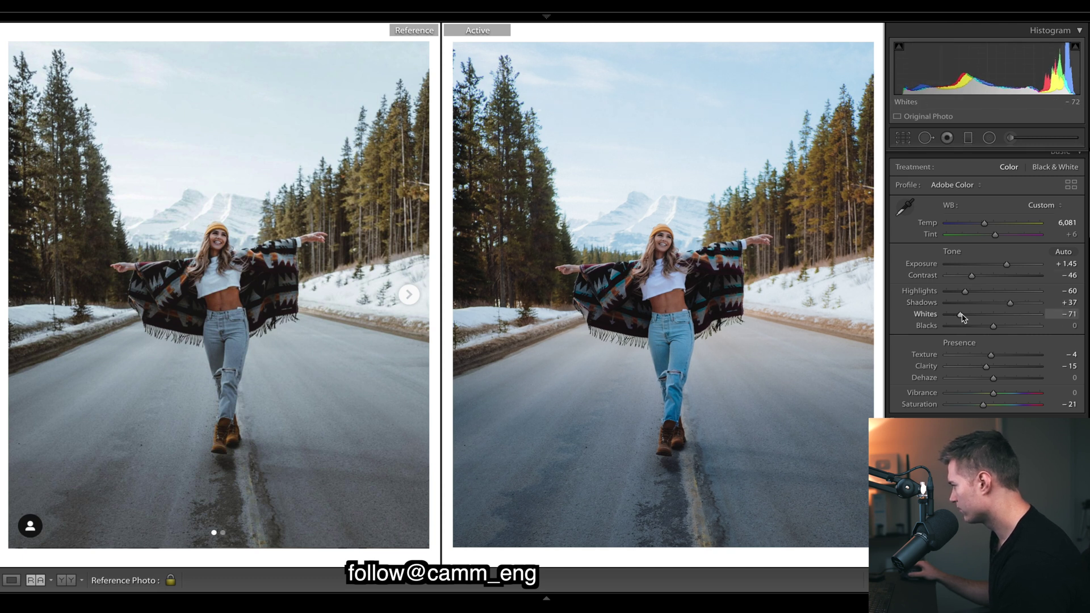
Set Clarity to +12 and overall Saturation to −30, and raise the split-toning highlights saturation to 12.
{"action": "scroll", "coordinate": [963, 315], "scroll_direction": "down", "scroll_amount": 3}
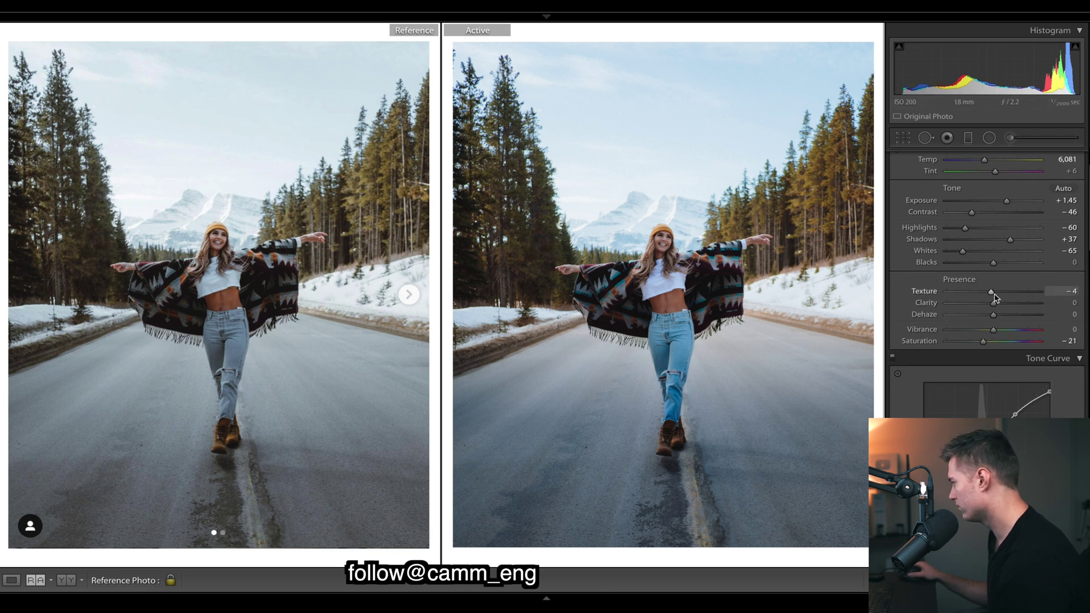
{"action": "left_click_drag", "start_coordinate": [993, 303], "coordinate": [999, 307]}
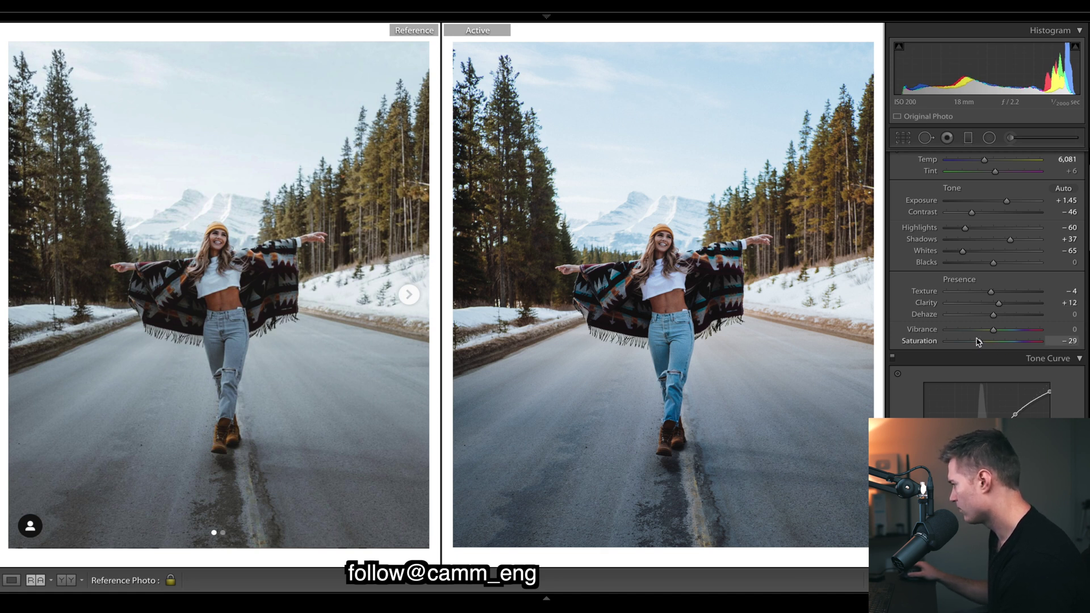
{"action": "scroll", "coordinate": [984, 335], "scroll_direction": "down", "scroll_amount": 2}
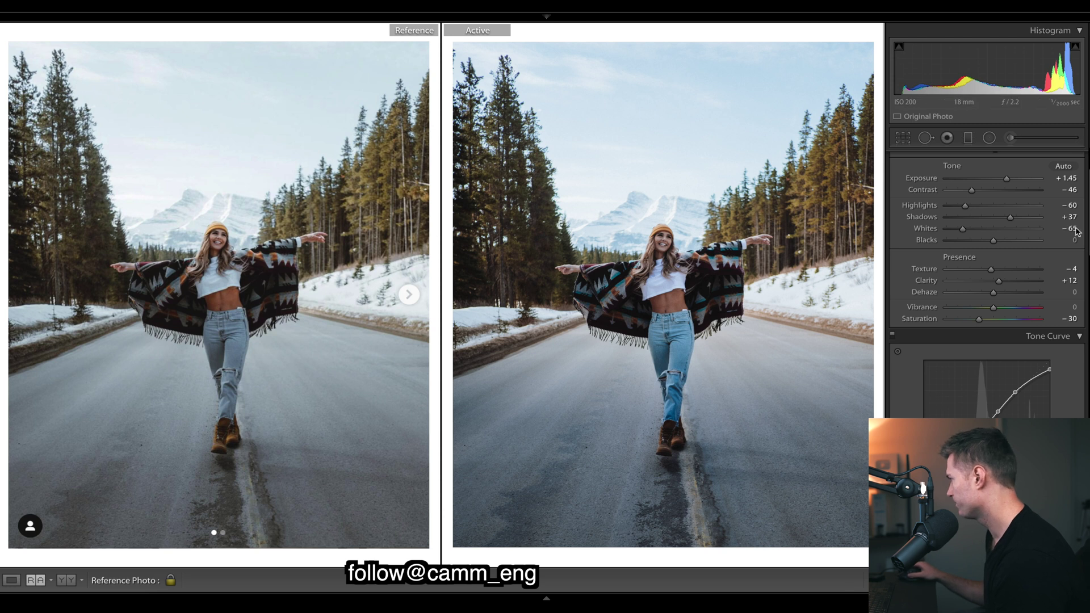
{"action": "scroll", "coordinate": [1077, 231], "scroll_direction": "down", "scroll_amount": 15}
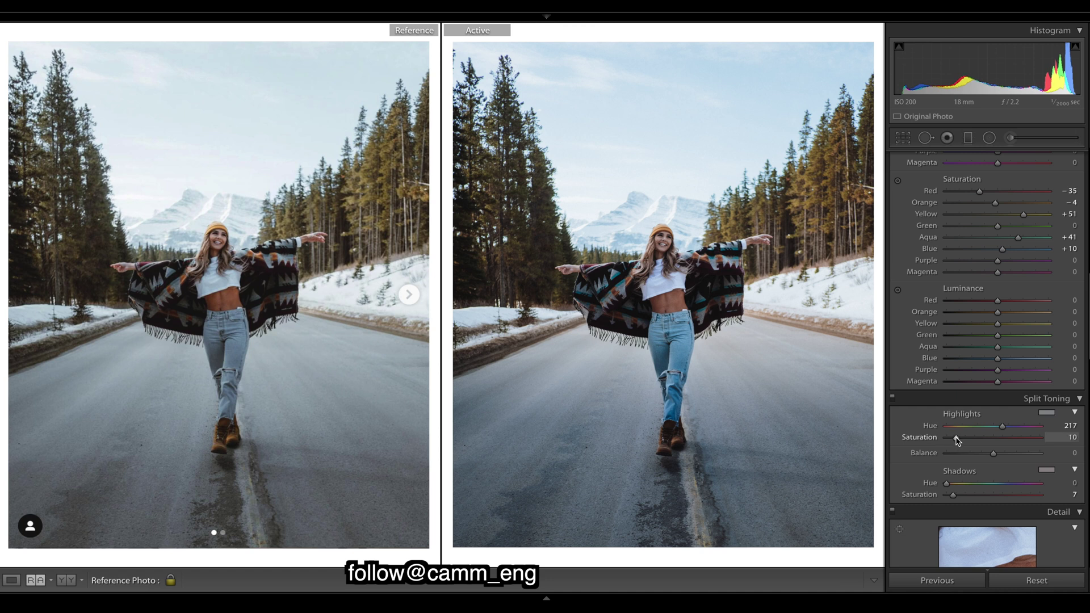
{"action": "scroll", "coordinate": [958, 441], "scroll_direction": "down", "scroll_amount": 5}
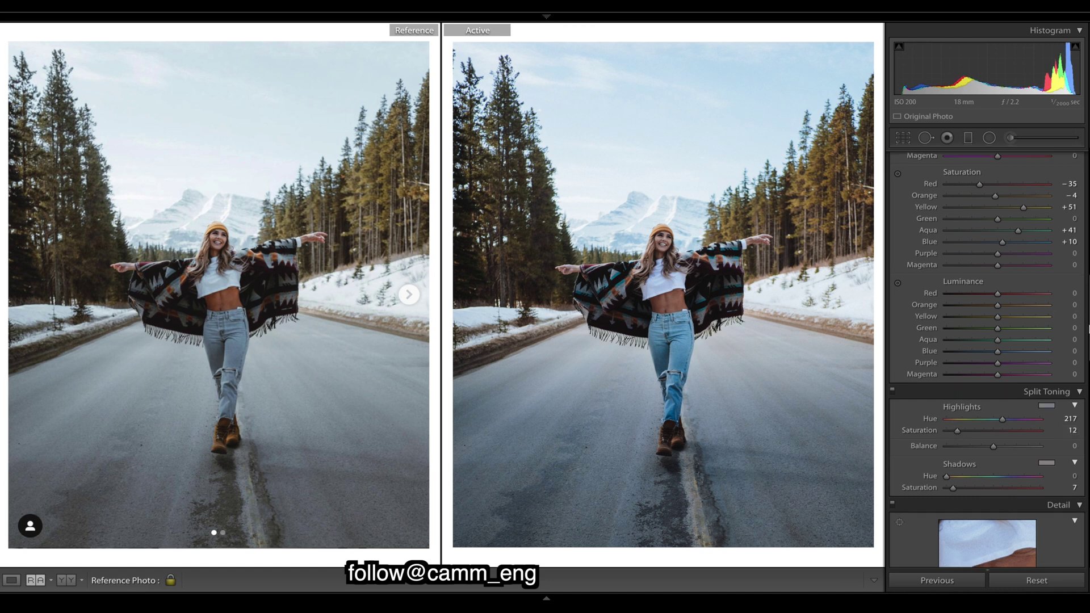
Set the HSL saturation to Orange +26 and Blue −45, and the HSL Blue hue to −11.
{"action": "scroll", "coordinate": [959, 441], "scroll_direction": "up", "scroll_amount": 5}
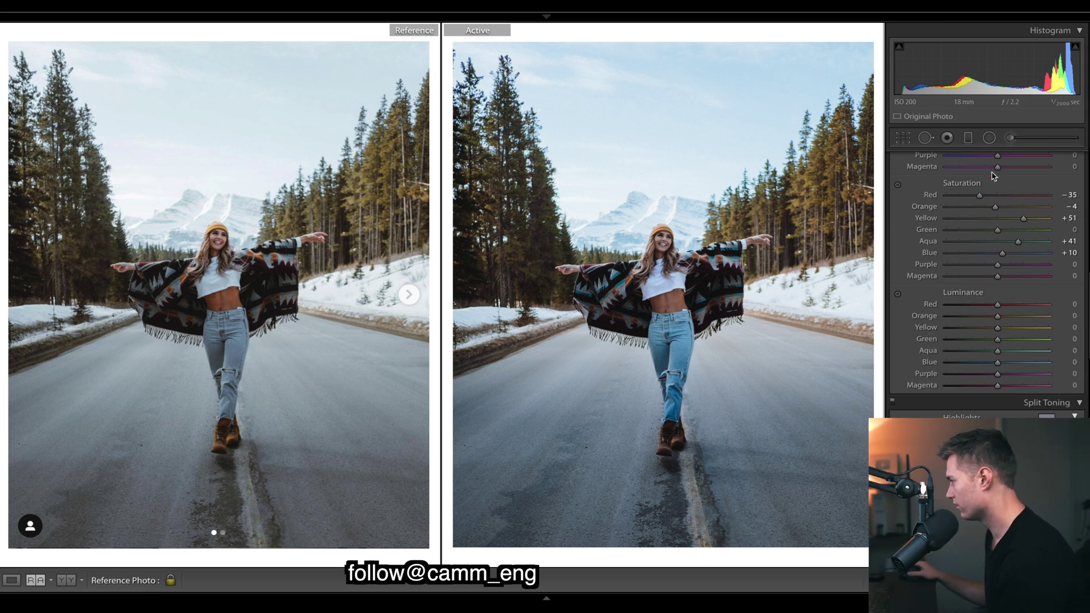
{"action": "left_click_drag", "start_coordinate": [1001, 252], "coordinate": [975, 257]}
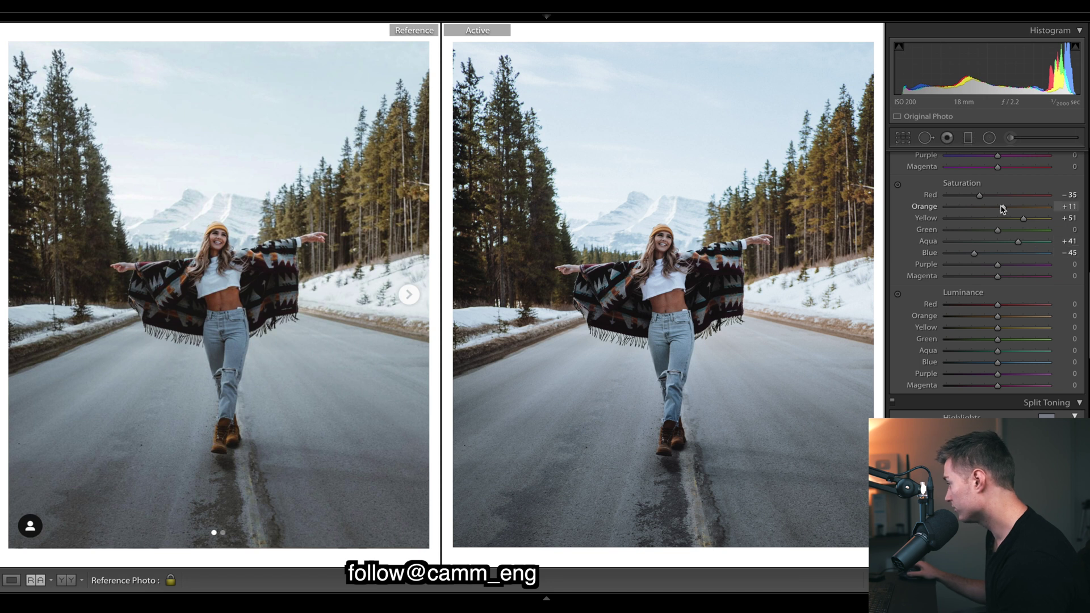
{"action": "mouse_move", "coordinate": [1009, 217]}
{"action": "left_mouse_down"}
{"action": "mouse_move", "coordinate": [1038, 217]}
{"action": "mouse_move", "coordinate": [1010, 215]}
{"action": "left_mouse_up"}
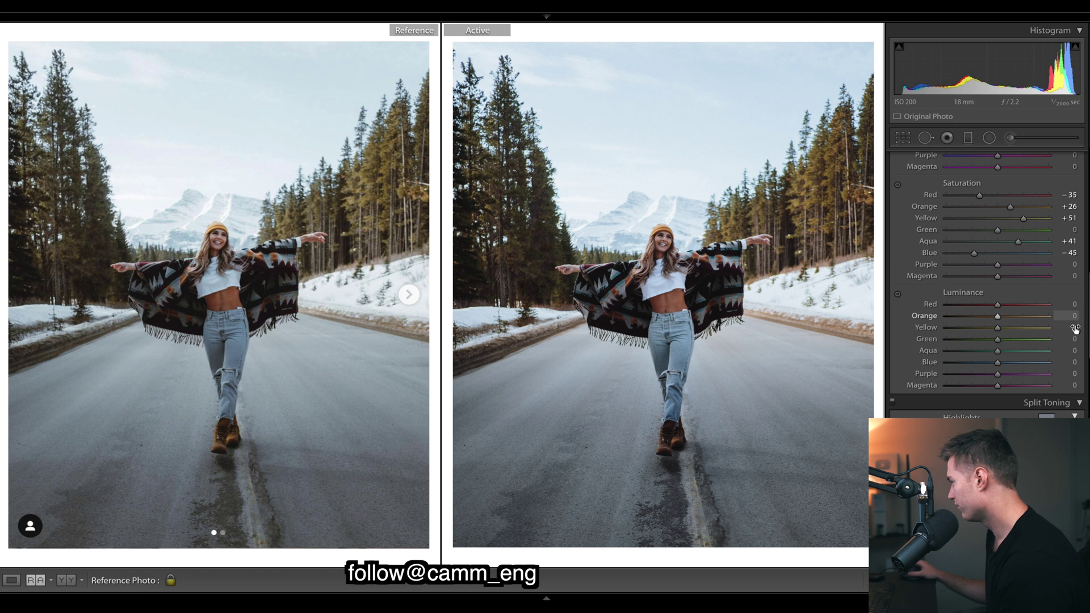
{"action": "scroll", "coordinate": [998, 204], "scroll_direction": "up", "scroll_amount": 4}
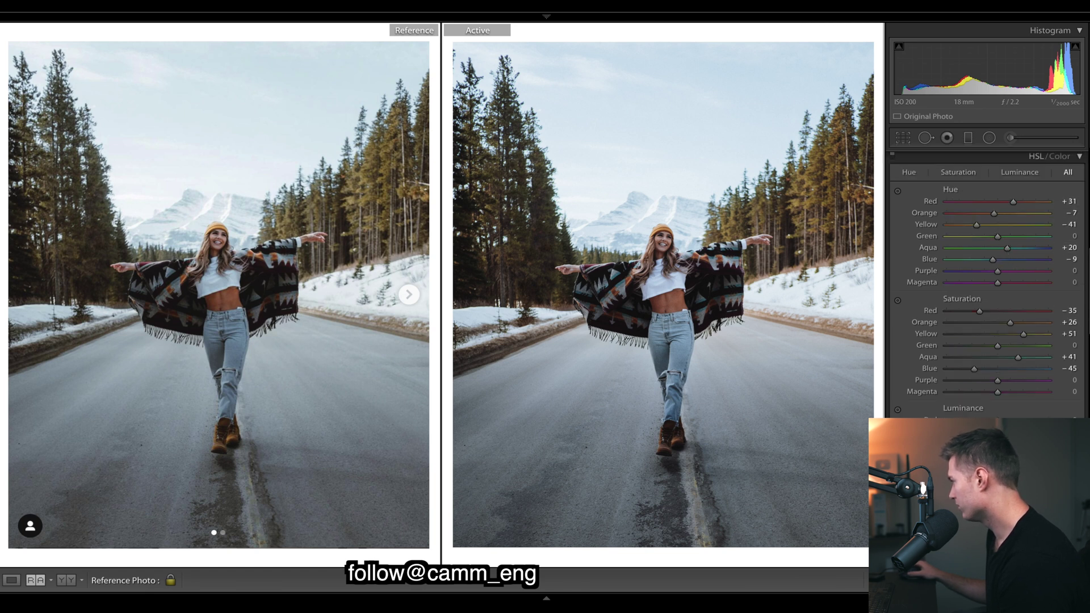
{"action": "left_click_drag", "start_coordinate": [993, 260], "coordinate": [991, 262]}
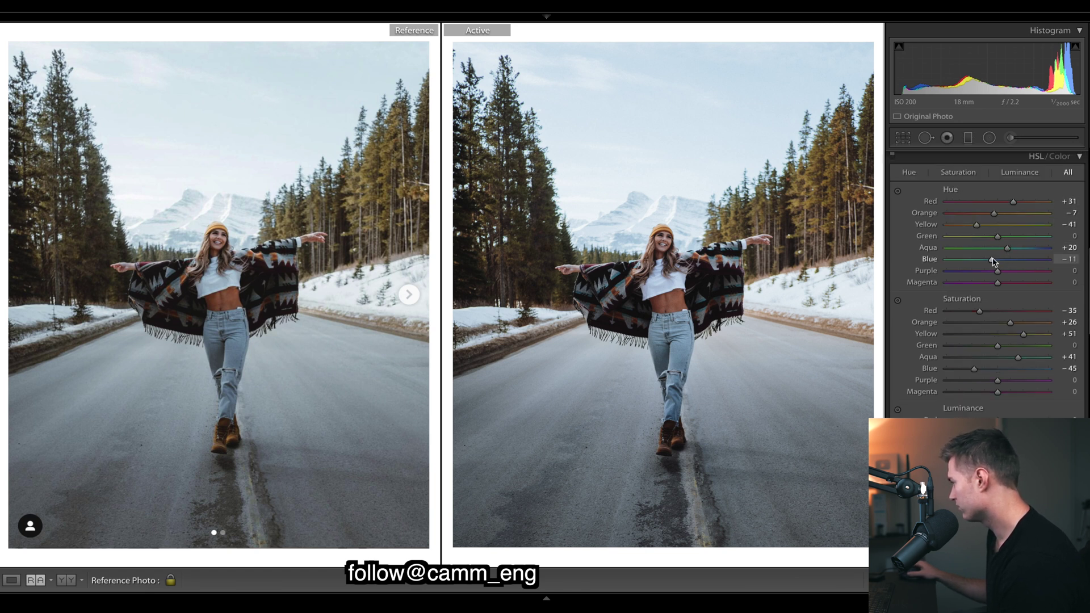
Lower the highlights point of the RGB tone curve slightly, and set Temp to 6,248 and Contrast to −51.
{"action": "scroll", "coordinate": [988, 284], "scroll_direction": "up", "scroll_amount": 8}
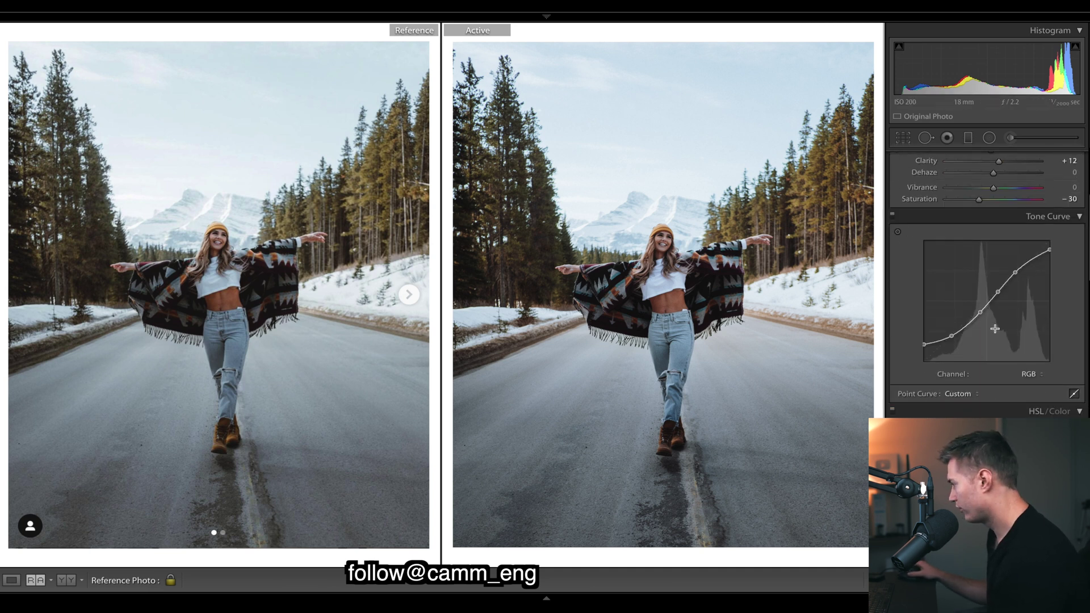
{"action": "left_click_drag", "start_coordinate": [1014, 272], "coordinate": [1018, 277]}
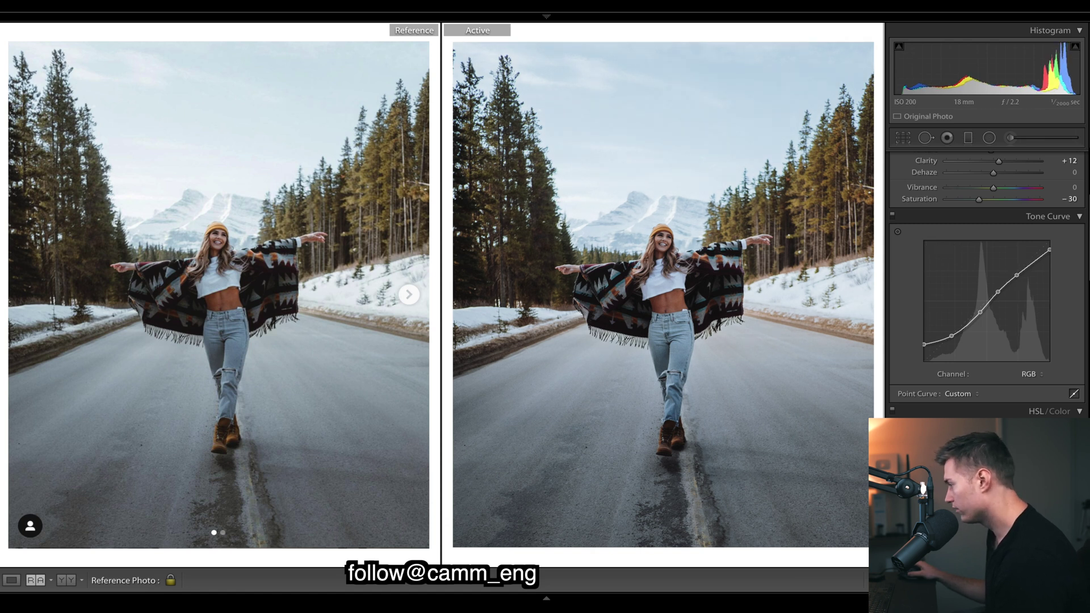
{"action": "scroll", "coordinate": [994, 233], "scroll_direction": "up", "scroll_amount": 5}
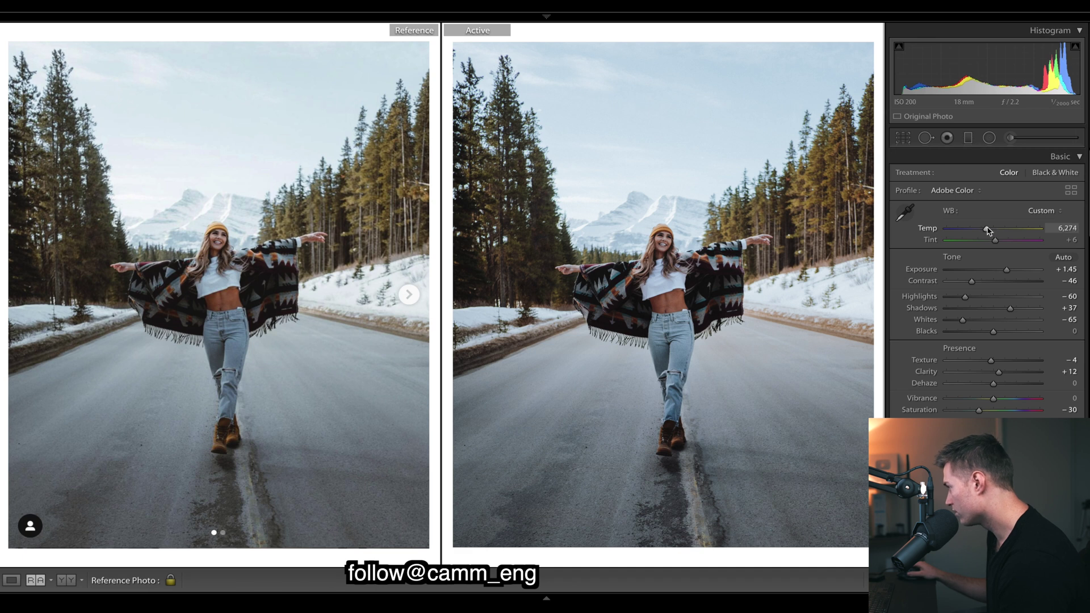
{"action": "left_click_drag", "start_coordinate": [988, 230], "coordinate": [986, 230]}
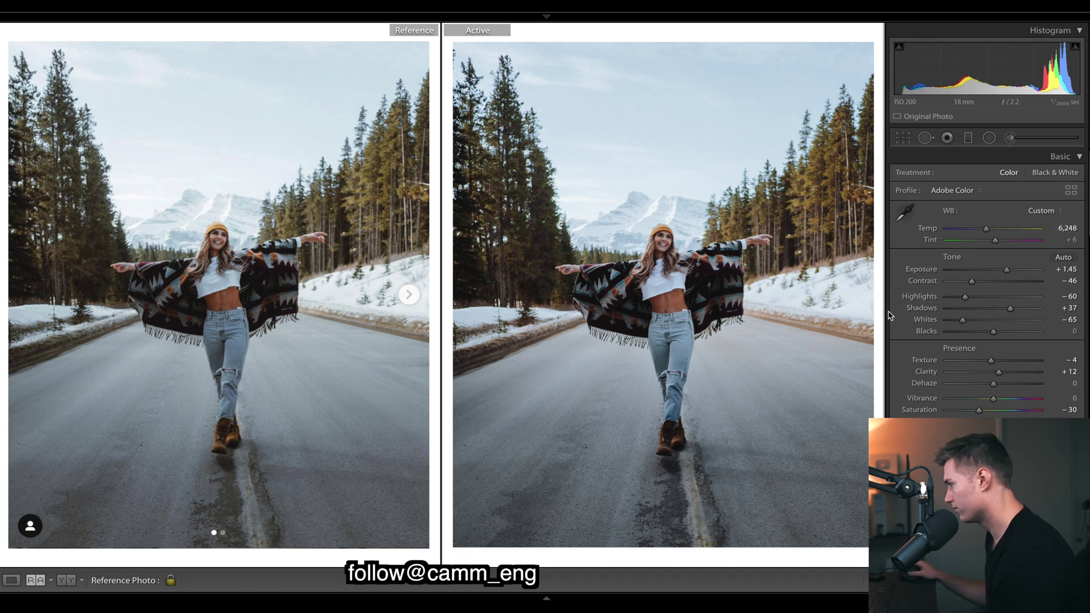
{"action": "key", "text": "minus"}
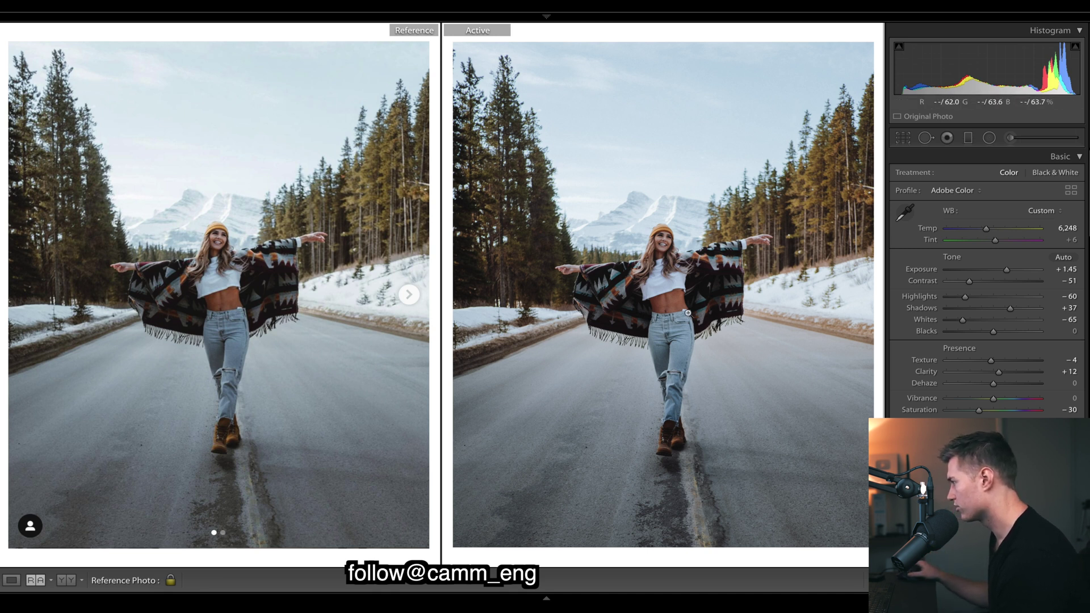
Set the split-toning shadows saturation to 9.
{"action": "scroll", "coordinate": [987, 255], "scroll_direction": "down", "scroll_amount": 3}
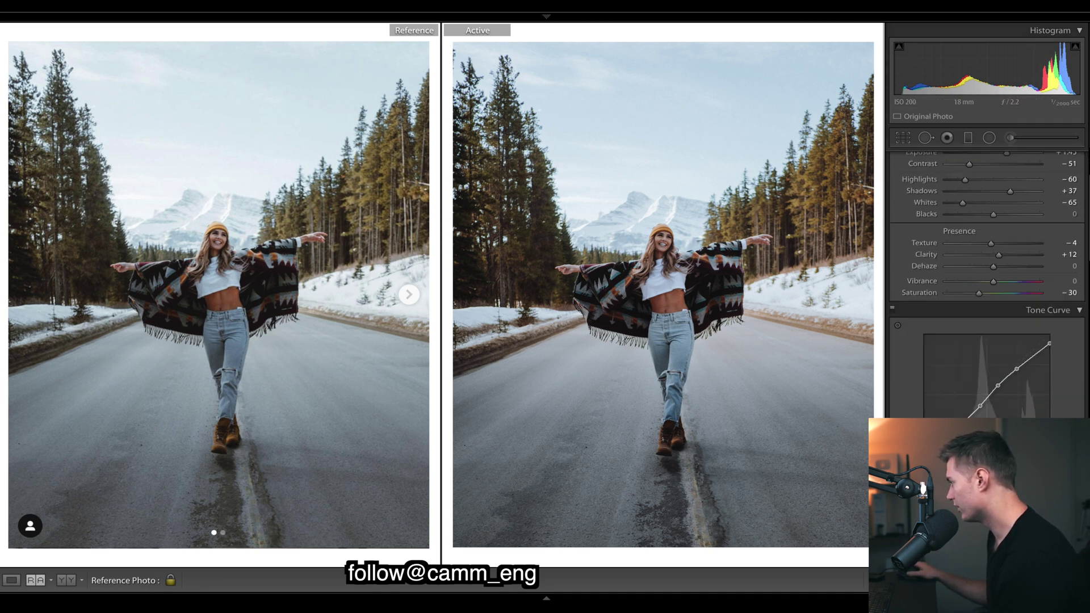
{"action": "scroll", "coordinate": [987, 255], "scroll_direction": "down", "scroll_amount": 10}
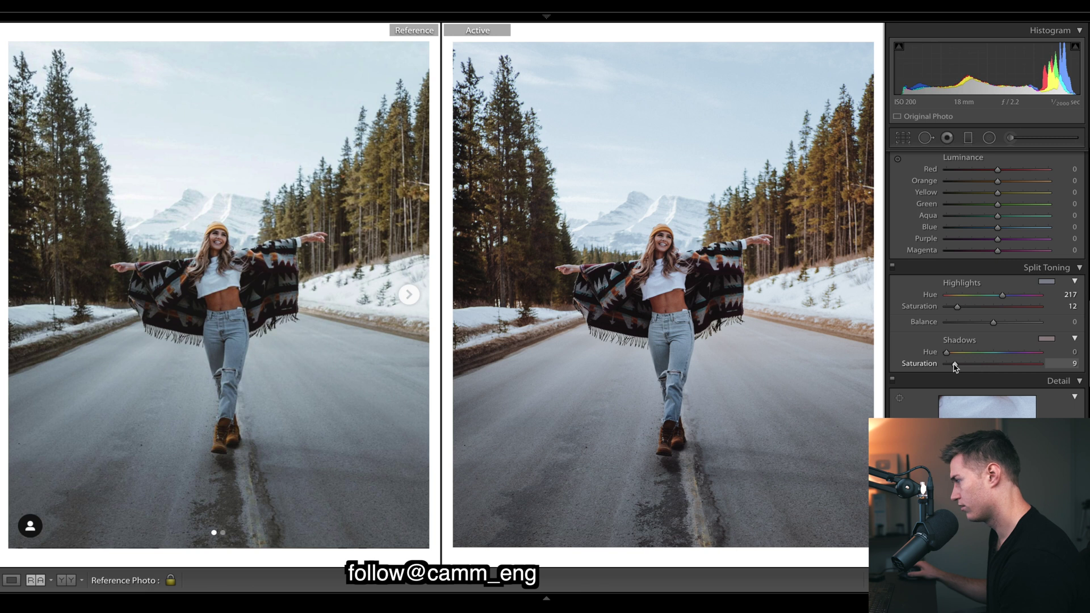
Lower the upper-midtone point of the RGB tone curve slightly.
{"action": "scroll", "coordinate": [965, 340], "scroll_direction": "up", "scroll_amount": 8}
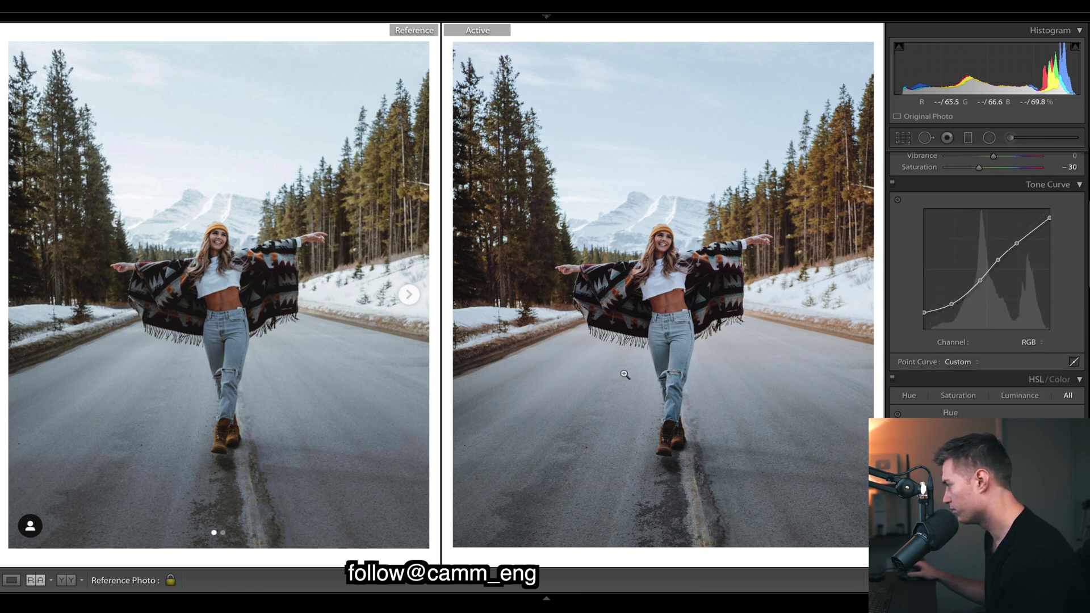
{"action": "left_click", "coordinate": [997, 261]}
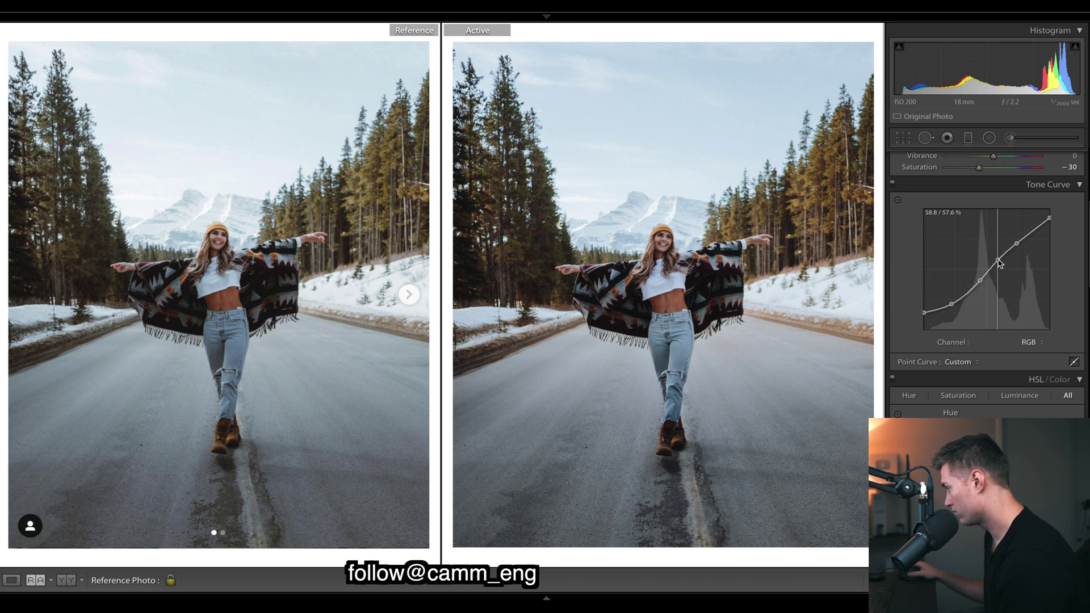
{"action": "left_click_drag", "start_coordinate": [998, 262], "coordinate": [1001, 264]}
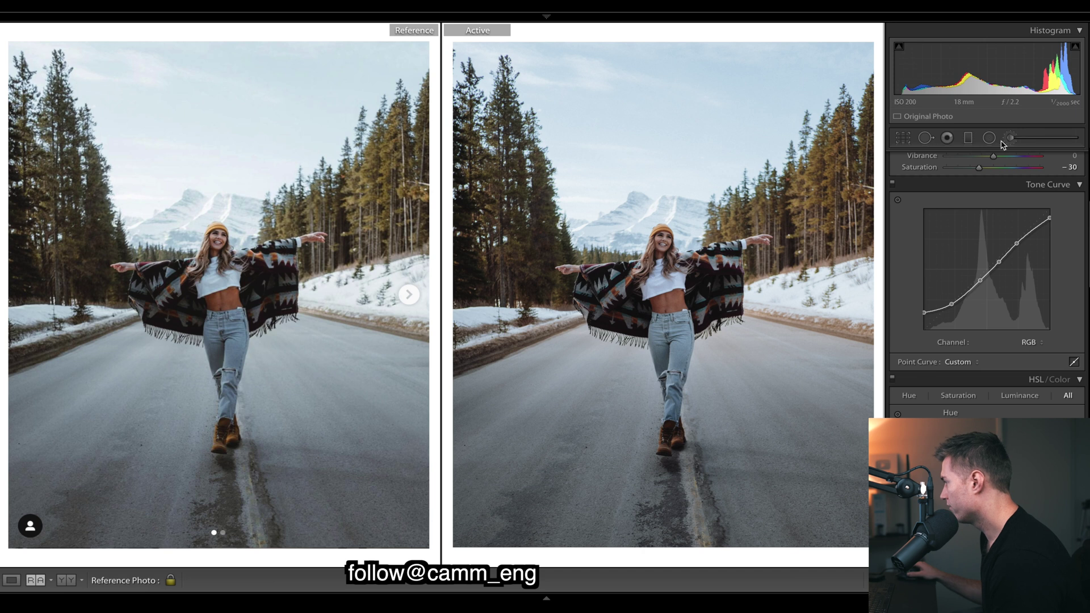
Select the graduated filter over the road, try it with Exposure reset and undo that, and set its Clarity to 0.
{"action": "left_click", "coordinate": [969, 138]}
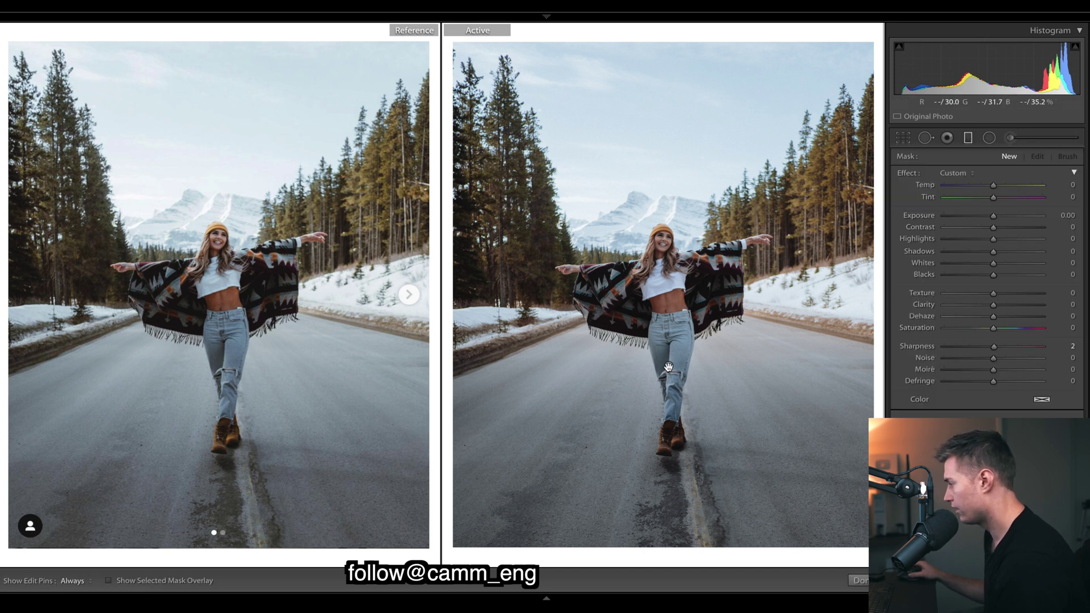
{"action": "left_click", "coordinate": [669, 365]}
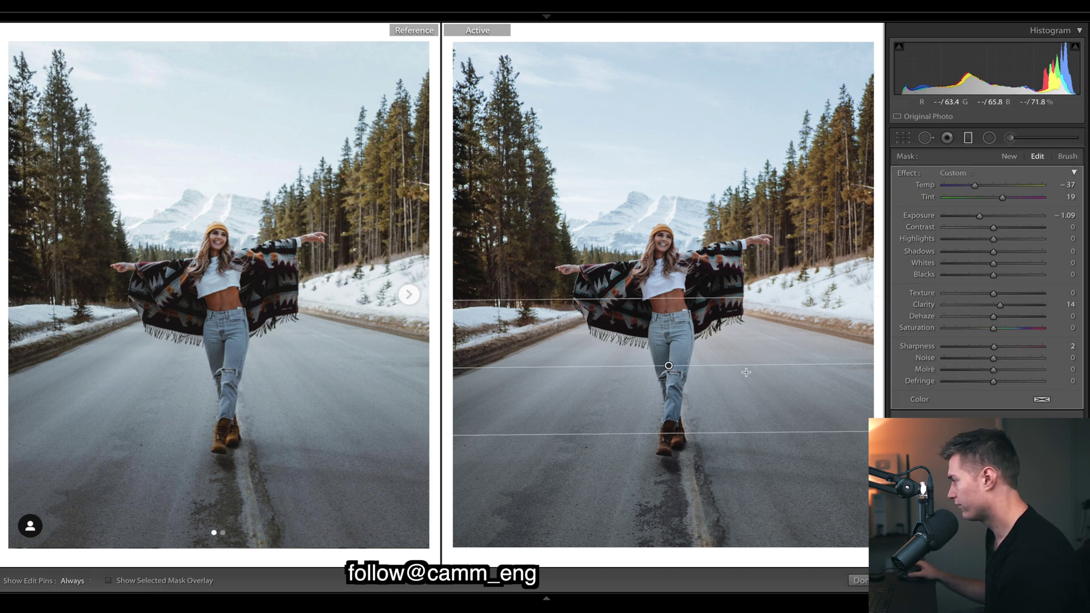
{"action": "double_click", "coordinate": [980, 216]}
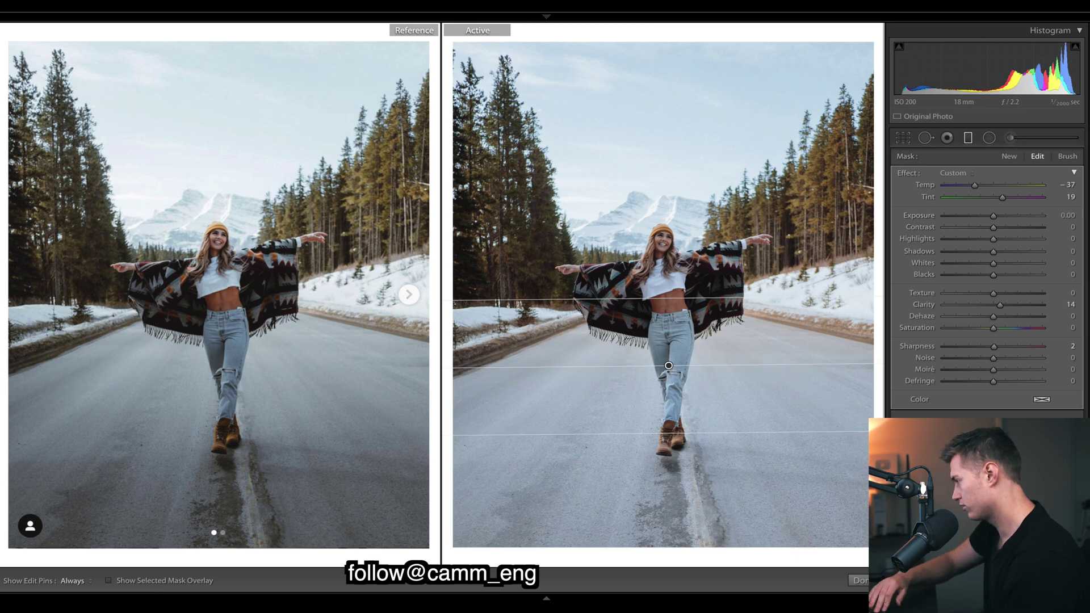
{"action": "key", "text": "ctrl+z"}
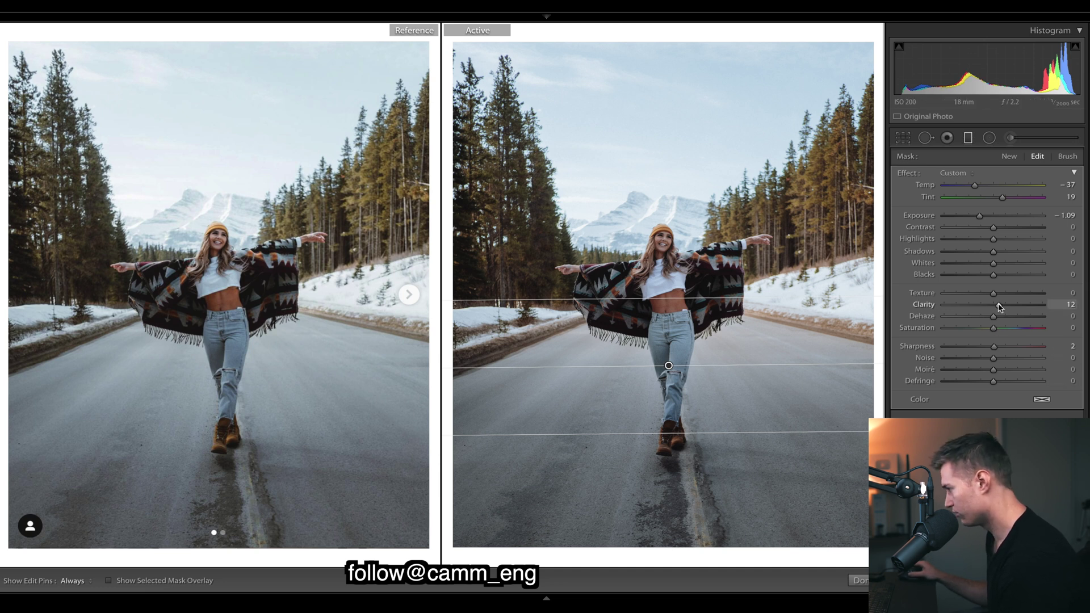
Try the road's graduated filter with Temp and Tint reset in turn, undo each reset, and close the filter.
{"action": "double_click", "coordinate": [925, 184]}
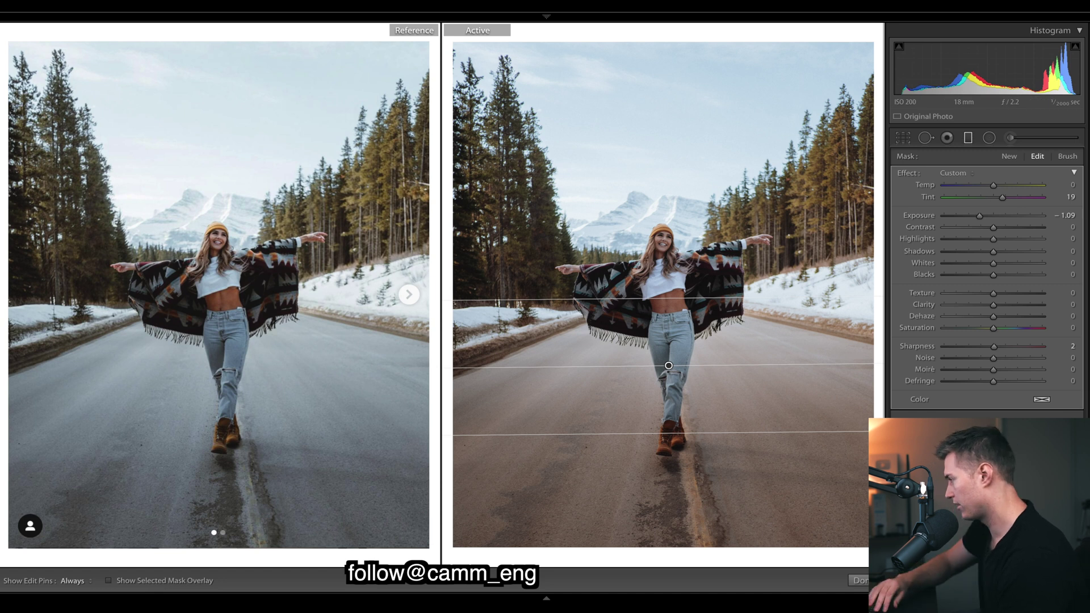
{"action": "key", "text": "super+z"}
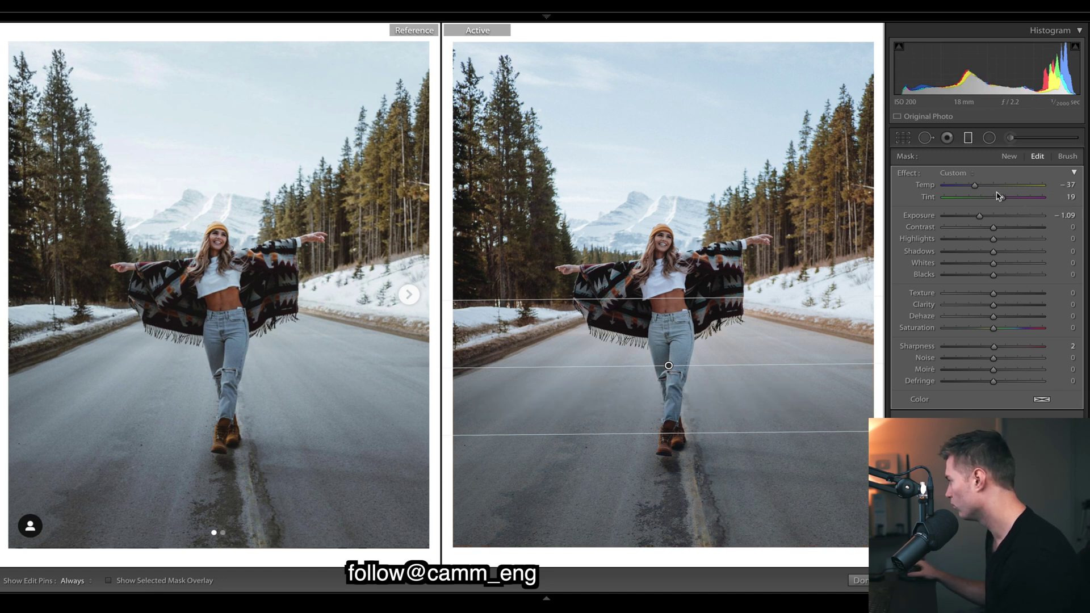
{"action": "double_click", "coordinate": [1002, 198]}
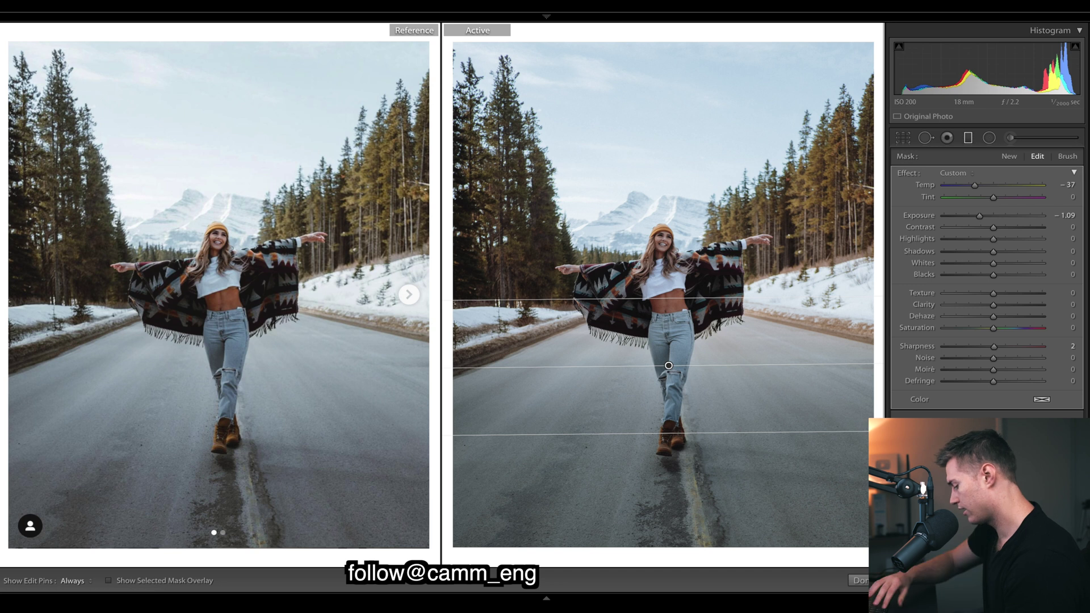
{"action": "key", "text": "super+z"}
{"action": "left_click", "coordinate": [968, 138]}
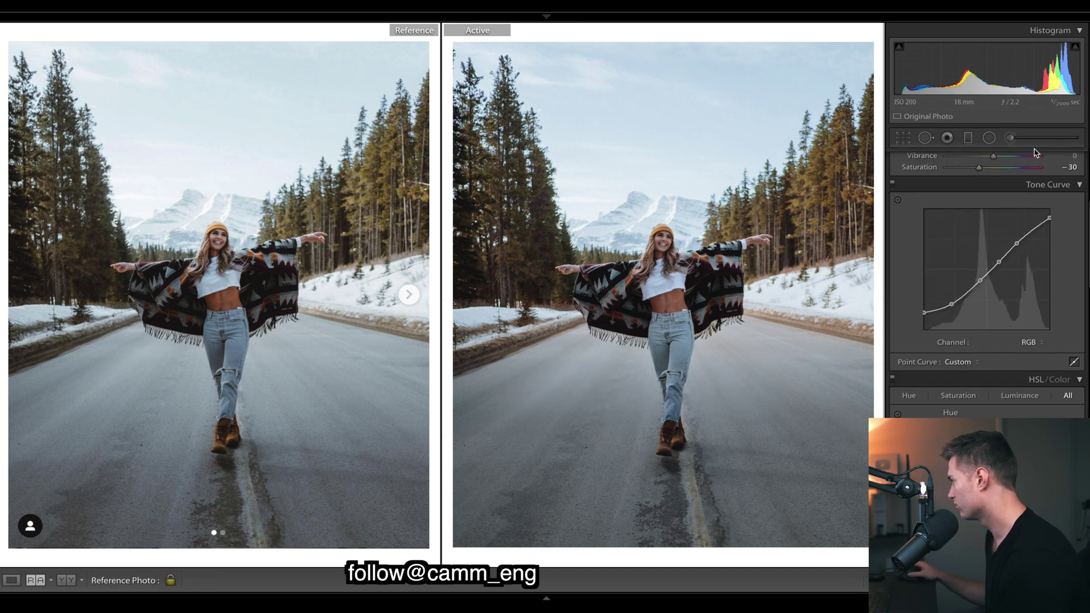
Adjust the boots with the adjustment brush, setting Temp to 6 and Exposure to 0.06.
{"action": "key", "text": "k"}
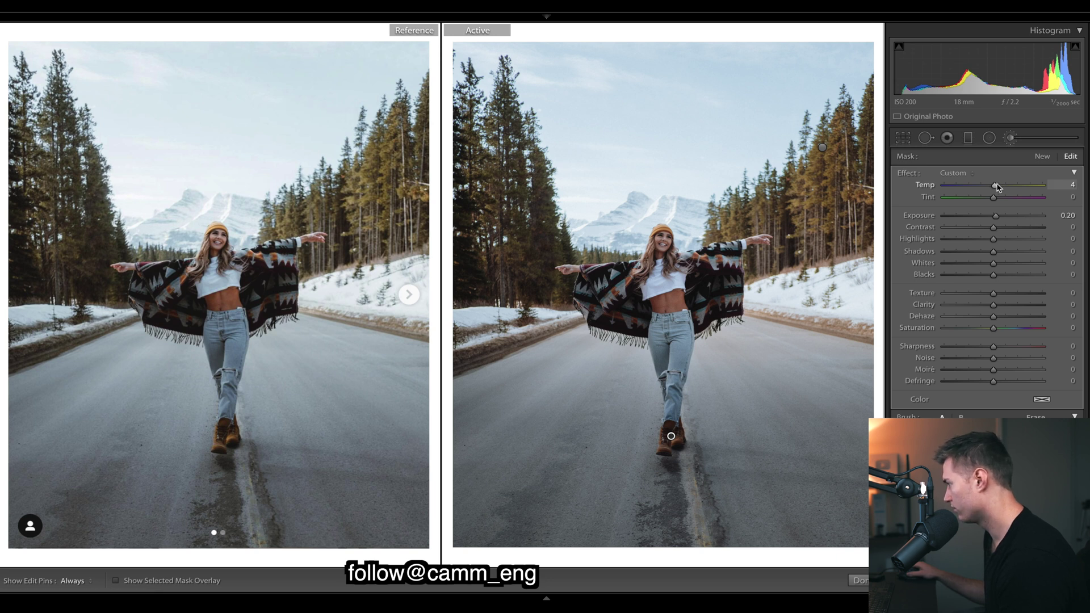
{"action": "left_click_drag", "start_coordinate": [998, 187], "coordinate": [995, 187]}
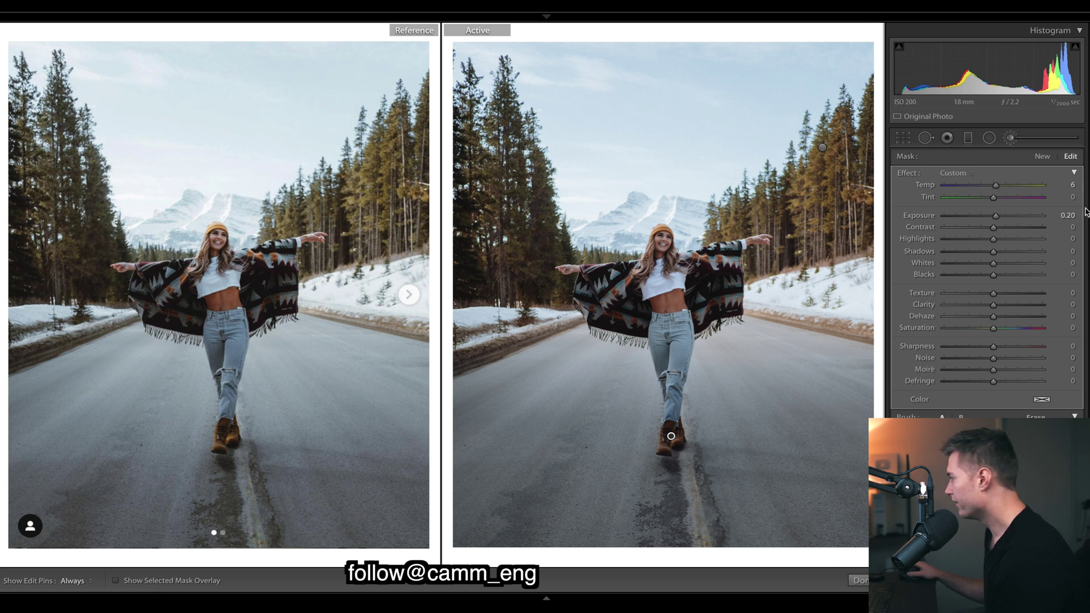
{"action": "key", "text": "k"}
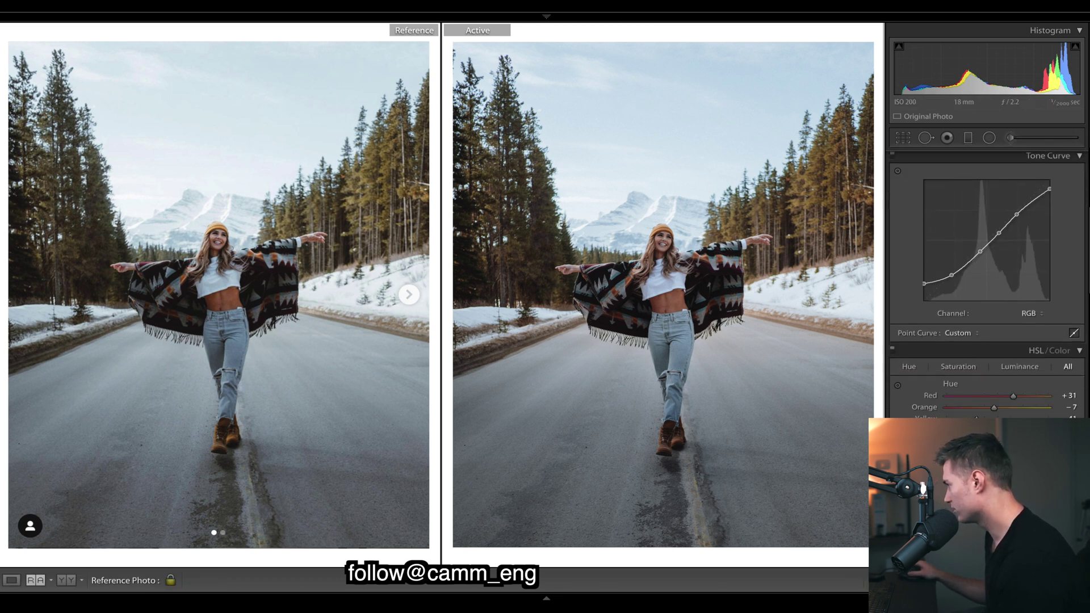
{"action": "key", "text": "k"}
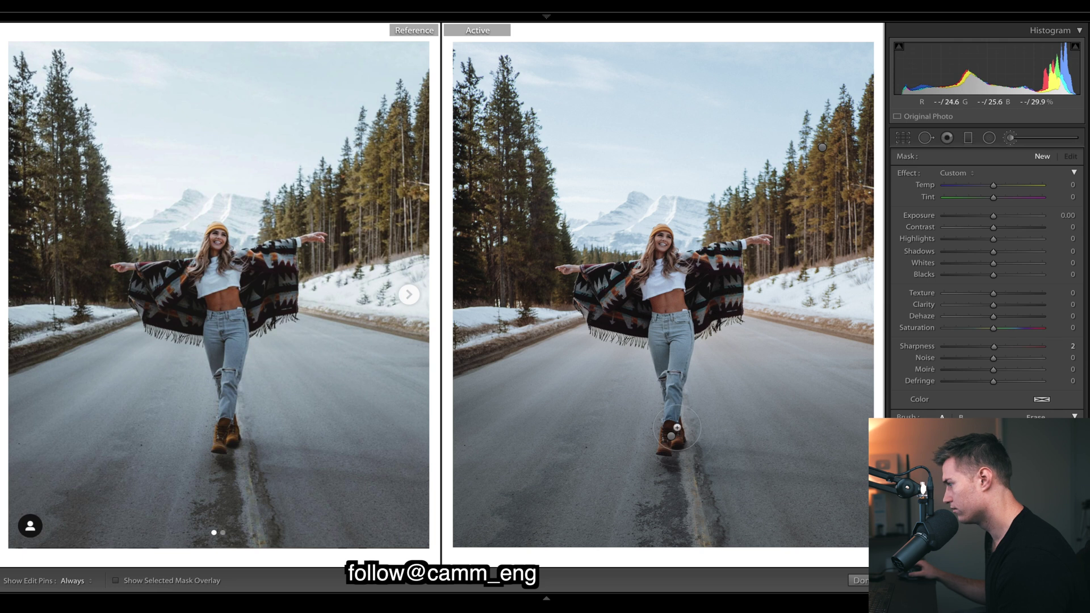
{"action": "left_click", "coordinate": [671, 436]}
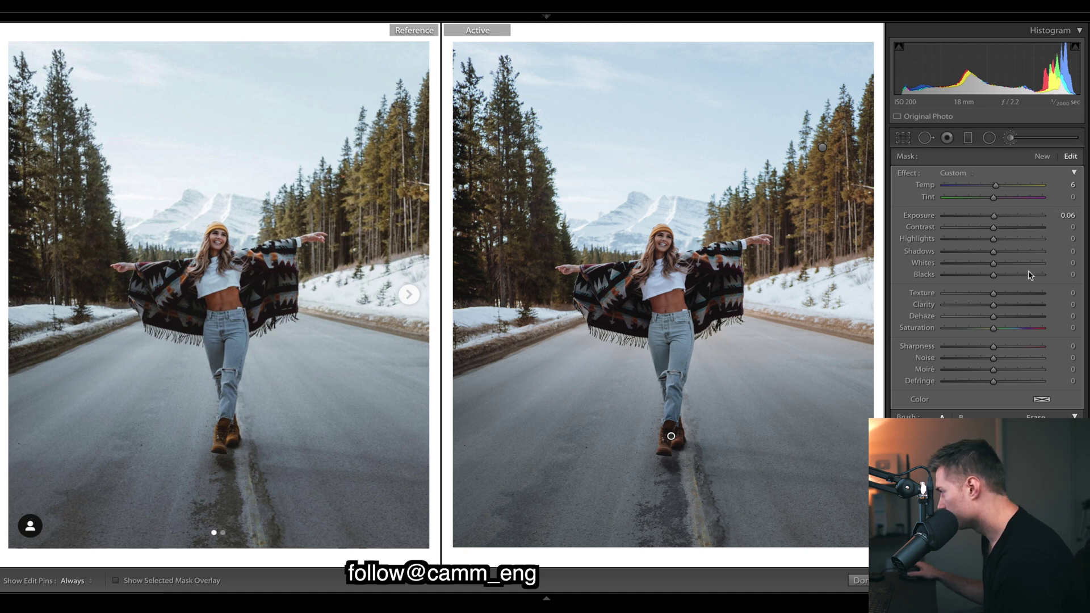
{"action": "key", "text": "k"}
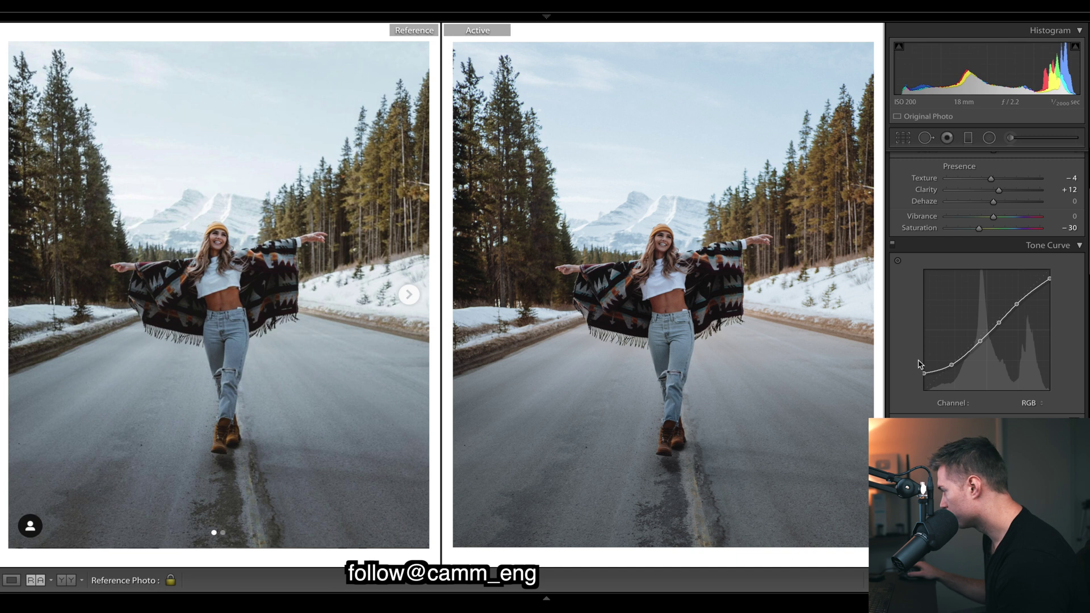
Lift the black end of the RGB tone curve slightly, and set Highlights to −27, Whites to −84, Contrast to −60 and Exposure to +1.35.
{"action": "left_click_drag", "start_coordinate": [922, 374], "coordinate": [962, 357]}
{"action": "scroll", "coordinate": [988, 283], "scroll_direction": "up", "scroll_amount": 5}
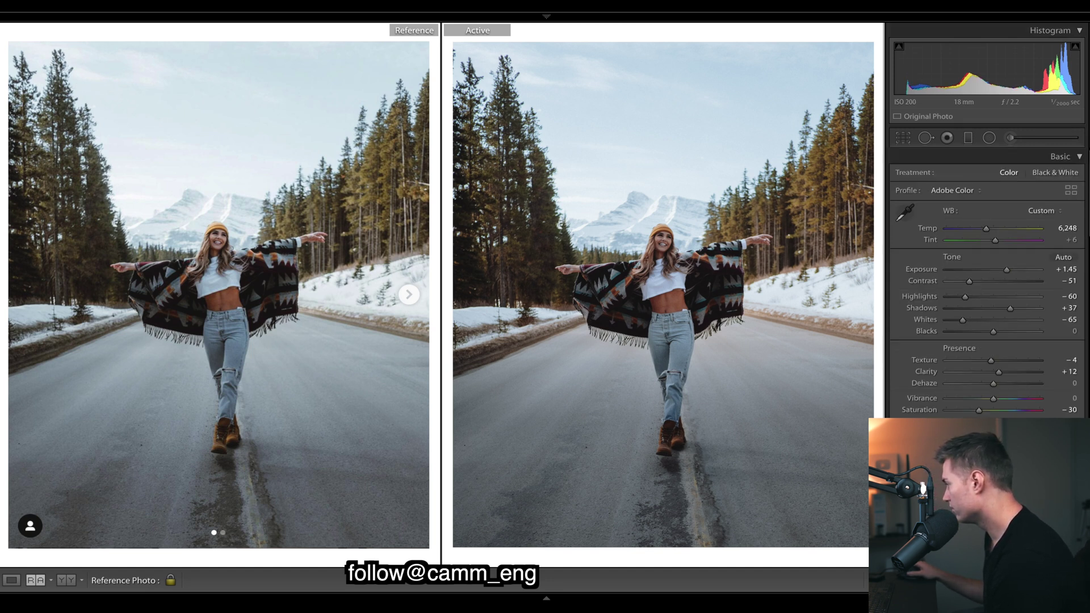
{"action": "left_click_drag", "start_coordinate": [972, 296], "coordinate": [975, 297]}
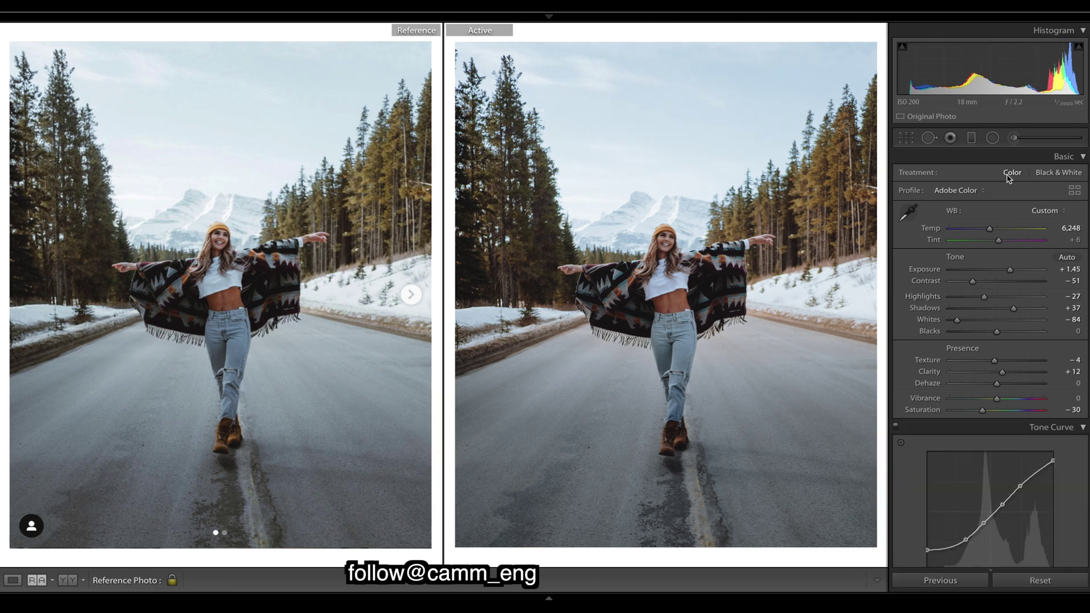
{"action": "left_click_drag", "start_coordinate": [971, 281], "coordinate": [1010, 273]}
Set the HSL Yellow luminance to +57 and Orange saturation to +37, and lower the overall Contrast to −66.
{"action": "scroll", "coordinate": [993, 273], "scroll_direction": "down", "scroll_amount": 10}
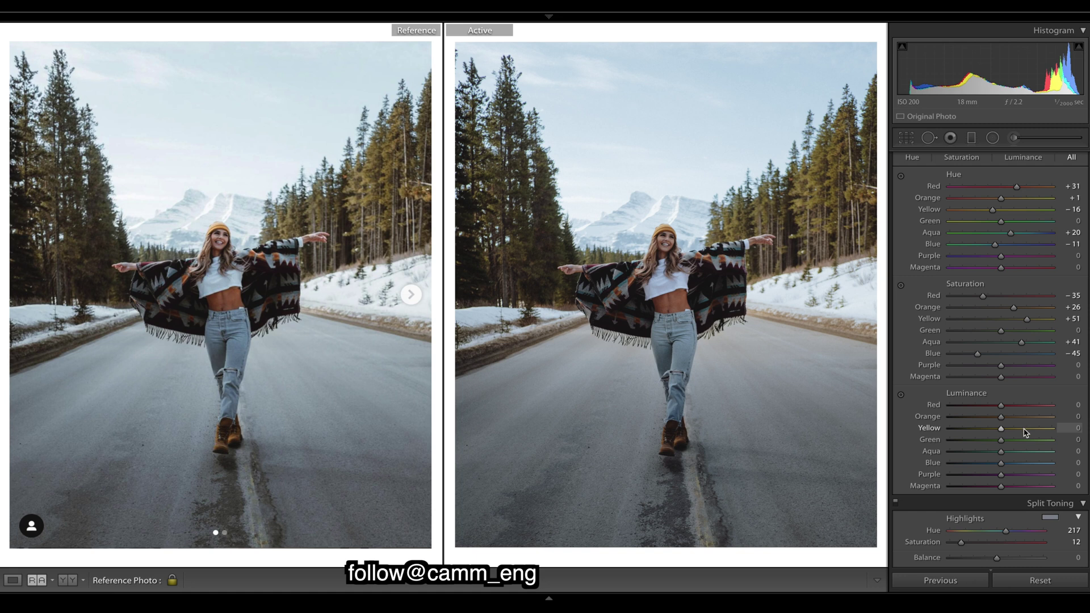
{"action": "left_click_drag", "start_coordinate": [1025, 432], "coordinate": [1054, 431]}
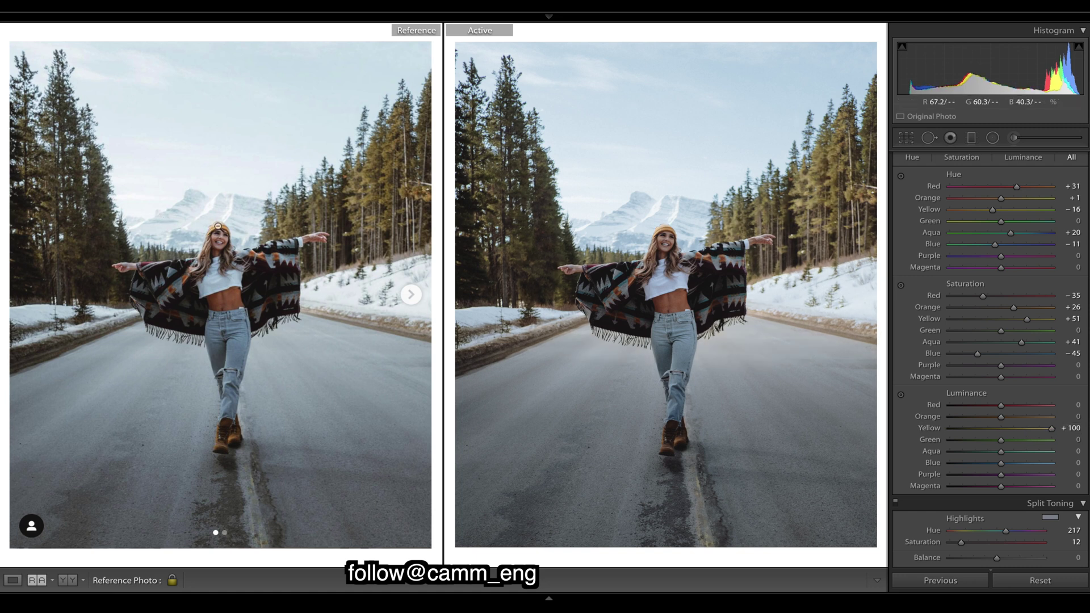
{"action": "double_click", "coordinate": [1053, 430]}
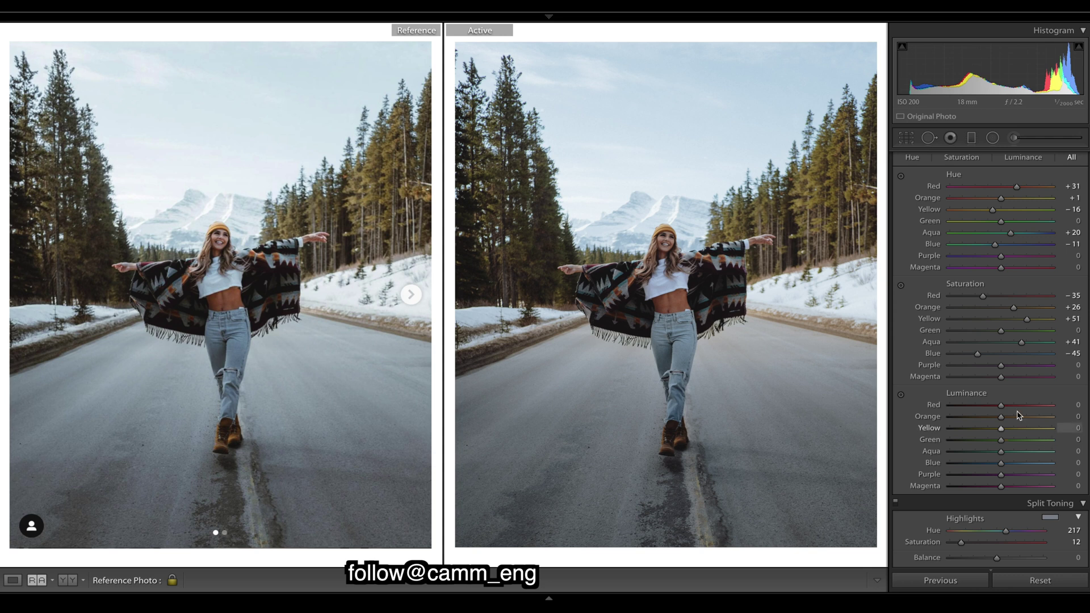
{"action": "left_click_drag", "start_coordinate": [1020, 425], "coordinate": [1027, 429]}
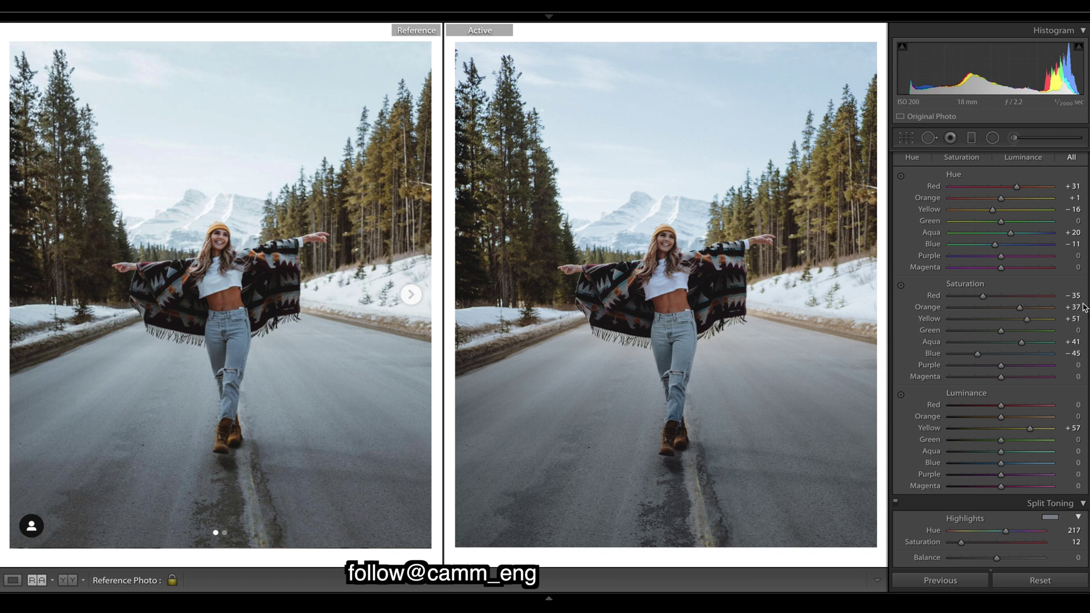
{"action": "scroll", "coordinate": [991, 341], "scroll_direction": "up", "scroll_amount": 10}
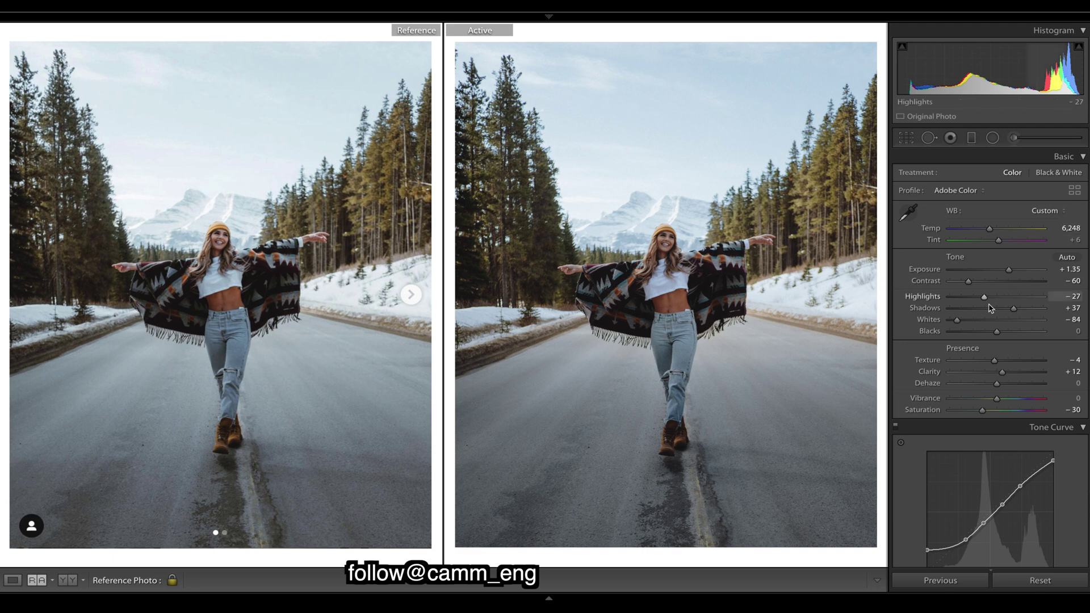
{"action": "left_click_drag", "start_coordinate": [972, 281], "coordinate": [968, 282]}
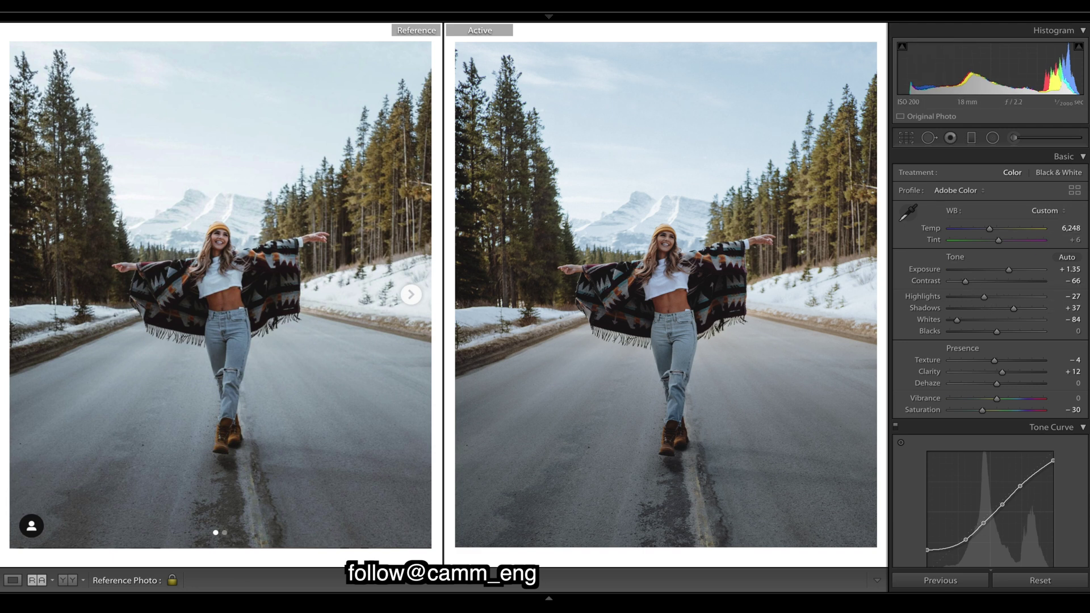
Refine the HSL Yellow channel to hue −15, saturation +48 and luminance +42.
{"action": "scroll", "coordinate": [1040, 316], "scroll_direction": "down", "scroll_amount": 10}
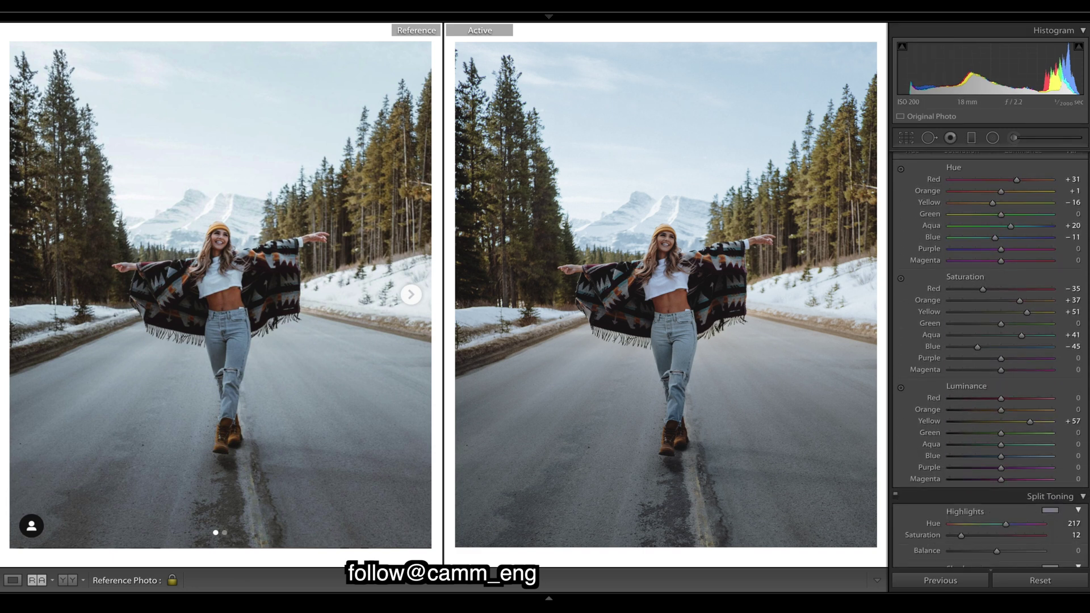
{"action": "left_click", "coordinate": [1040, 314]}
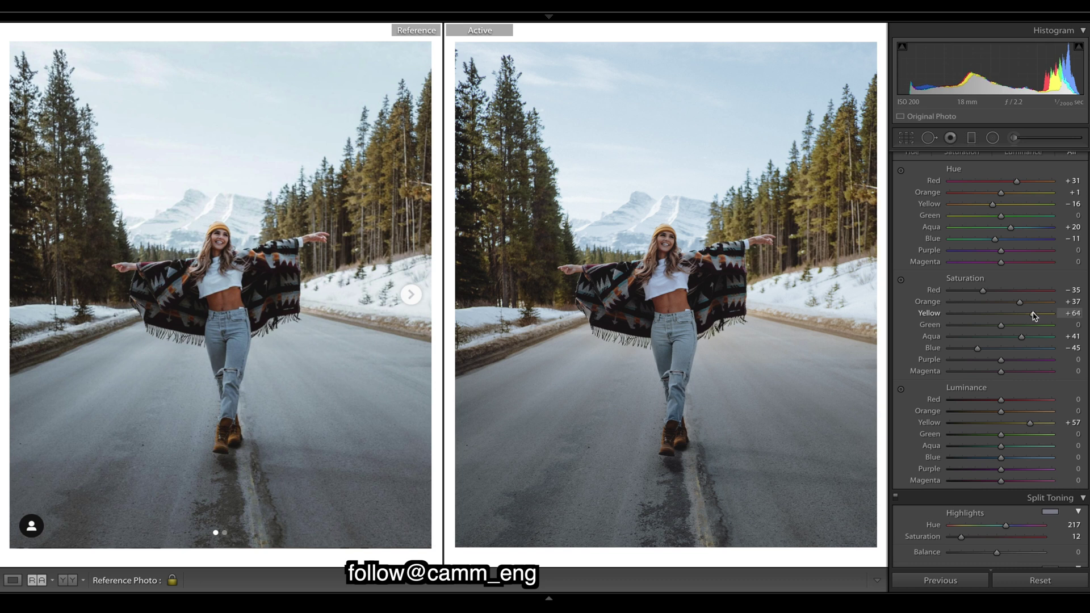
{"action": "left_click_drag", "start_coordinate": [1033, 316], "coordinate": [1032, 315]}
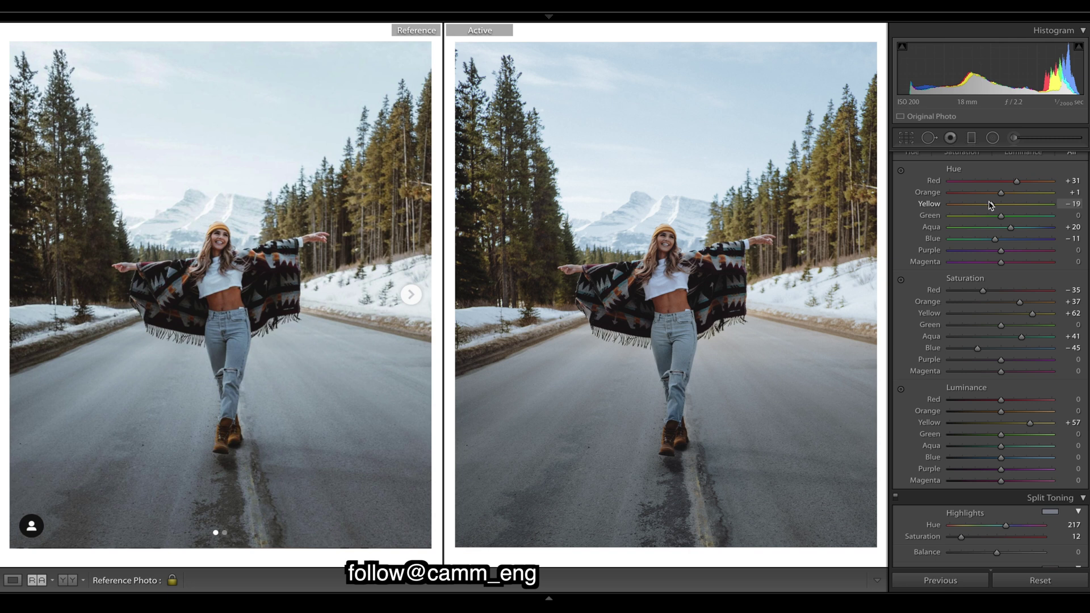
{"action": "left_click_drag", "start_coordinate": [991, 205], "coordinate": [993, 204]}
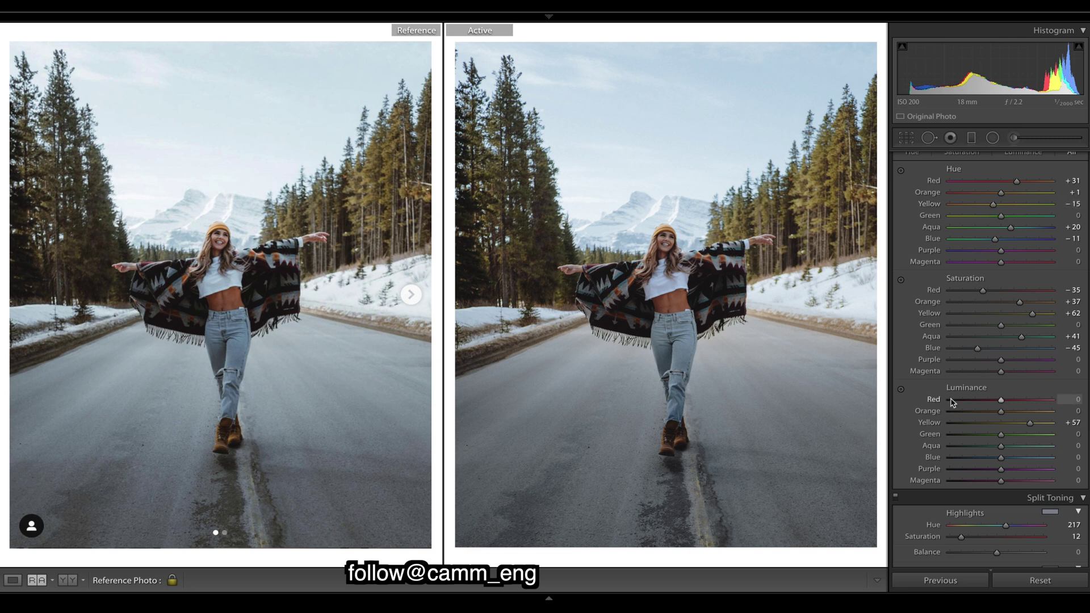
{"action": "left_click_drag", "start_coordinate": [1030, 423], "coordinate": [1022, 423]}
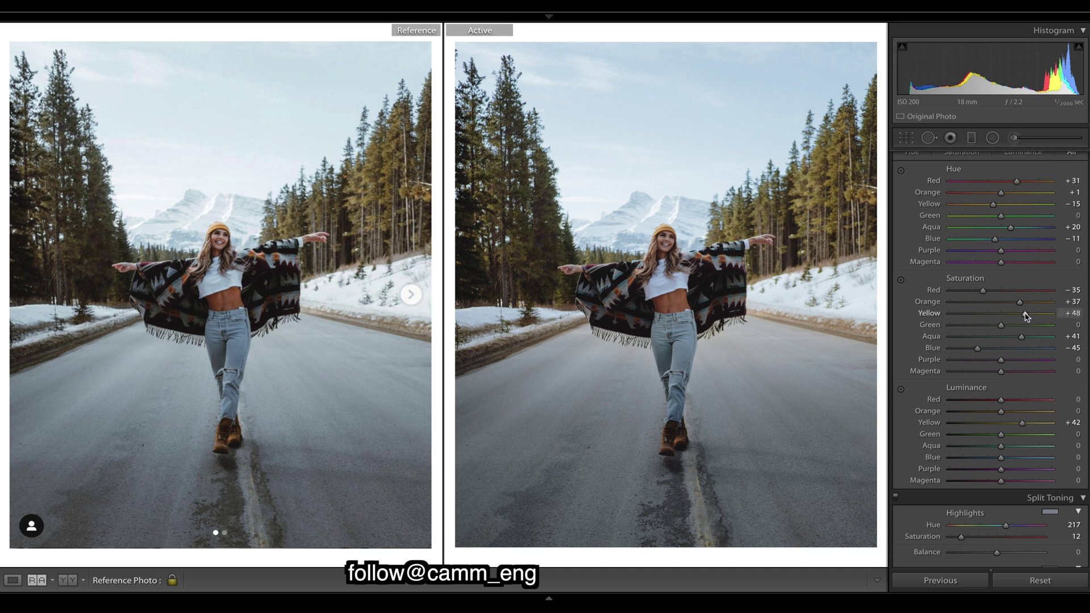
Set Whites to −25 and Highlights to −41 in the basic tone adjustments.
{"action": "scroll", "coordinate": [1036, 301], "scroll_direction": "up", "scroll_amount": 10}
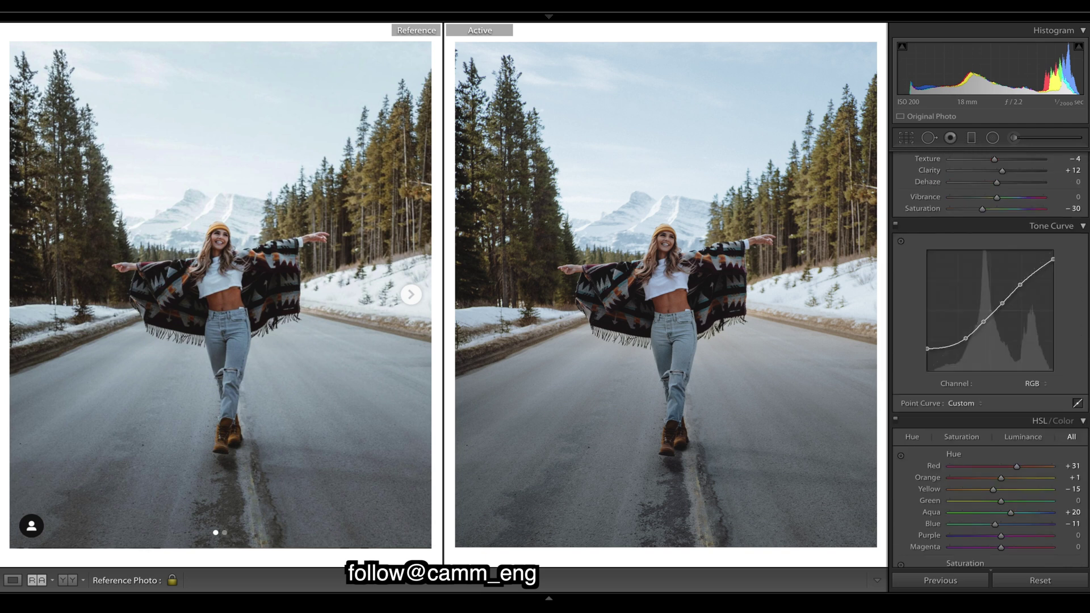
{"action": "left_click_drag", "start_coordinate": [957, 320], "coordinate": [970, 297]}
{"action": "left_click_drag", "start_coordinate": [961, 320], "coordinate": [980, 298]}
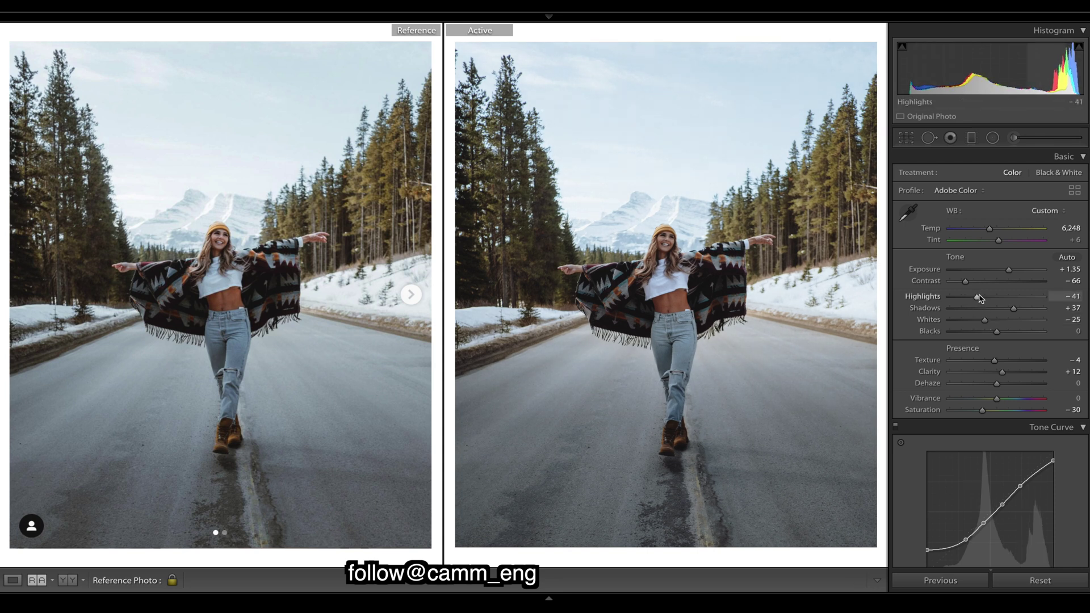
{"action": "scroll", "coordinate": [983, 298], "scroll_direction": "down", "scroll_amount": 15}
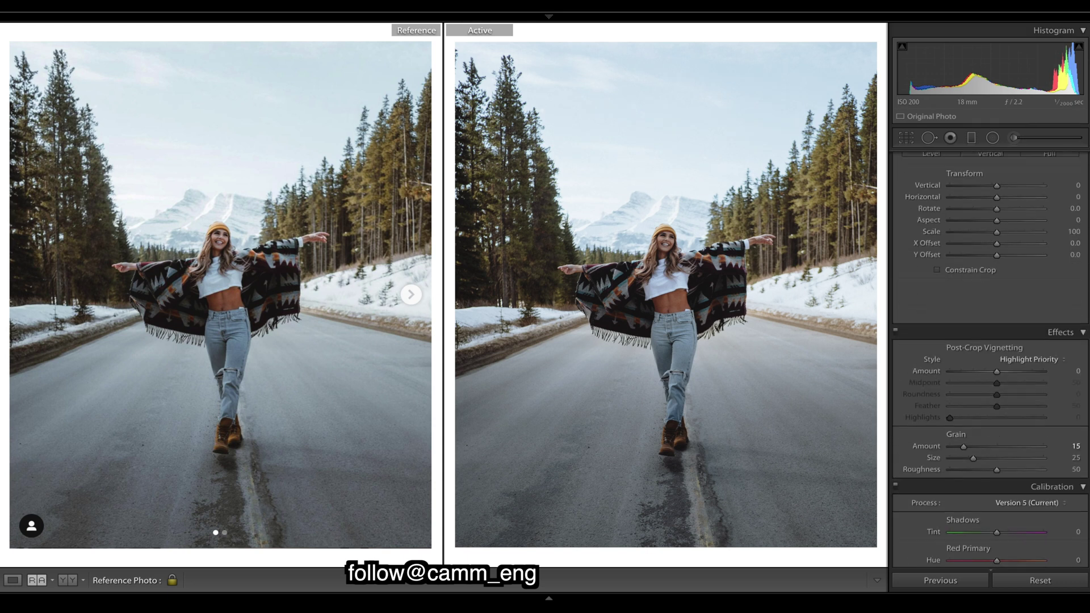
{"action": "scroll", "coordinate": [990, 359], "scroll_direction": "up", "scroll_amount": 10}
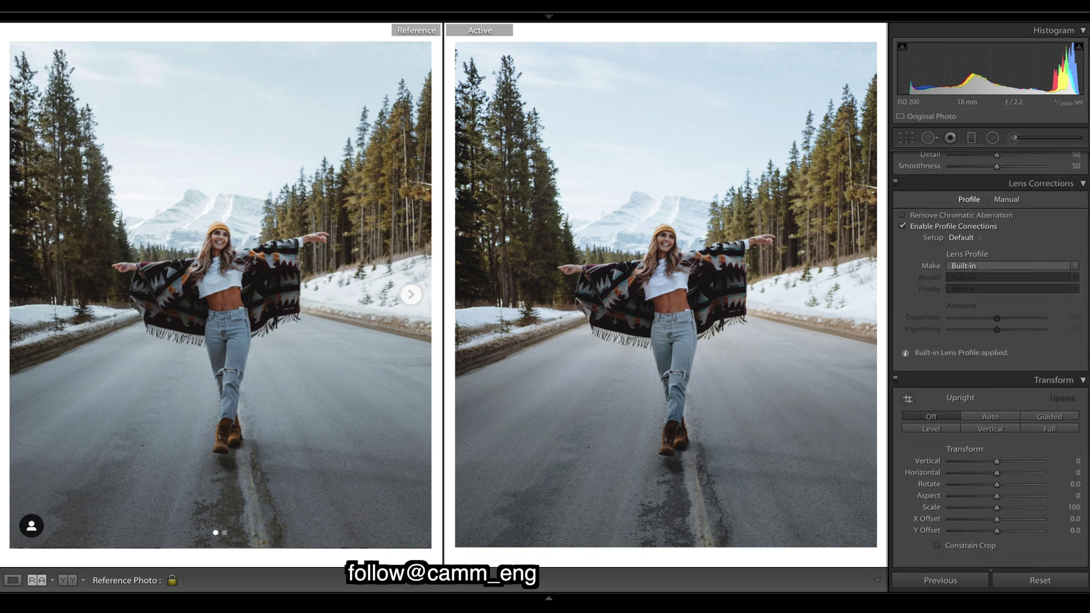
{"action": "scroll", "coordinate": [963, 291], "scroll_direction": "up", "scroll_amount": 3}
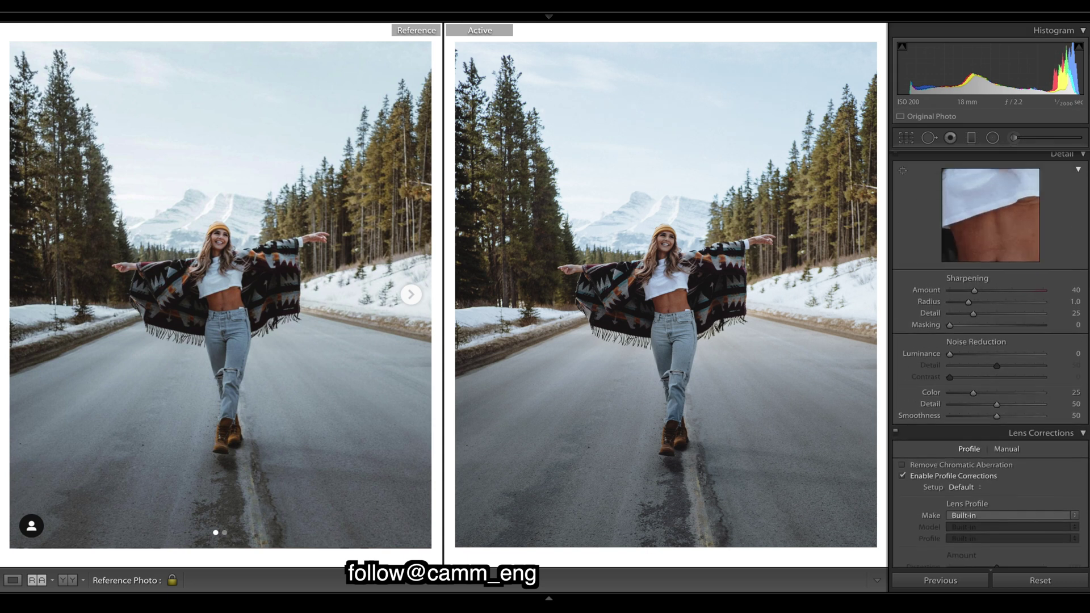
Set the Sharpening Amount to 0 and raise the HSL Orange luminance to +13.
{"action": "double_click", "coordinate": [929, 291]}
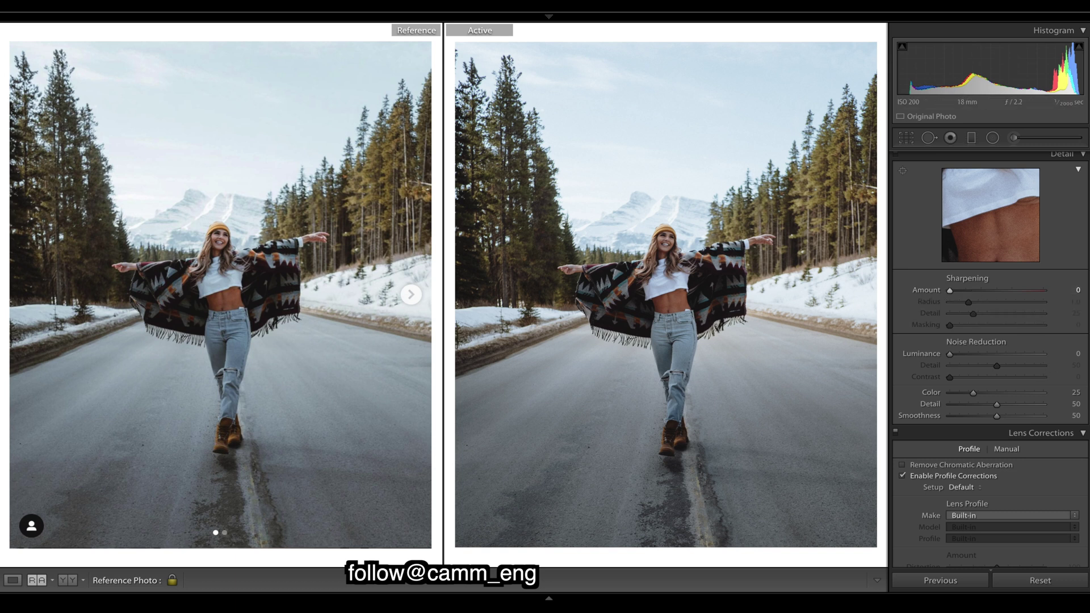
{"action": "scroll", "coordinate": [990, 359], "scroll_direction": "up", "scroll_amount": 10}
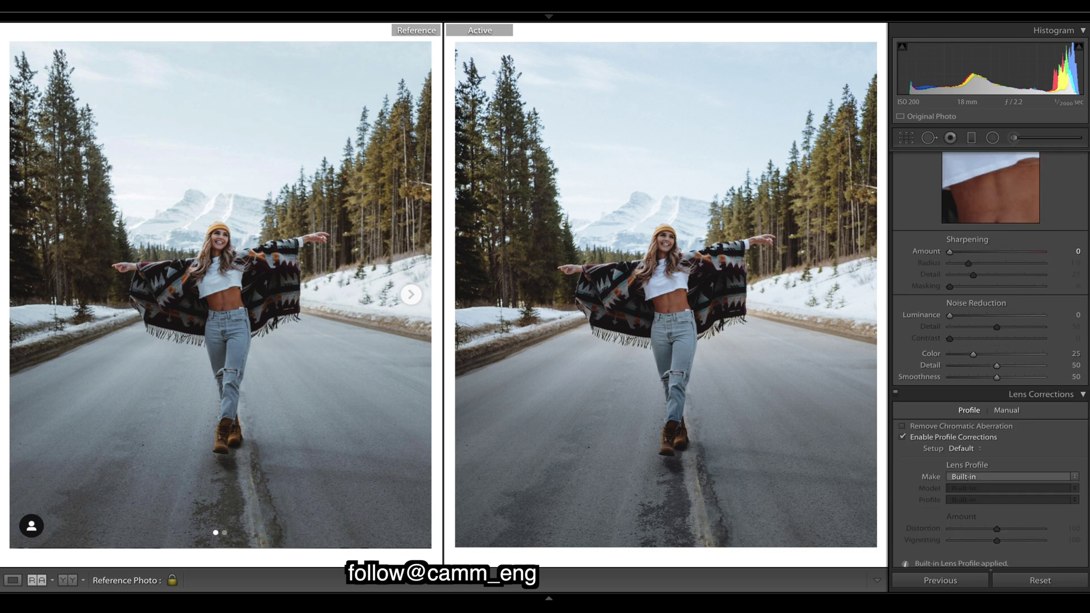
{"action": "scroll", "coordinate": [990, 360], "scroll_direction": "down", "scroll_amount": 4}
{"action": "scroll", "coordinate": [1016, 351], "scroll_direction": "down", "scroll_amount": 4}
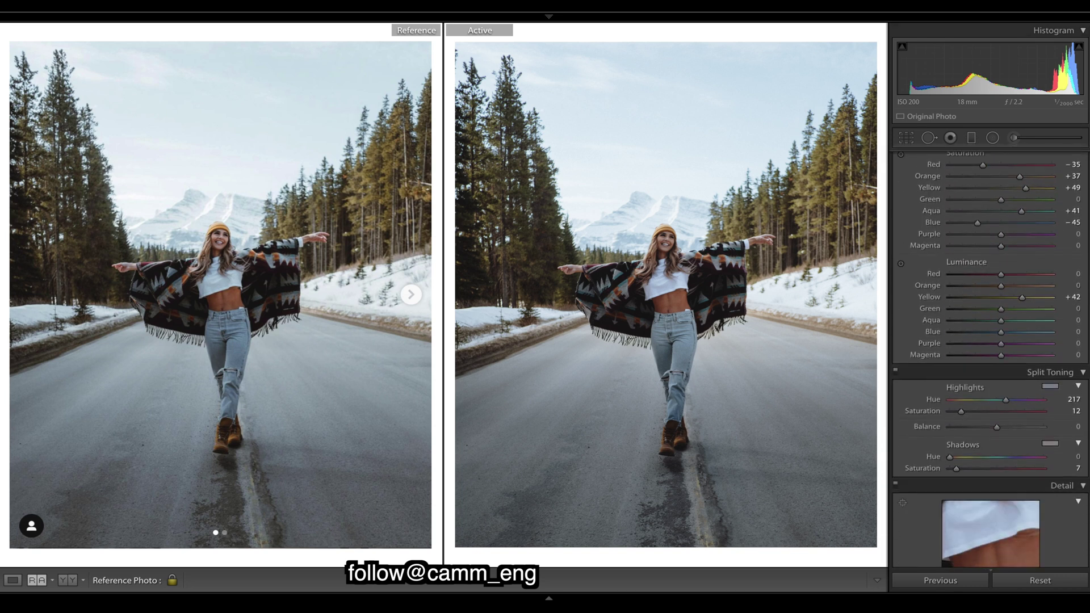
{"action": "left_click_drag", "start_coordinate": [1014, 348], "coordinate": [1007, 351]}
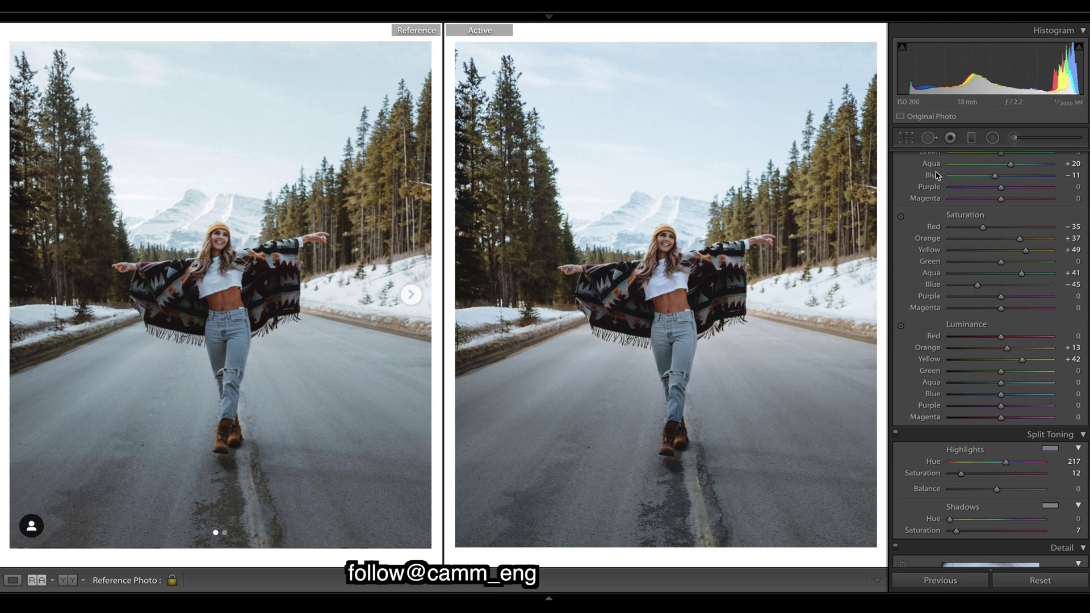
Review the settings of the existing adjustment brush mask on the woman's boots, and close the brush.
{"action": "left_click", "coordinate": [1013, 137]}
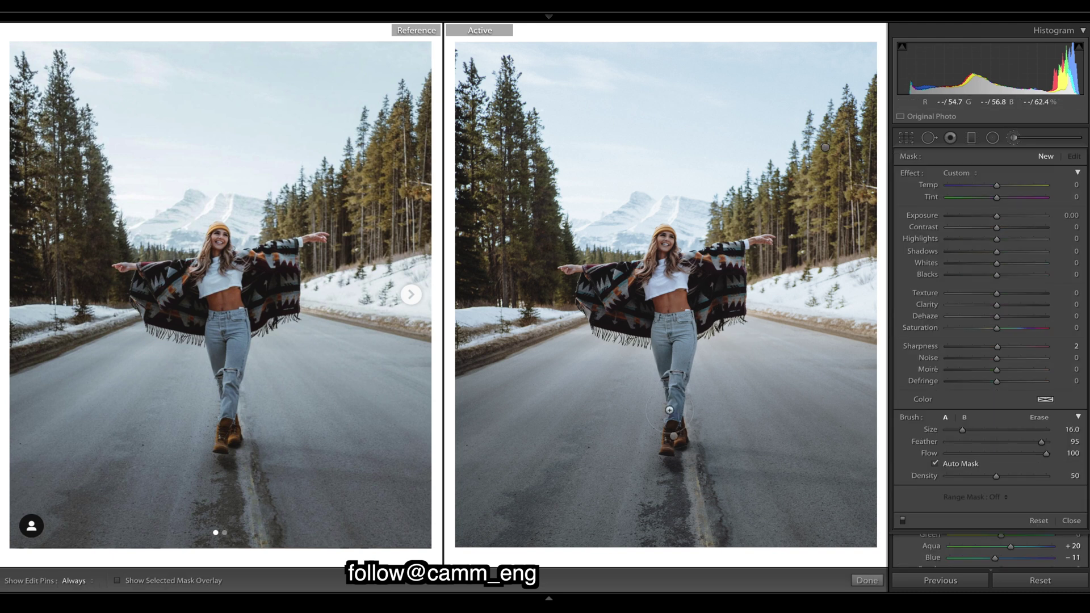
{"action": "left_click", "coordinate": [675, 437]}
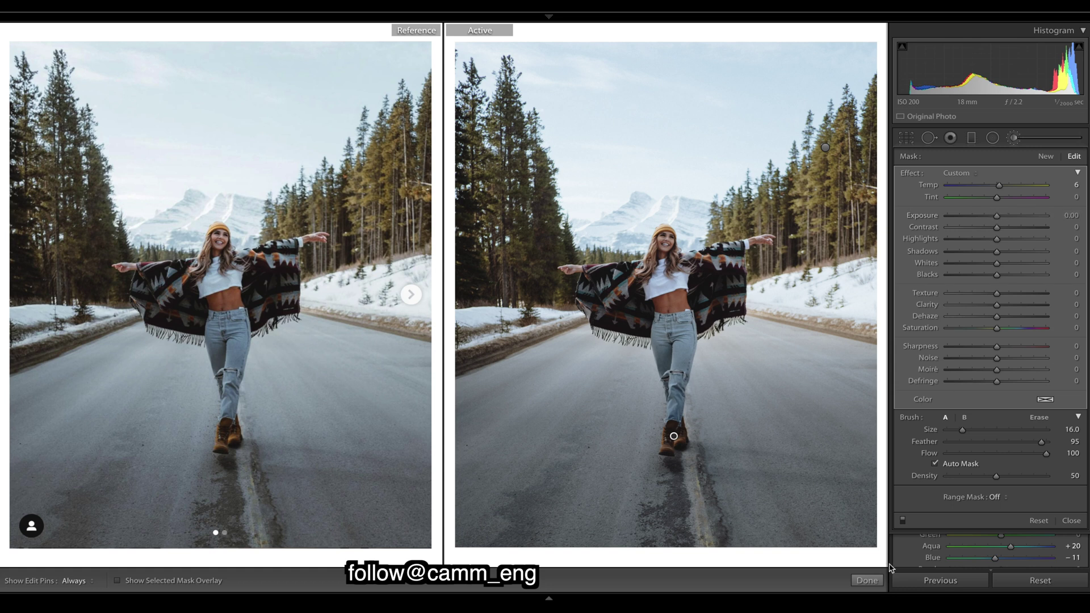
{"action": "left_click", "coordinate": [867, 580]}
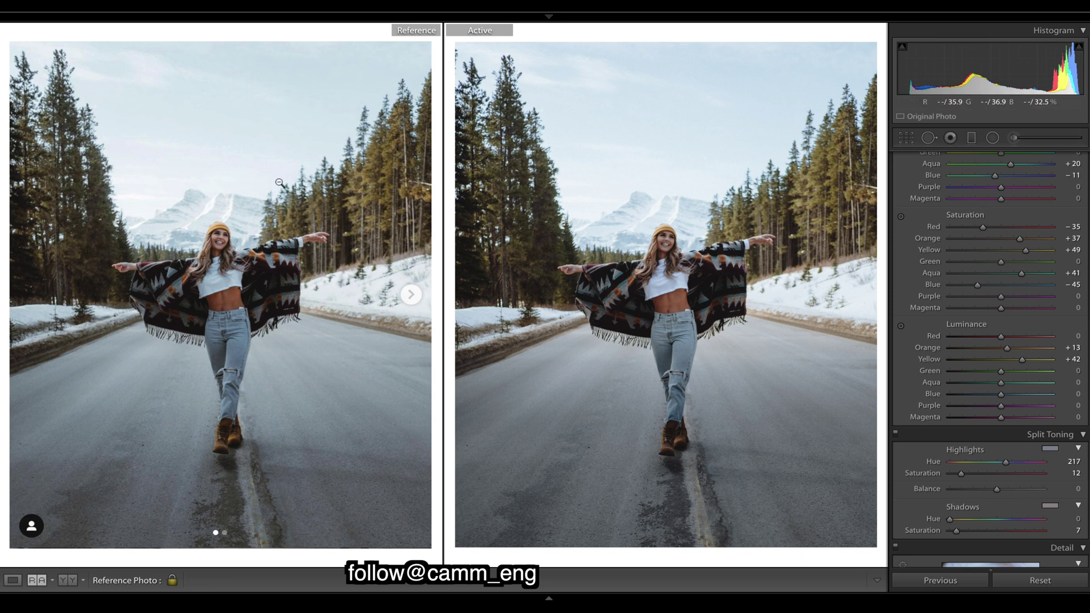
Sweep the HSL Green hue through its range and set it to −12.
{"action": "scroll", "coordinate": [990, 340], "scroll_direction": "up", "scroll_amount": 3}
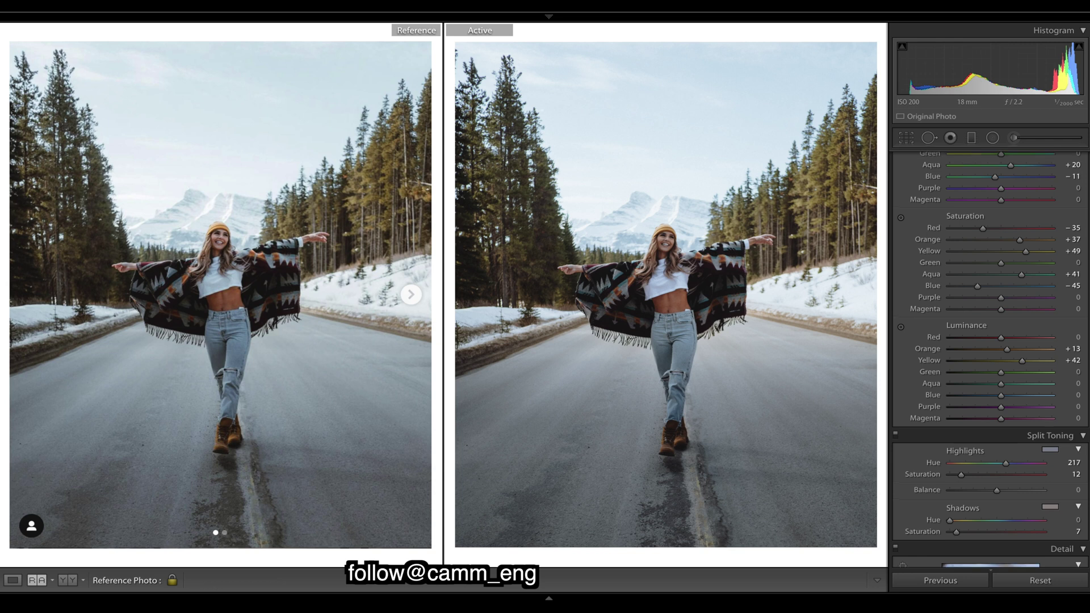
{"action": "left_click_drag", "start_coordinate": [1001, 314], "coordinate": [949, 315]}
{"action": "left_click_drag", "start_coordinate": [1051, 315], "coordinate": [994, 315]}
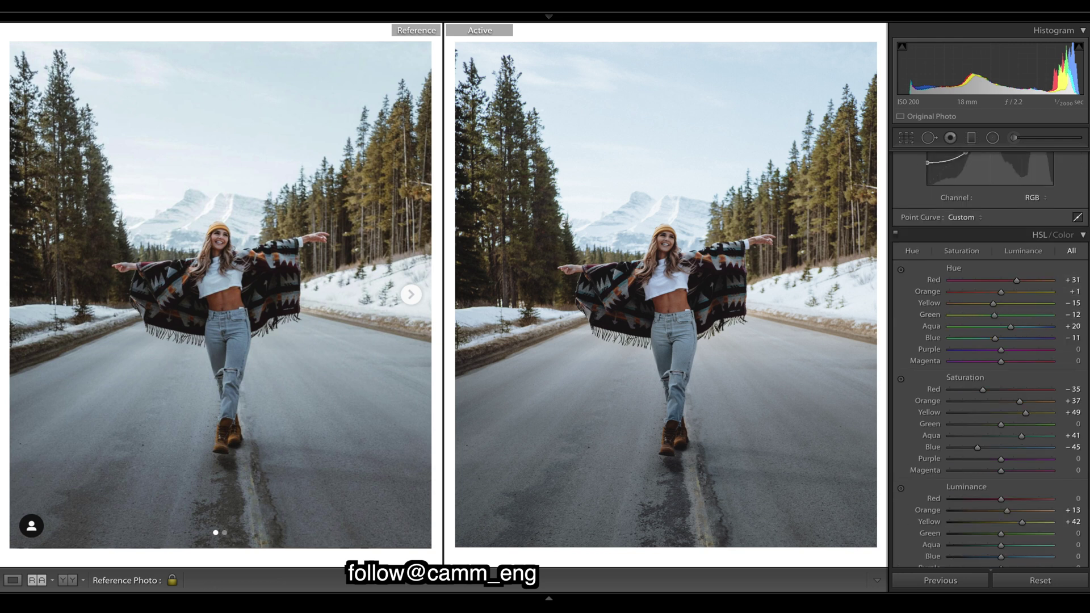
Reset all edits on the road photo to compare it with the original, and undo the reset.
{"action": "left_click", "coordinate": [1034, 588]}
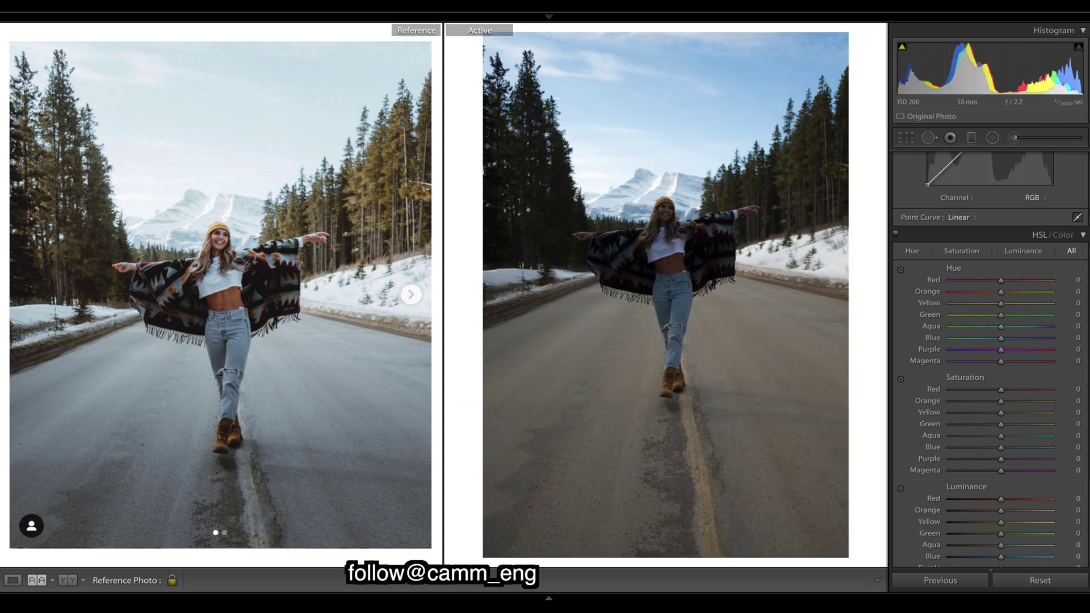
{"action": "key", "text": "ctrl+z"}
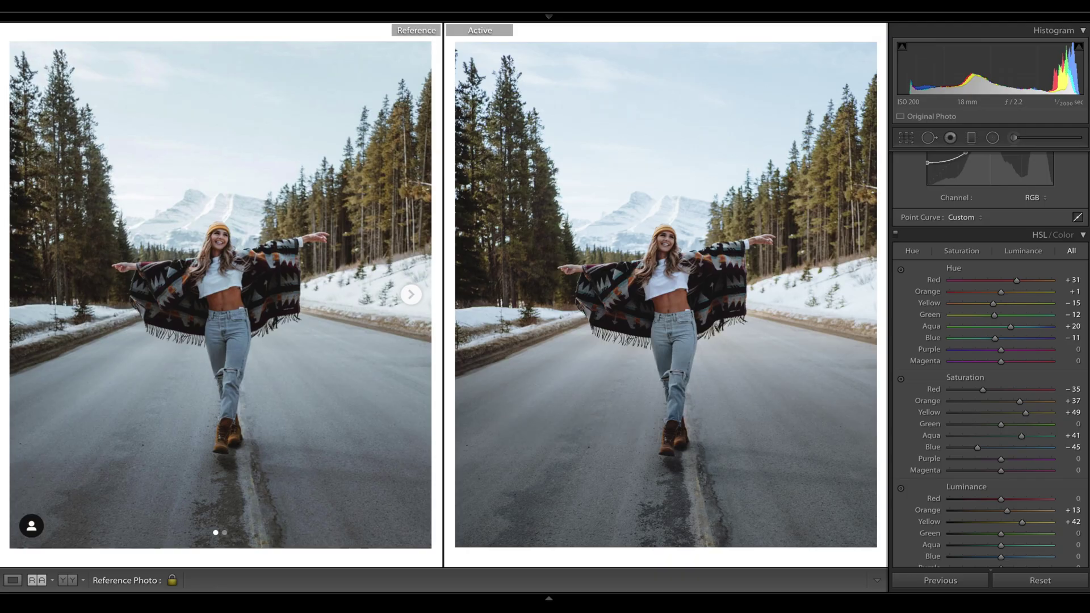